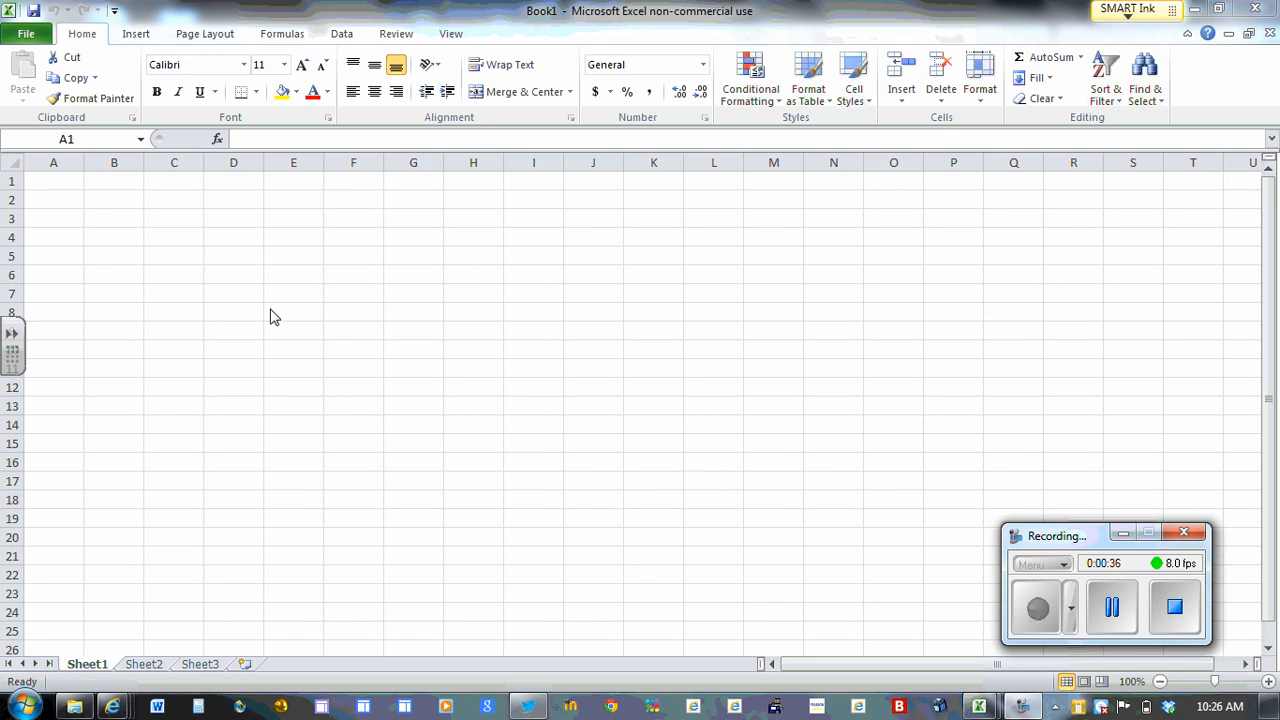
# Enter the column headings Week, Wins and Losses in cells A1 to C1
pyautogui.click(54, 181)
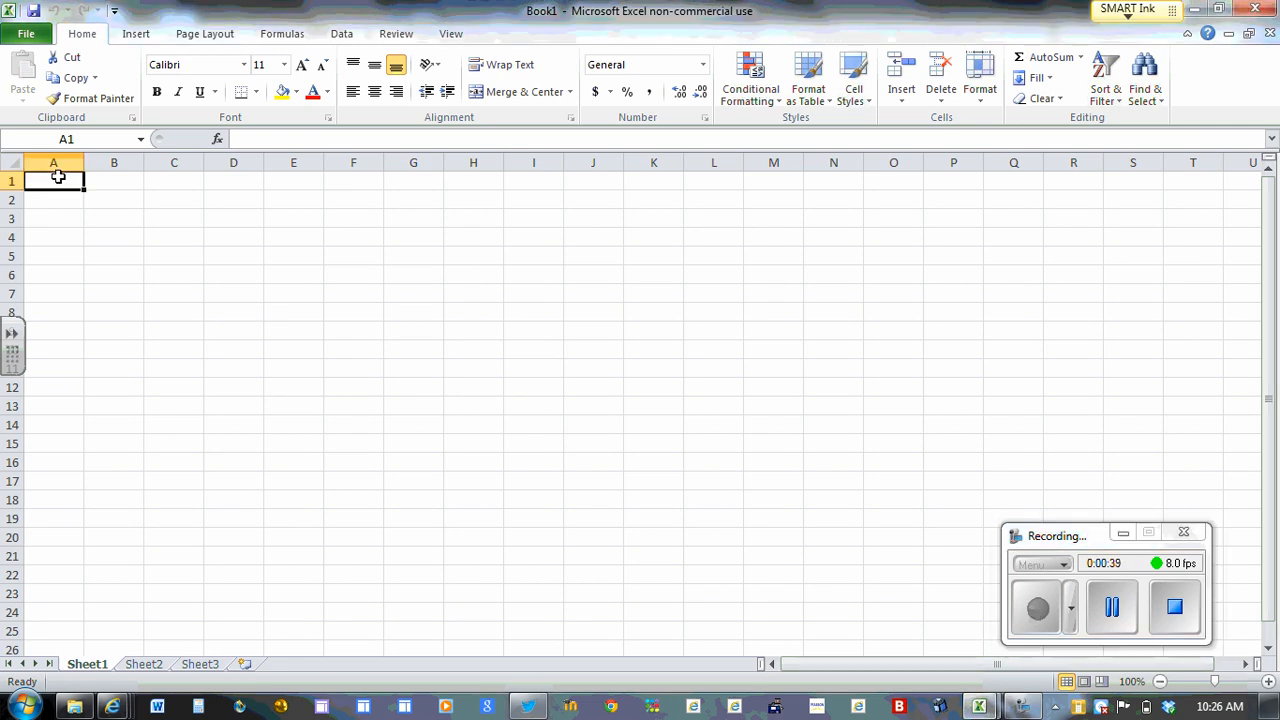
pyautogui.write('Week')
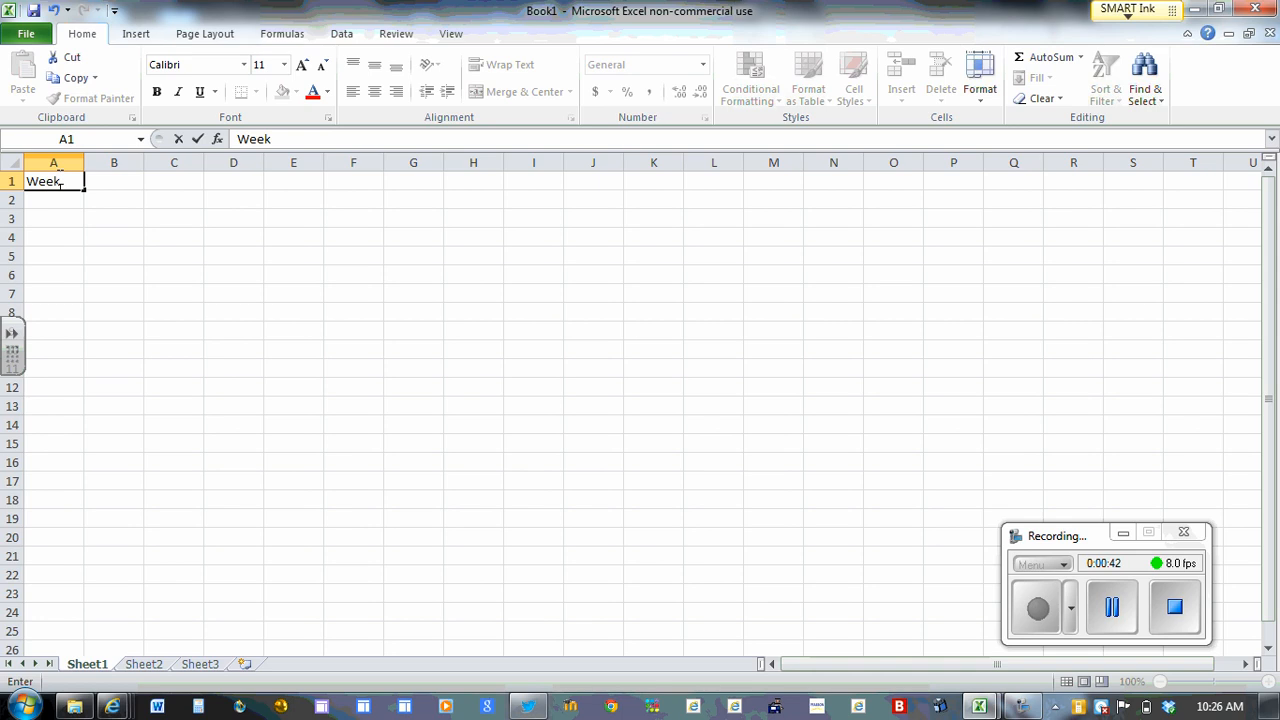
pyautogui.press('Tab')
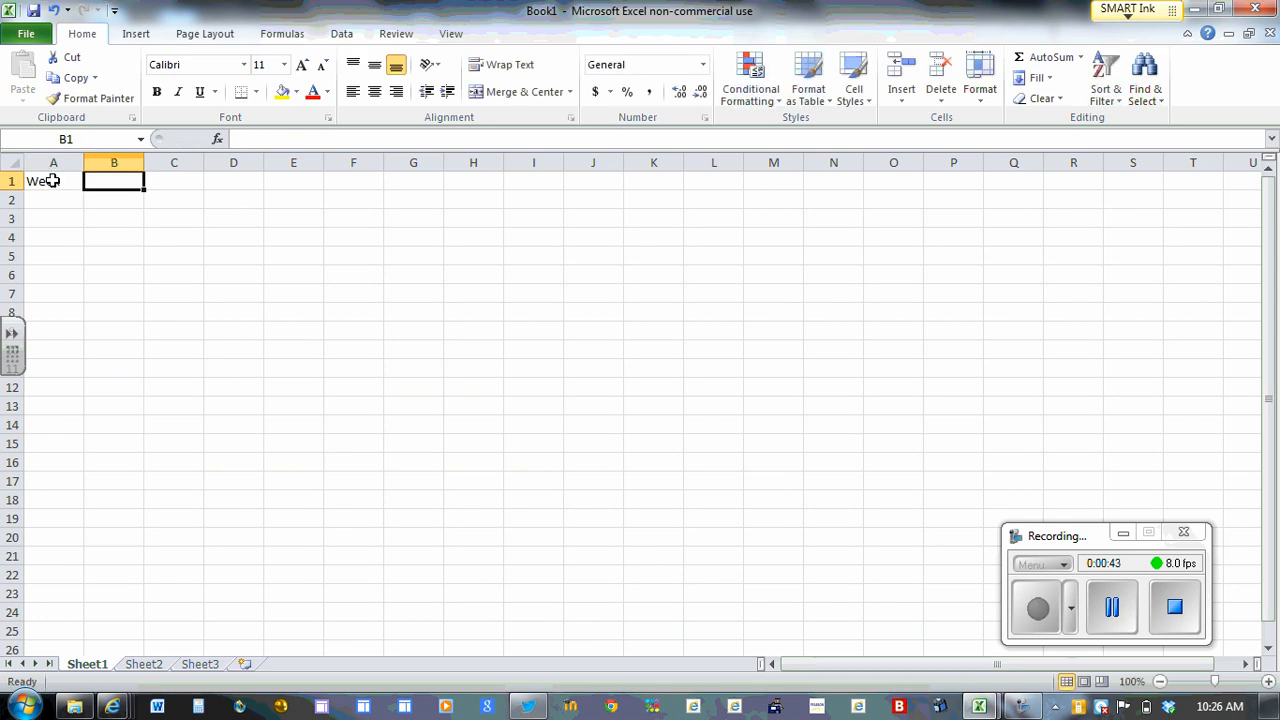
pyautogui.write('Wins')
pyautogui.press('Tab')
pyautogui.write('Losses')
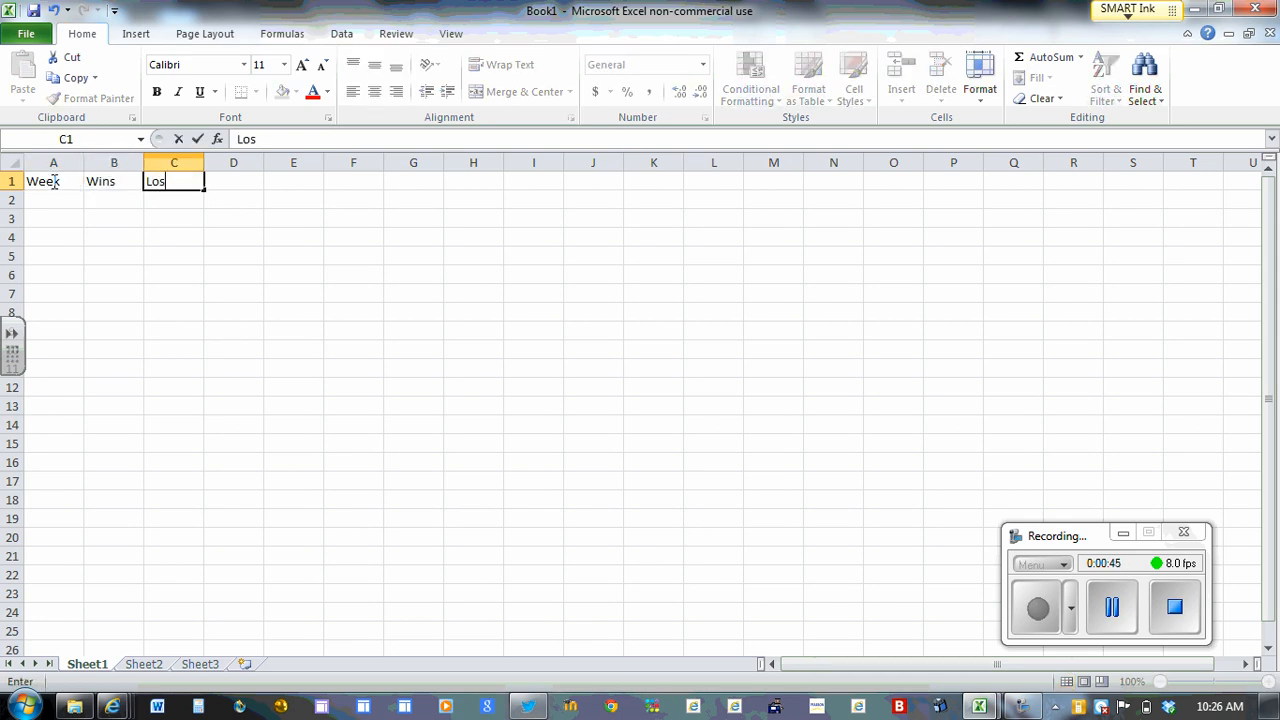
pyautogui.press('Tab')
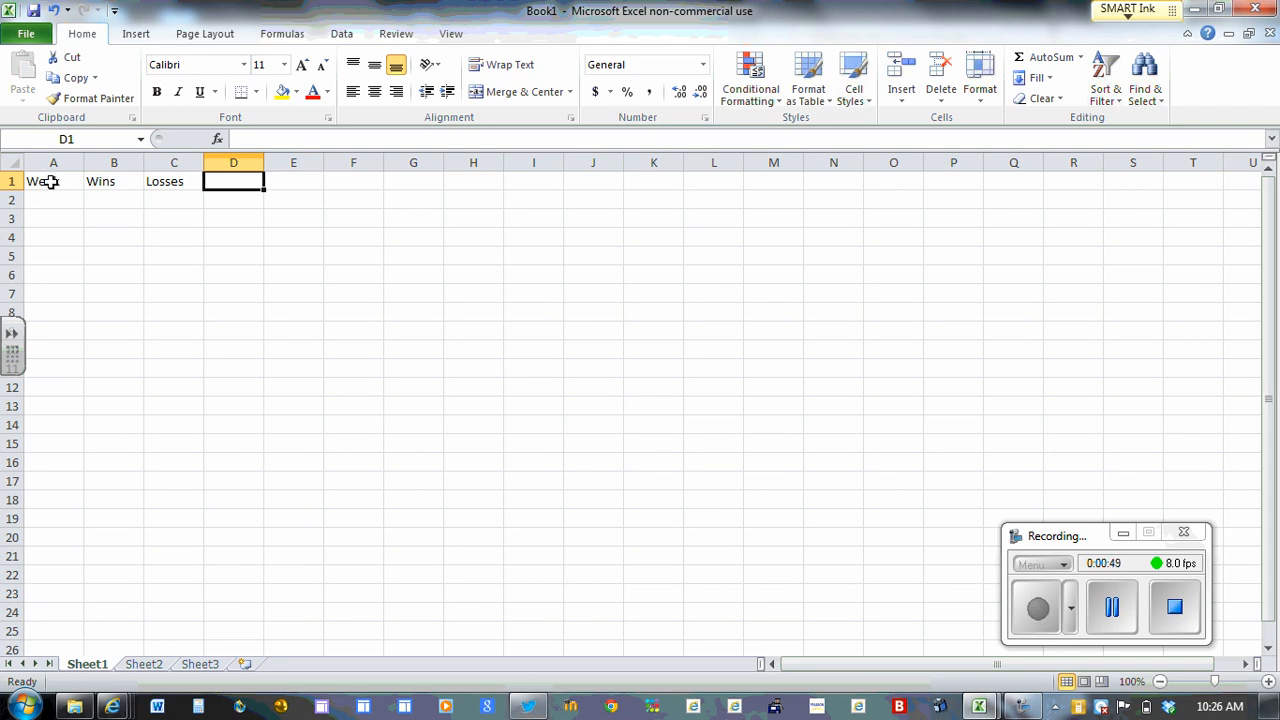
# Enter the headings Accumulated Cost in D1 and Average Daily Cost in E1, and widen both columns to fit their text
pyautogui.write('C')
pyautogui.press('BackSpace')
pyautogui.write('C')
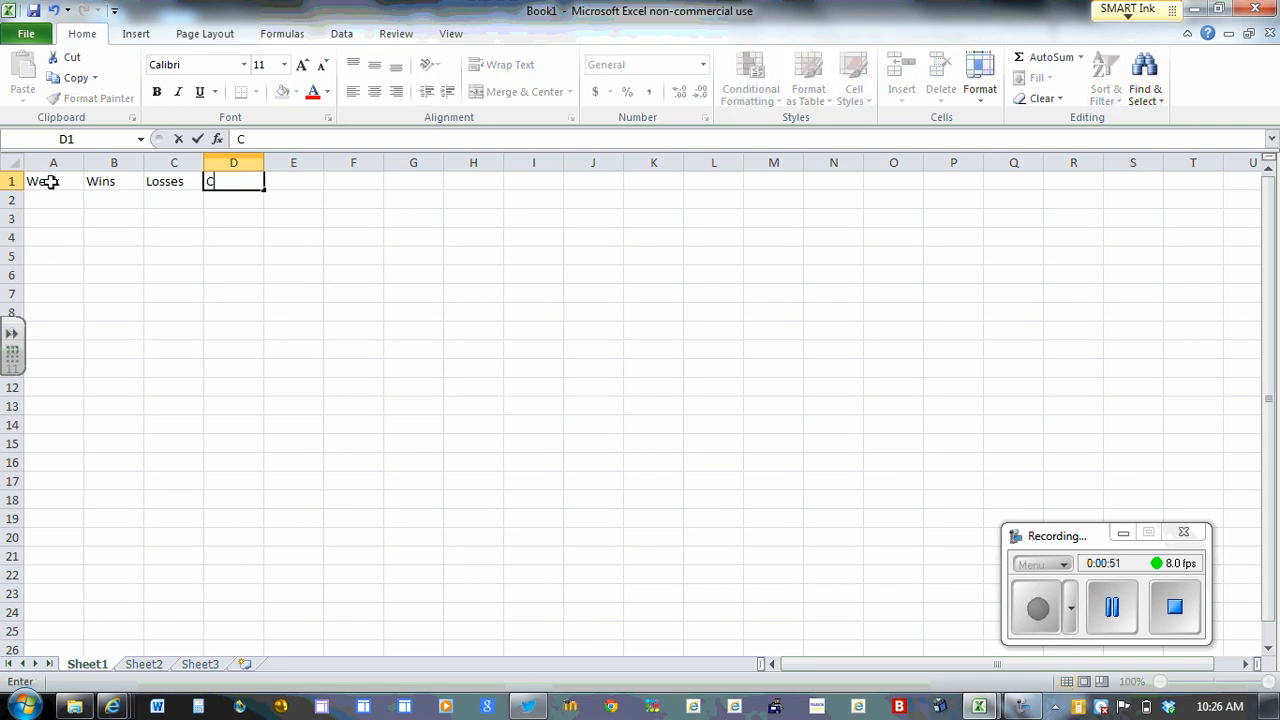
pyautogui.press('BackSpace')
pyautogui.write('Acco')
pyautogui.write('umulated ')
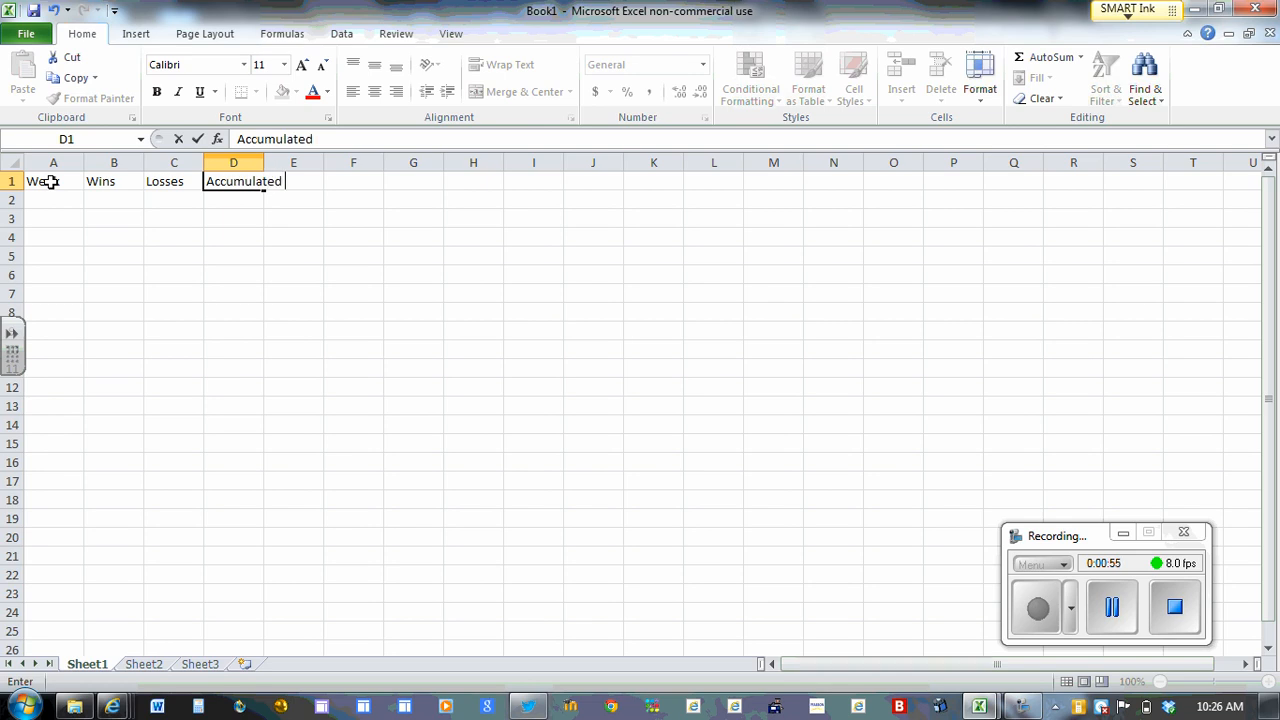
pyautogui.write('Cost')
pyautogui.press('Tab')
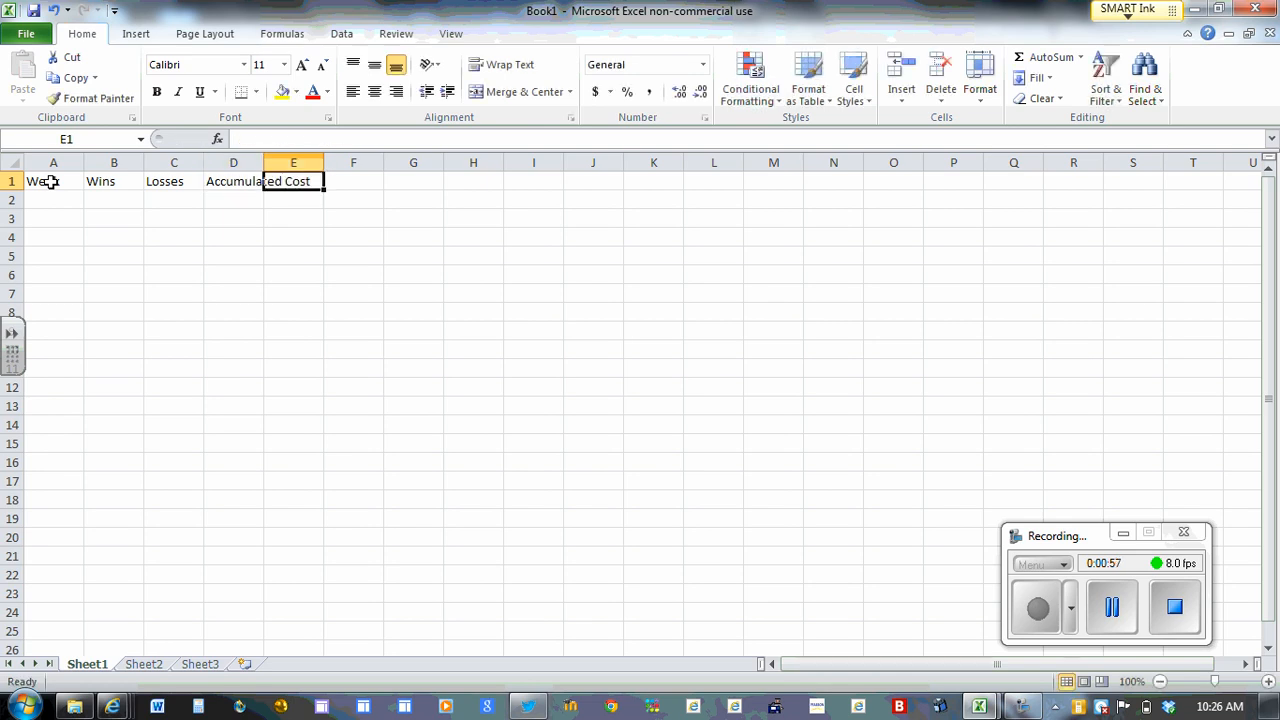
pyautogui.write('Aver')
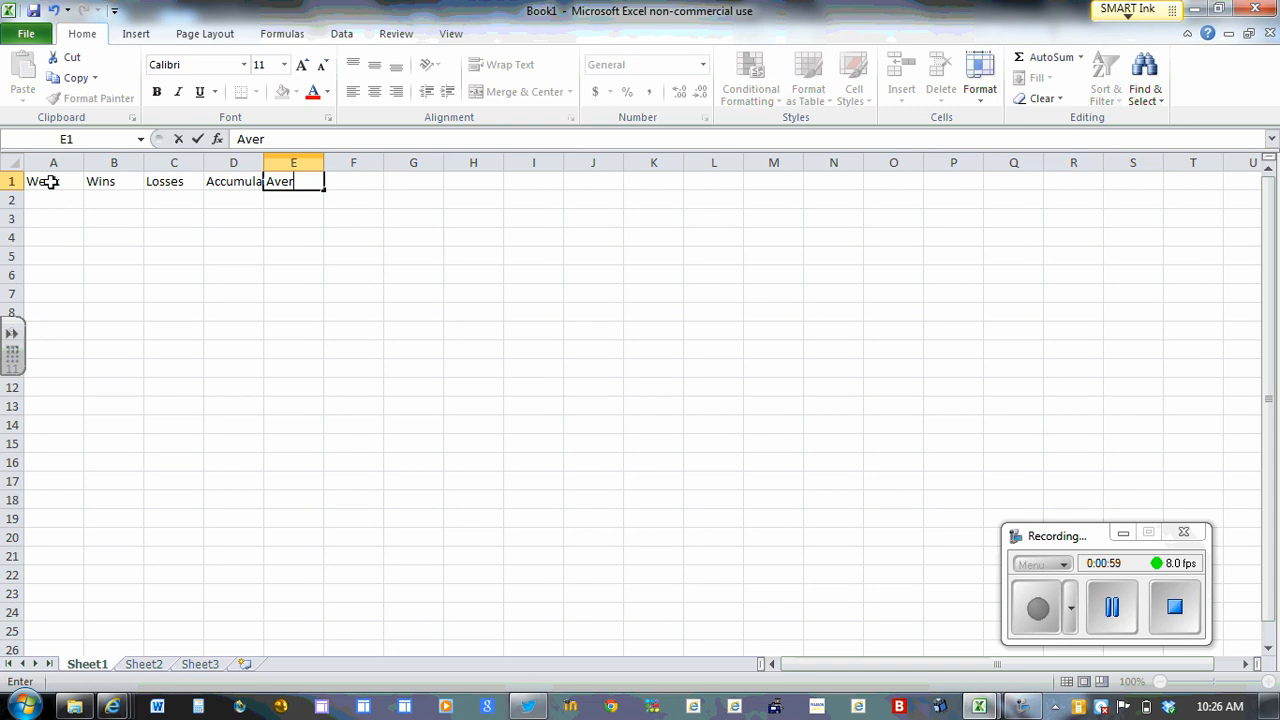
pyautogui.write('age Daily Cost')
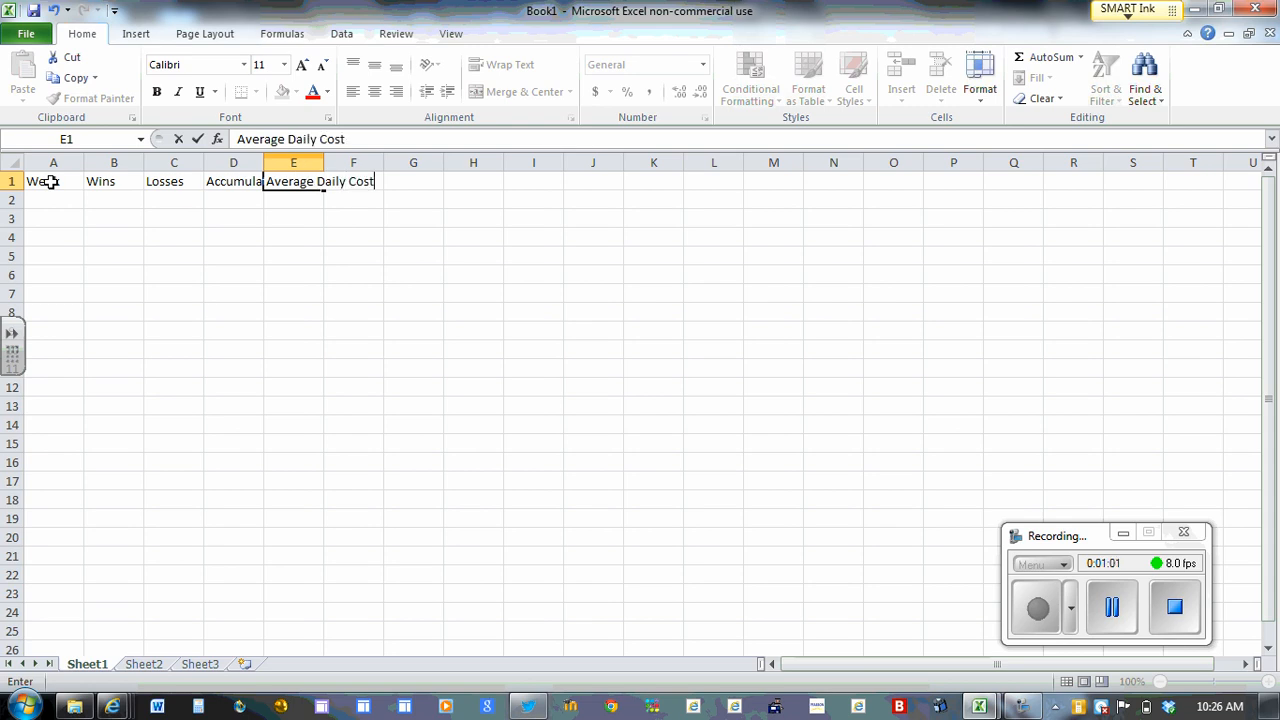
pyautogui.click(258, 163)
pyautogui.moveTo(263, 163); pyautogui.dragTo(432, 161)
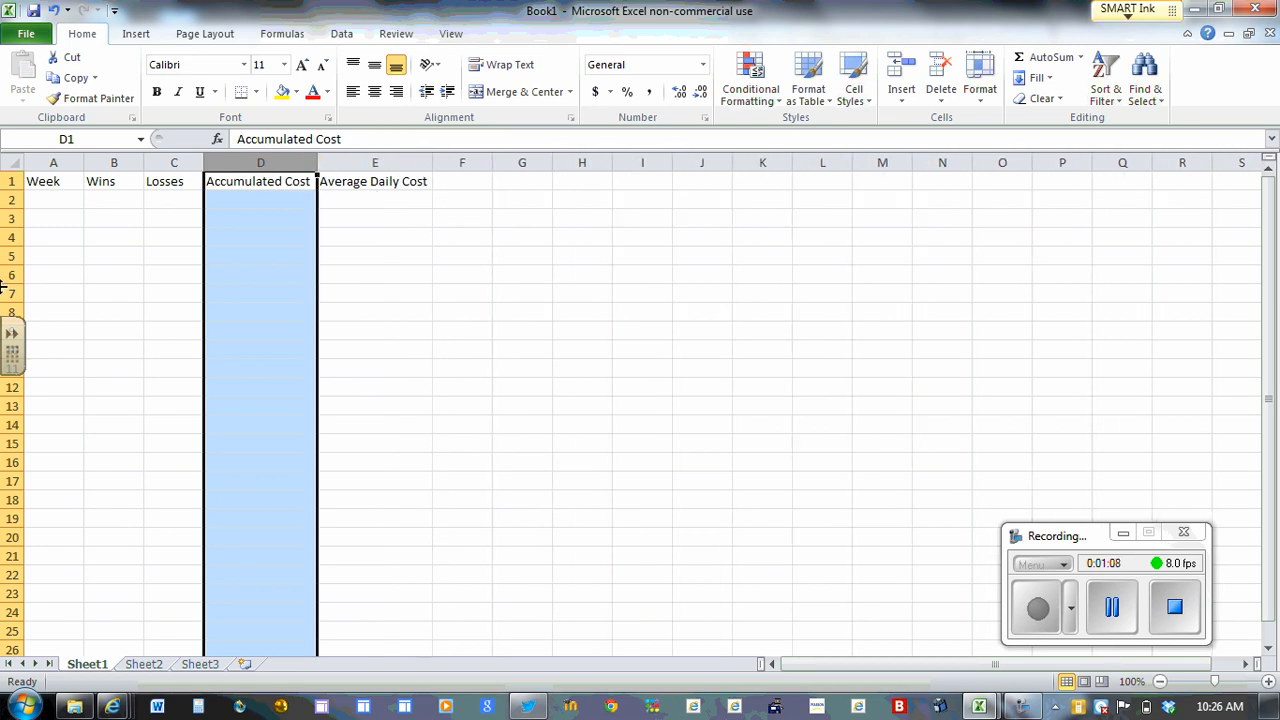
# Start the Week column with 1 in A2, 2 in A3 and the formula =A3+1 in A4
pyautogui.click(61, 203)
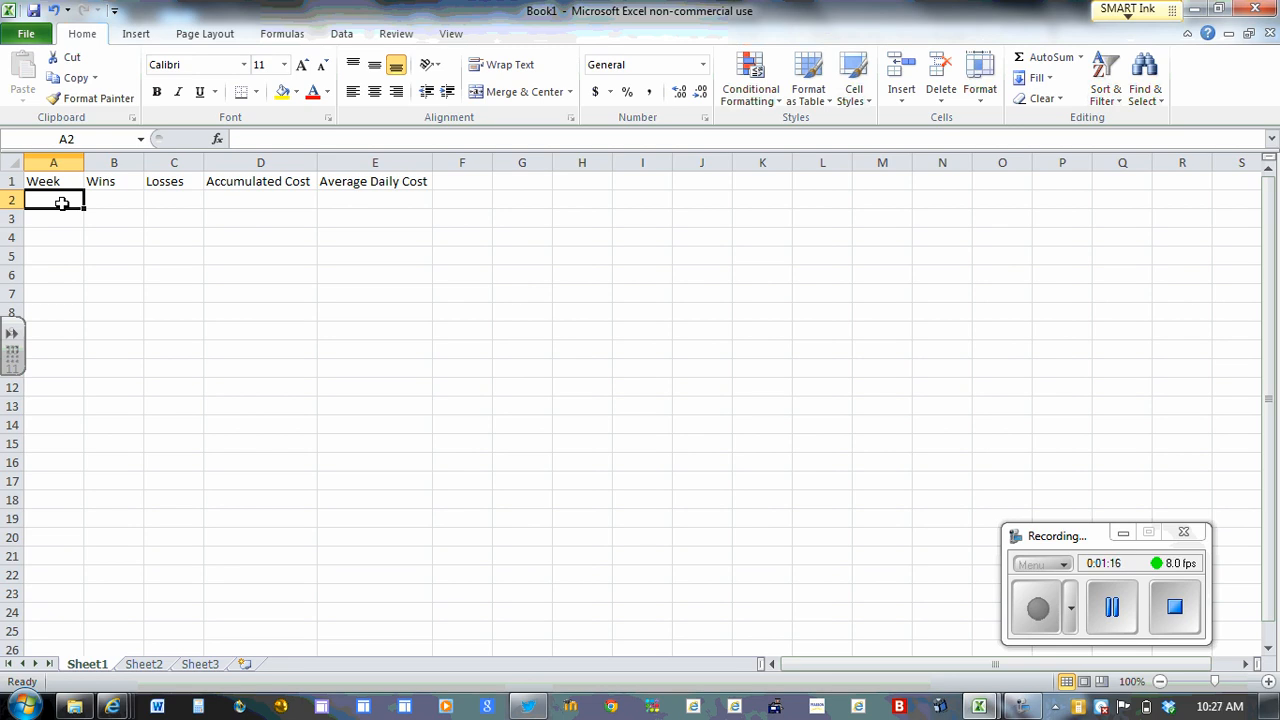
pyautogui.write('1')
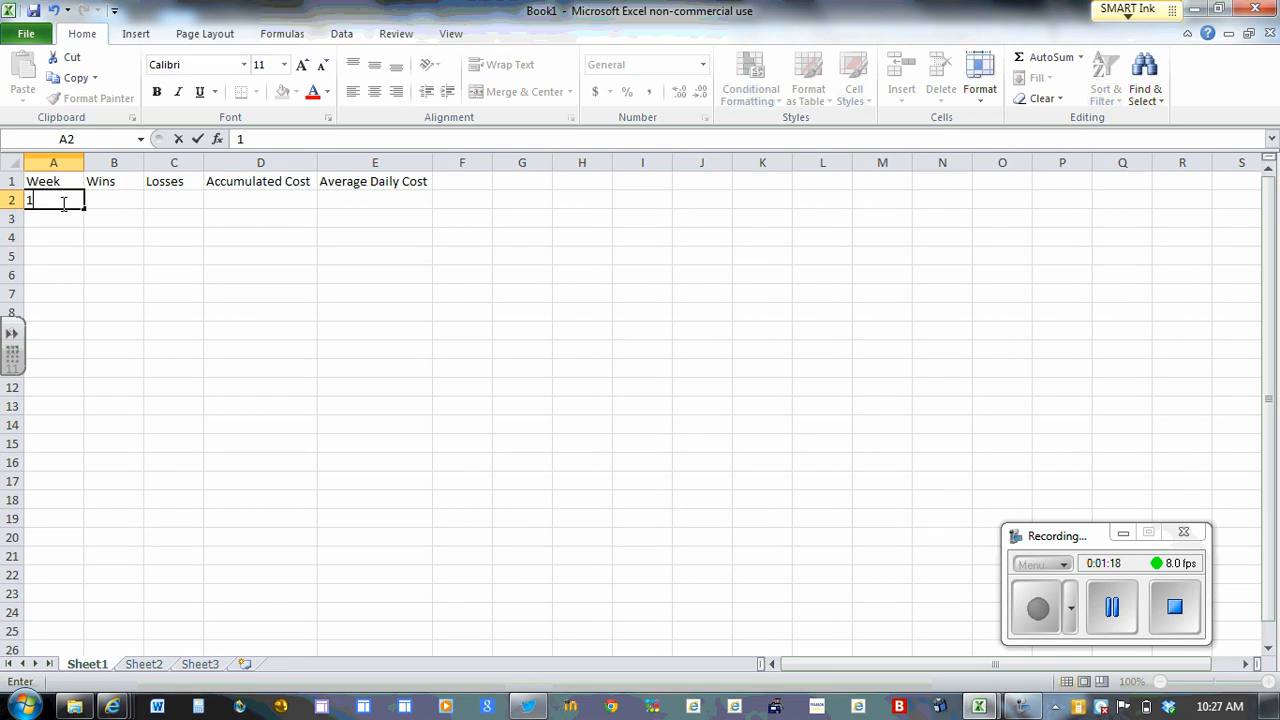
pyautogui.press('Return')
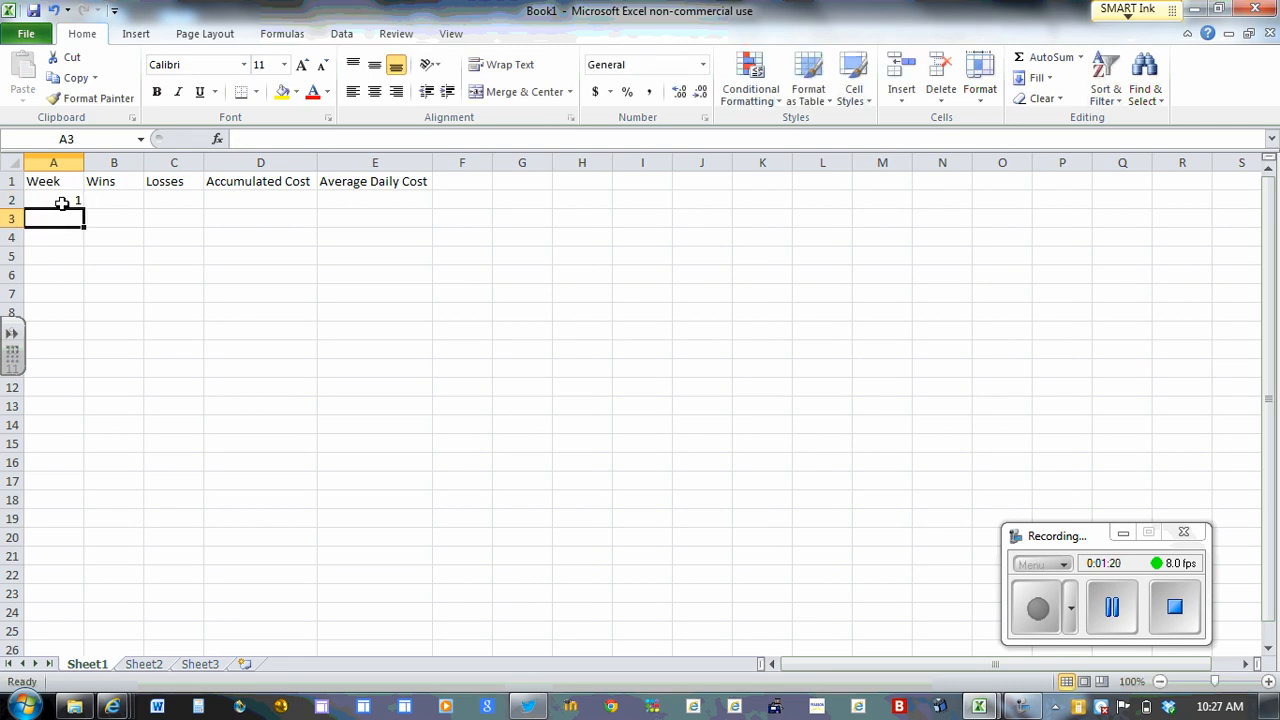
pyautogui.write('2')
pyautogui.press('Return')
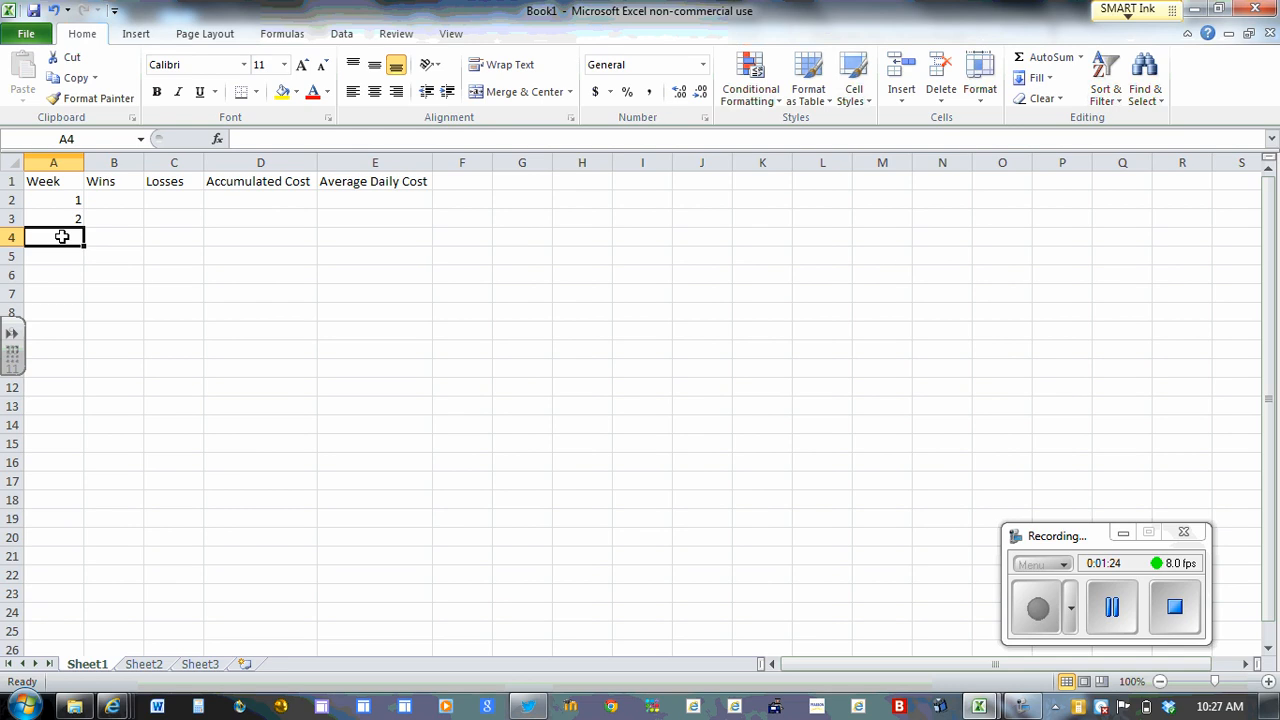
pyautogui.write('=')
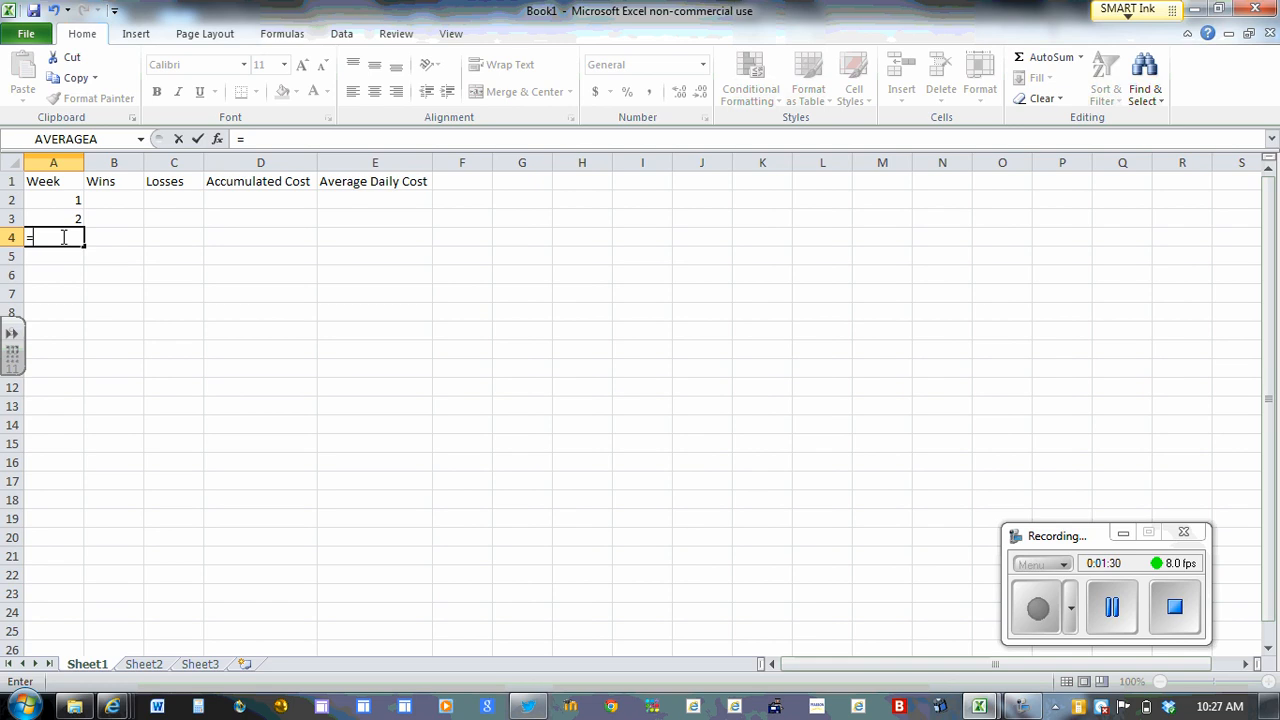
pyautogui.write('a3')
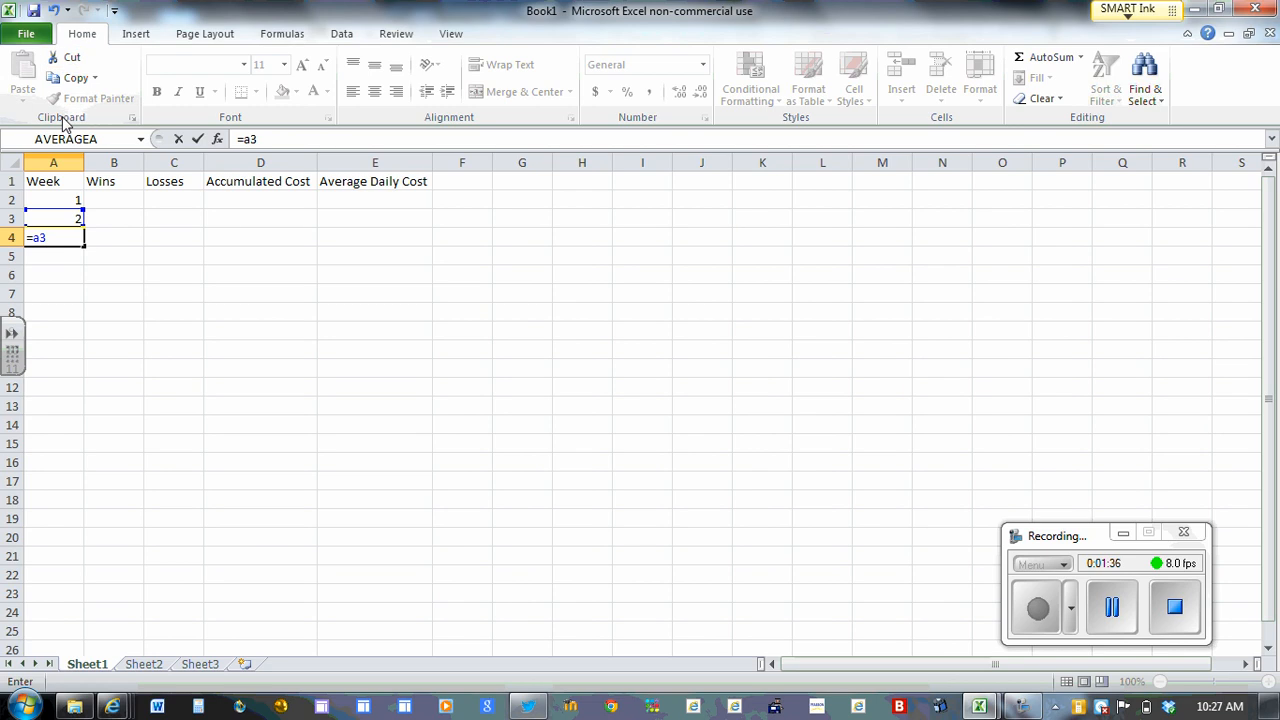
pyautogui.write('+1')
pyautogui.press('Return')
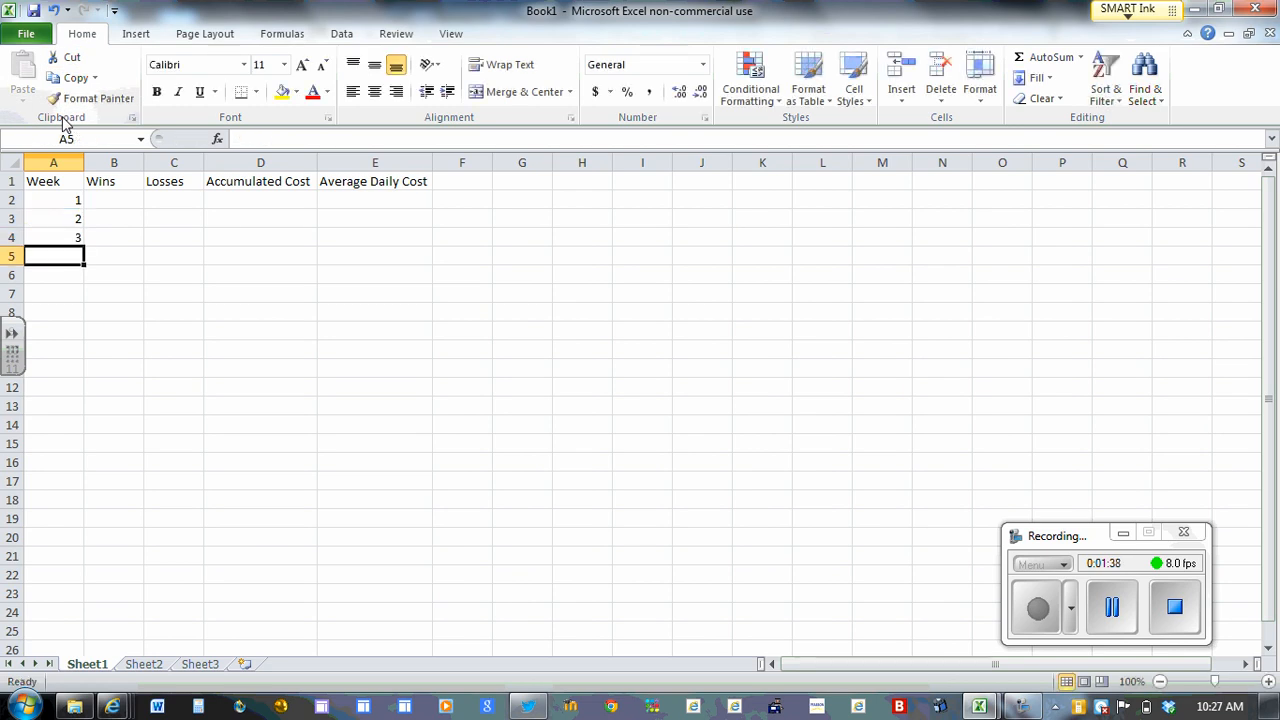
# Fill the A4 formula down the Week column through A11 so it ends at week 10
pyautogui.click(72, 238)
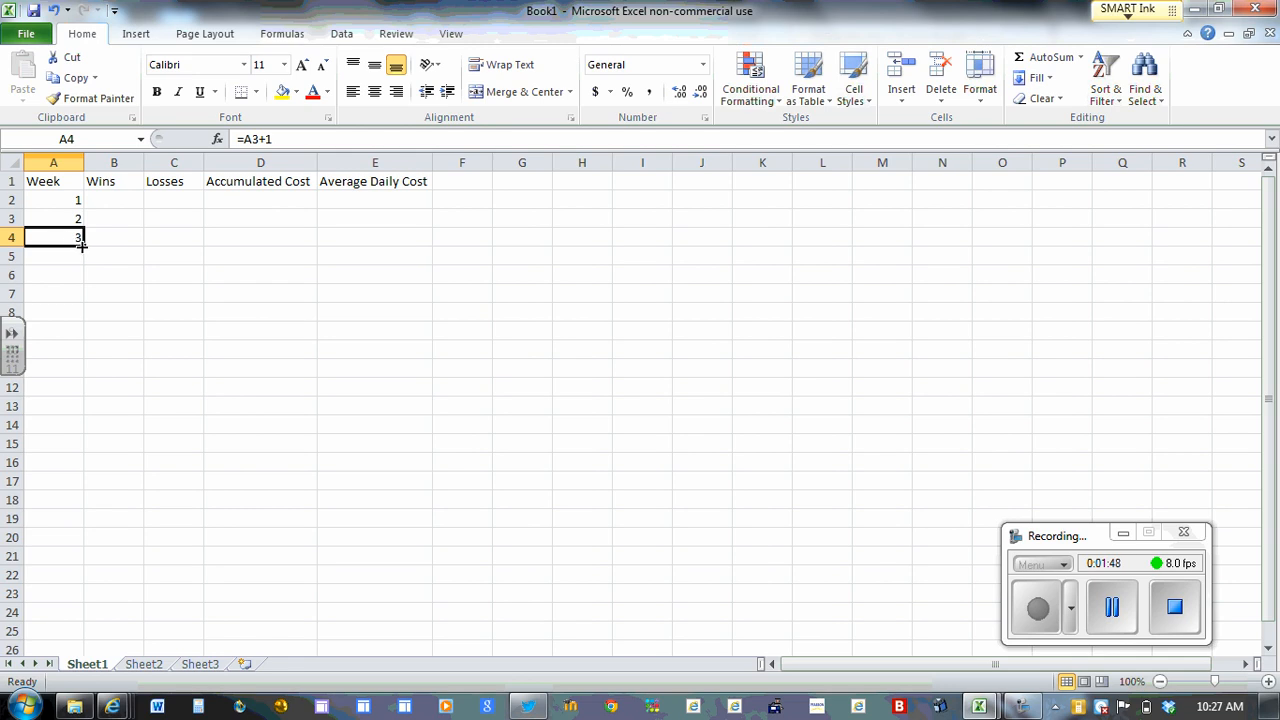
pyautogui.moveTo(85, 246); pyautogui.dragTo(89, 440)
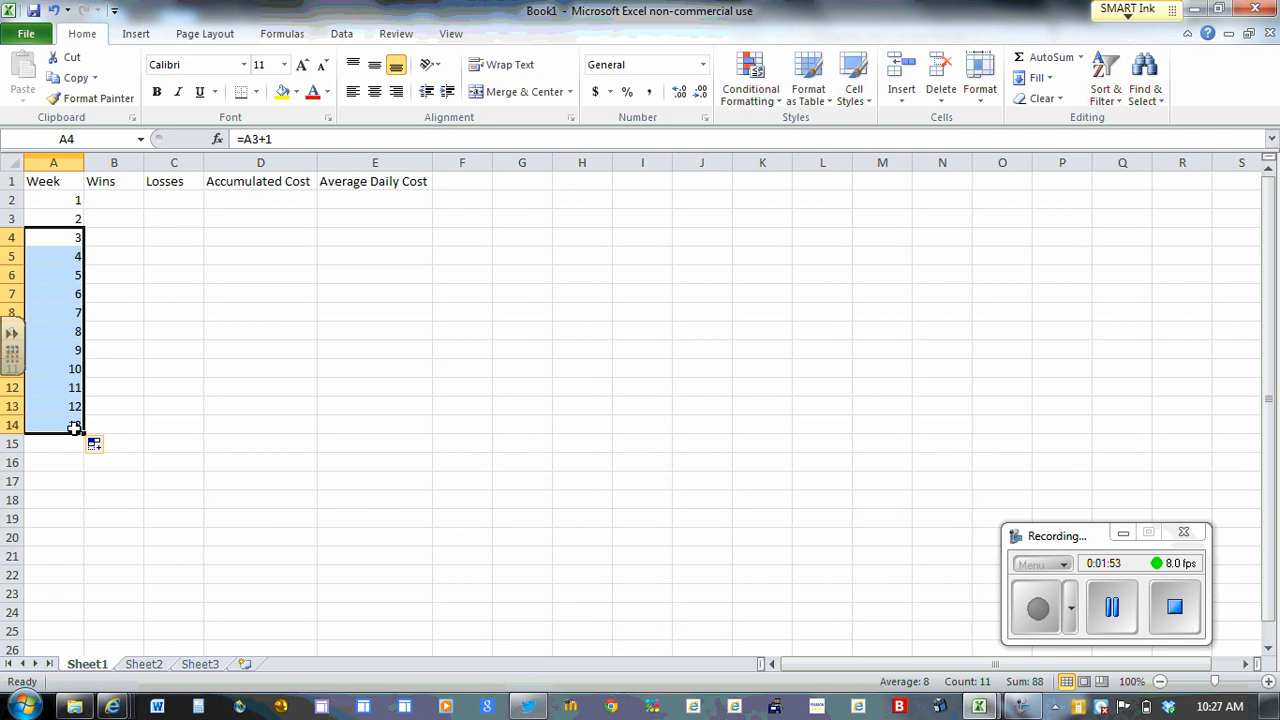
pyautogui.moveTo(86, 437); pyautogui.dragTo(83, 380)
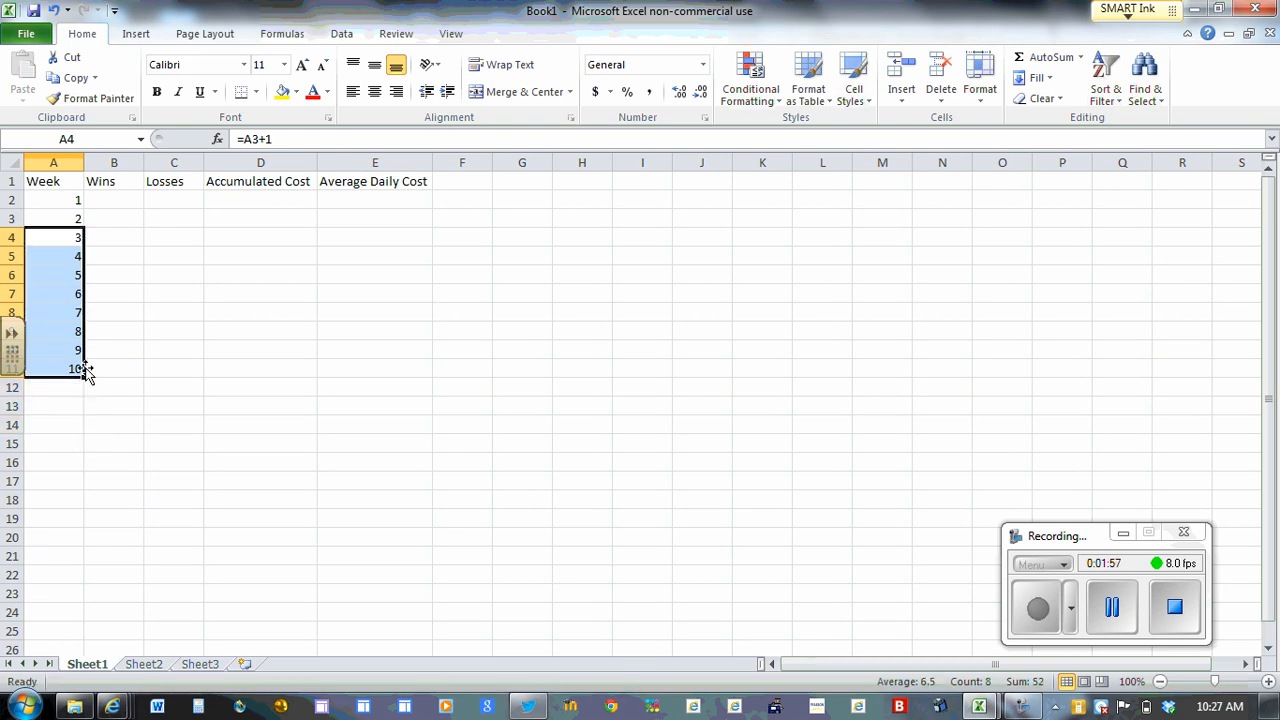
# Enter the random-integer formula =INT(5*RAND()+1) in B2 for the first week's wins
pyautogui.click(120, 198)
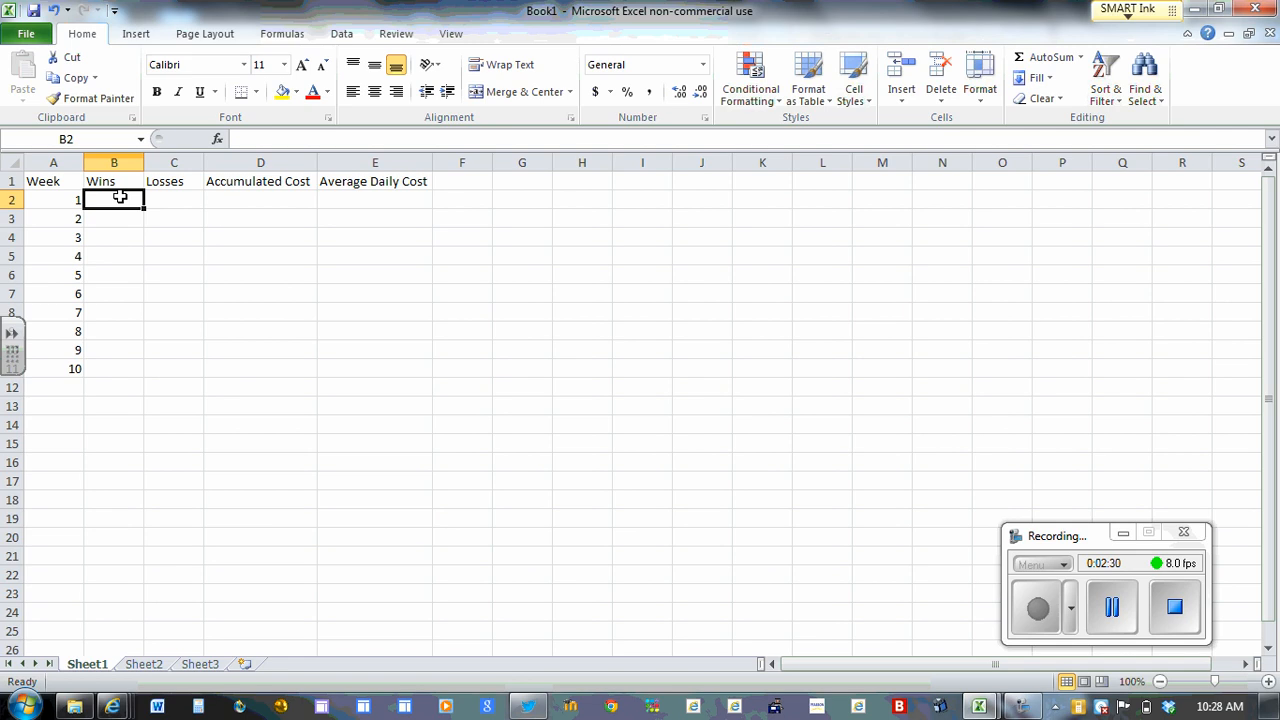
pyautogui.write('=')
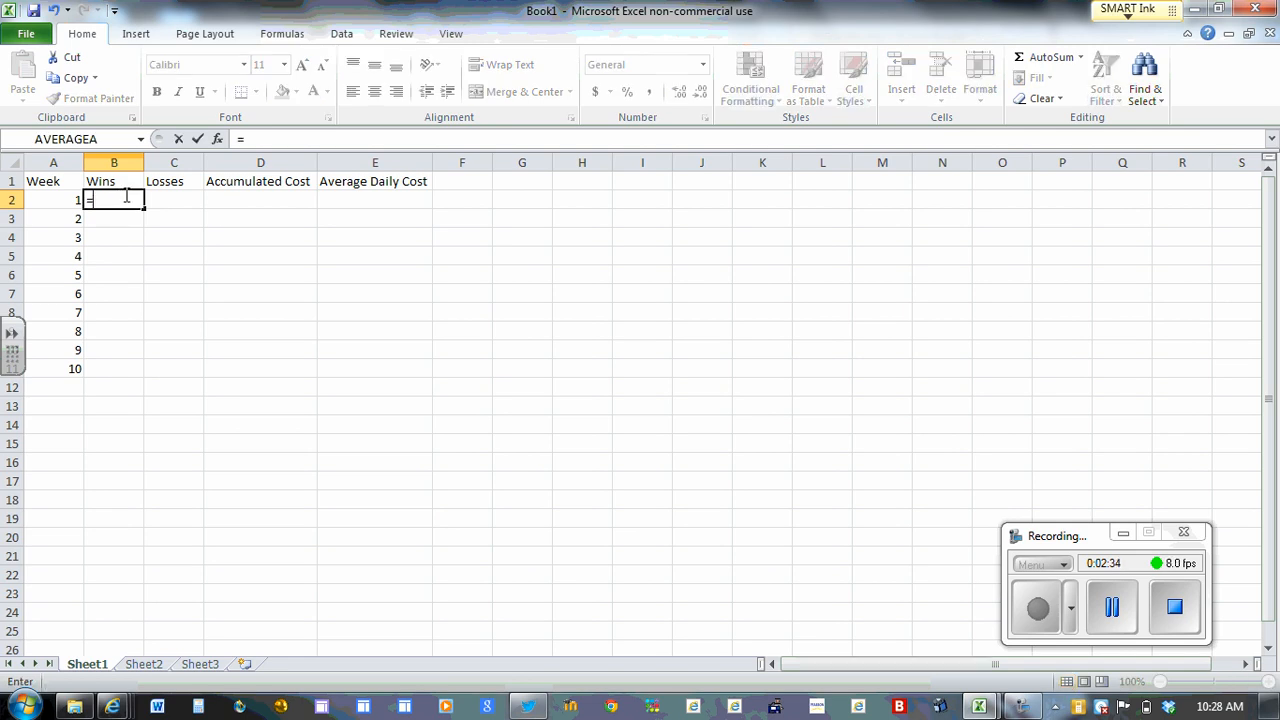
pyautogui.write('INT')
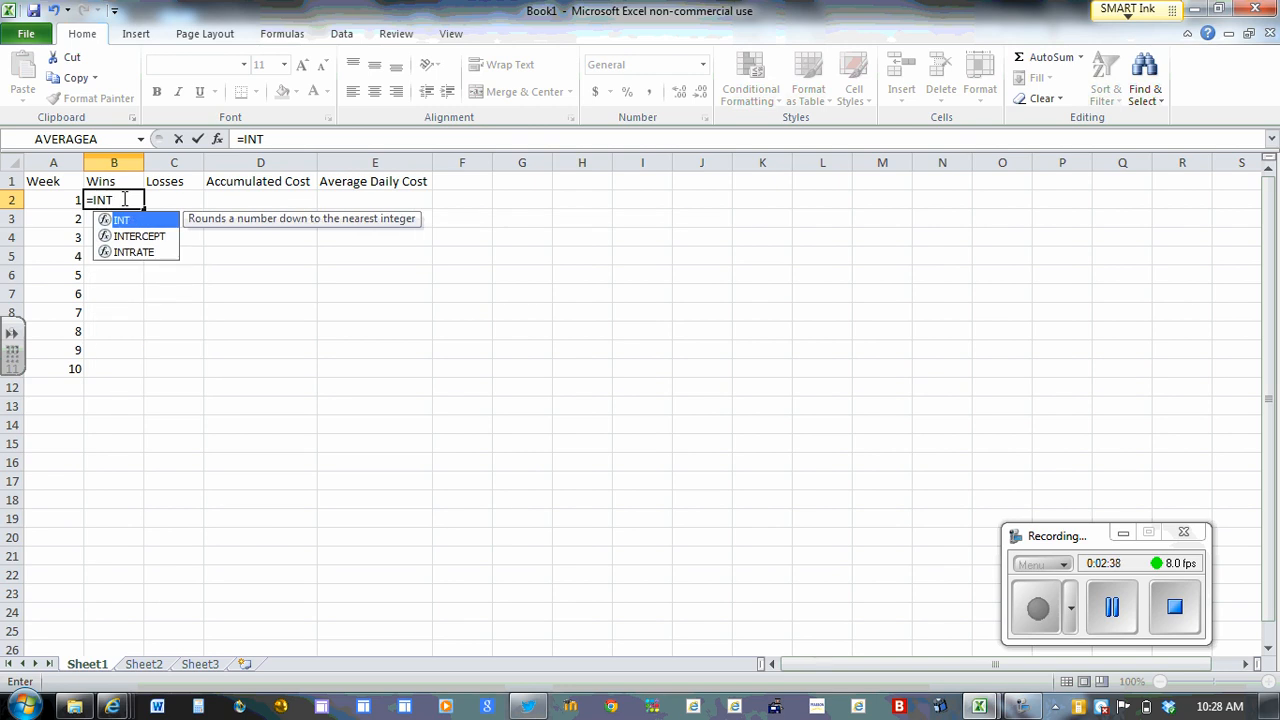
pyautogui.write('(')
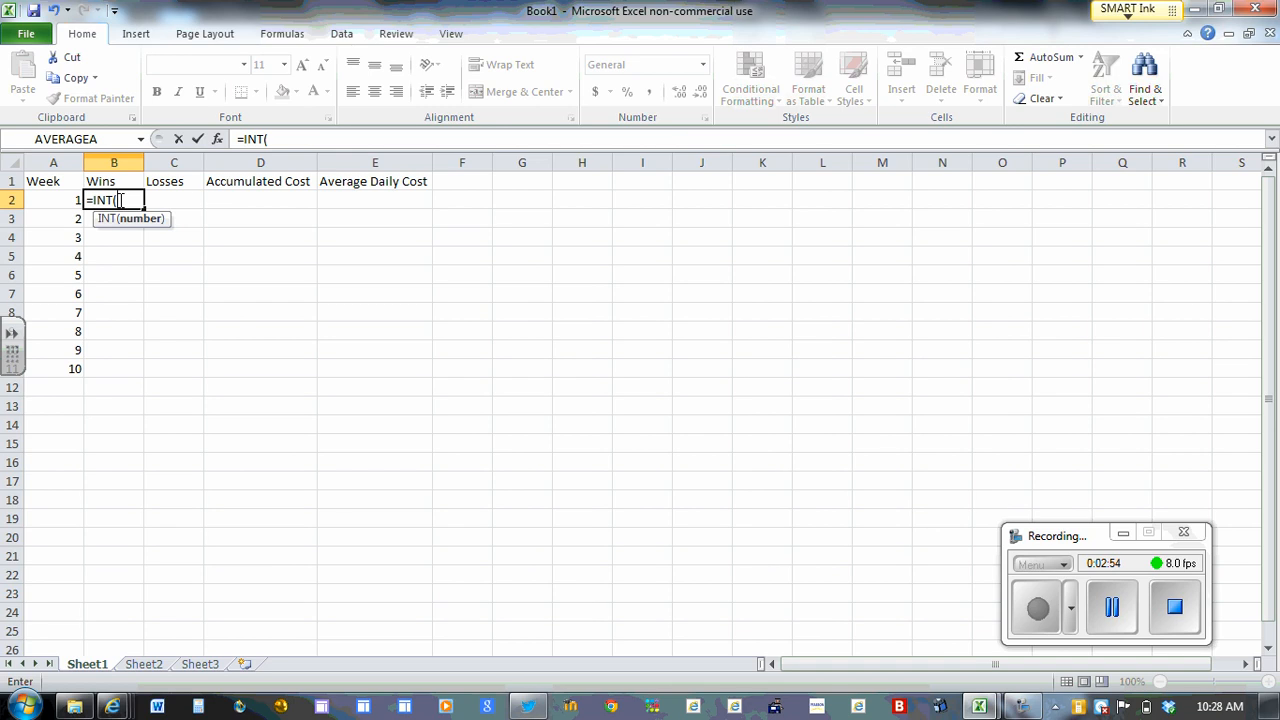
pyautogui.write('5*R')
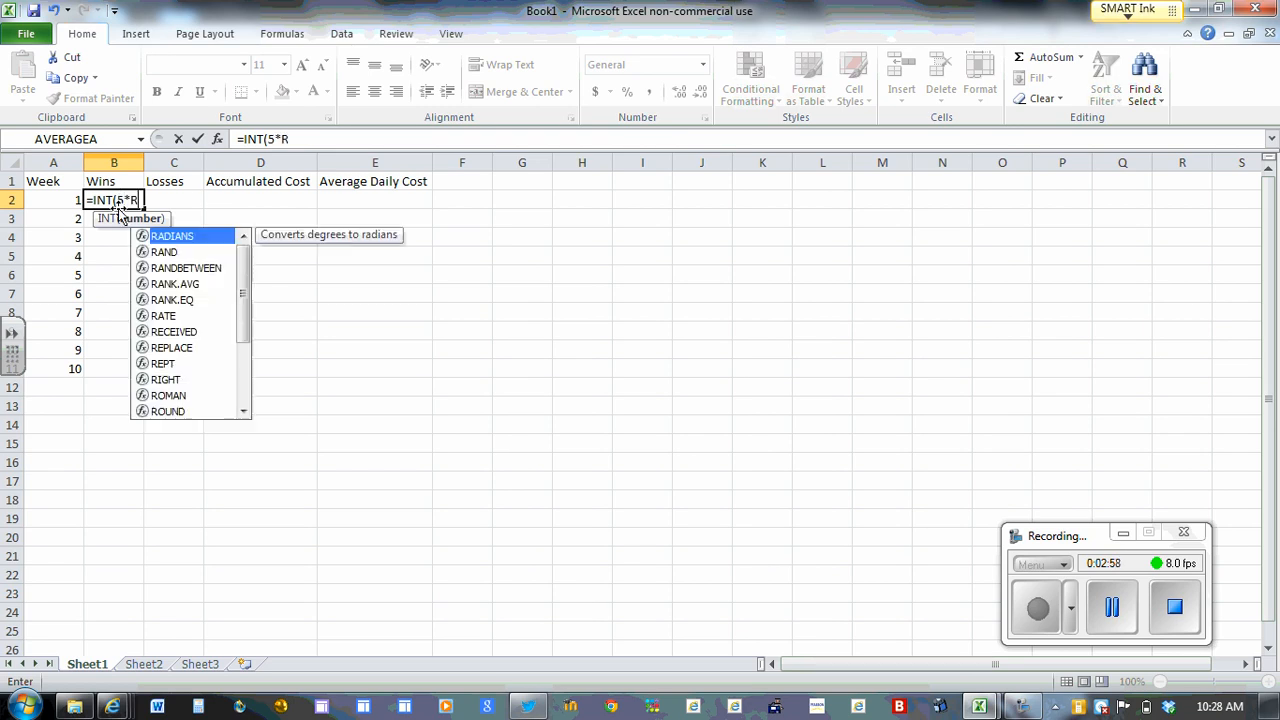
pyautogui.write('AND')
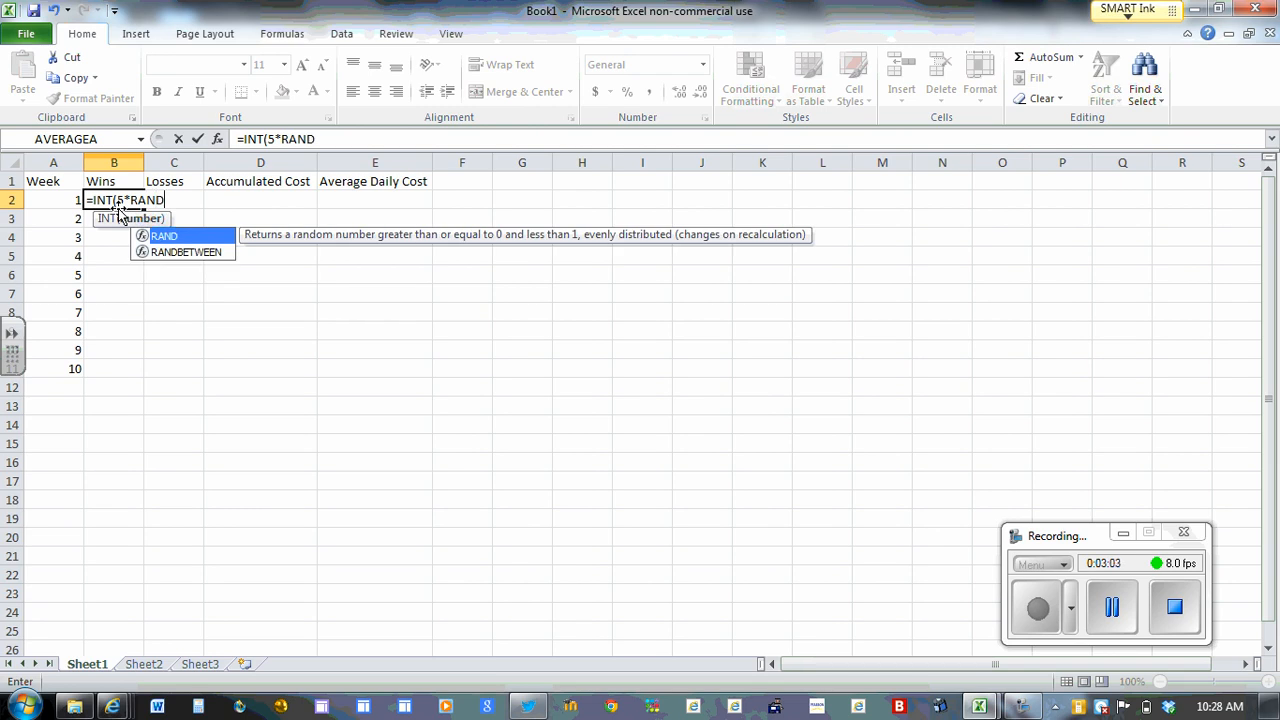
pyautogui.write('(')
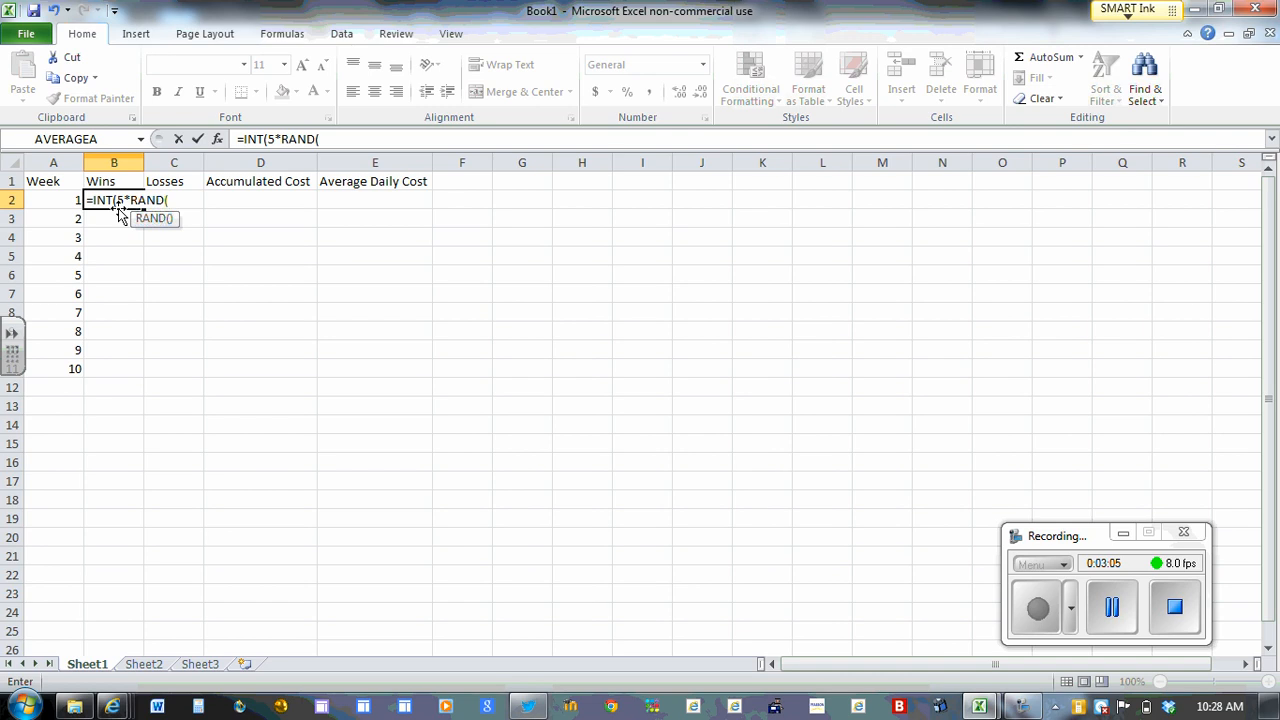
pyautogui.write(')')
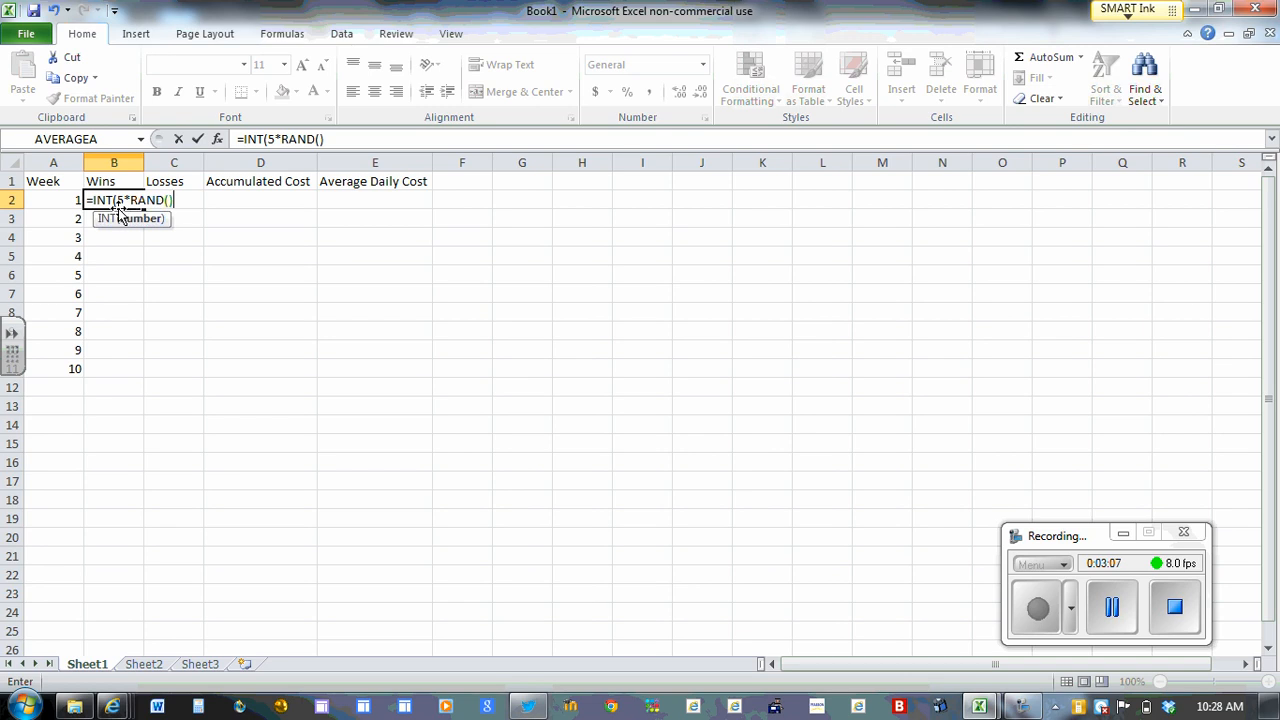
pyautogui.write('+1)')
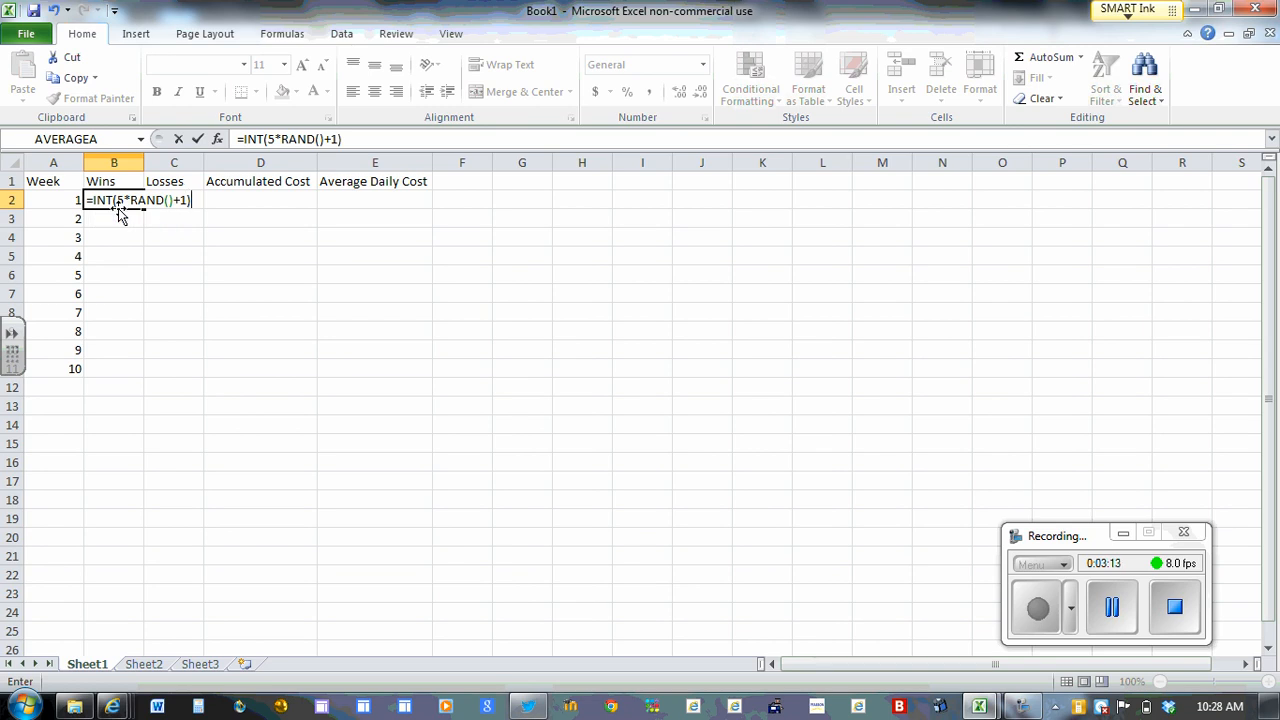
pyautogui.press('Return')
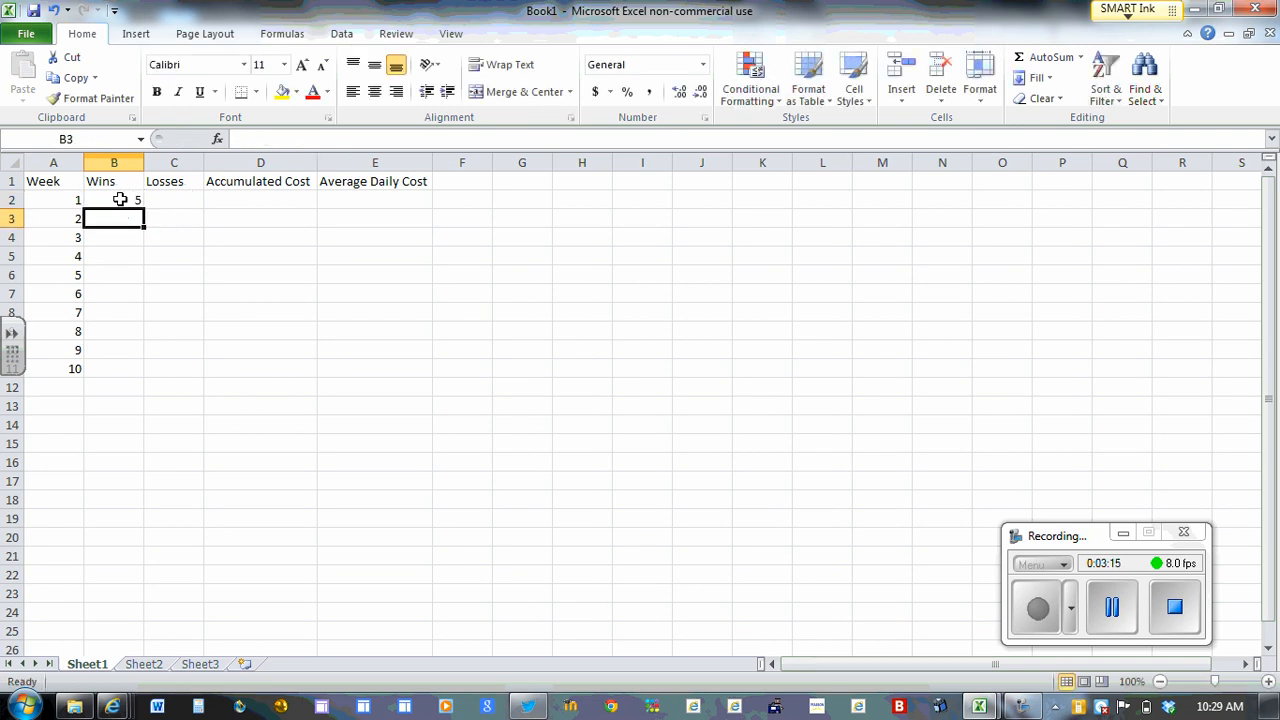
# Fill the B2 random wins formula down through B11 for all ten weeks, and reselect B2
pyautogui.click(117, 199)
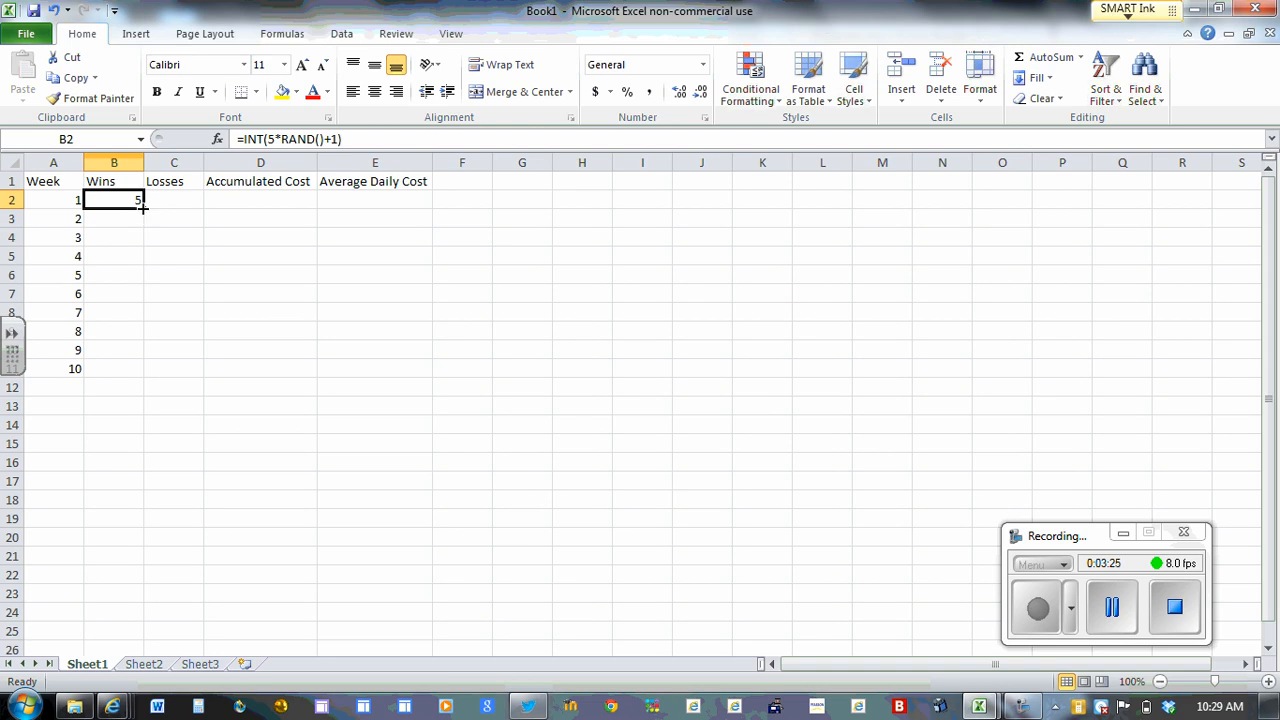
pyautogui.moveTo(144, 206); pyautogui.dragTo(140, 376)
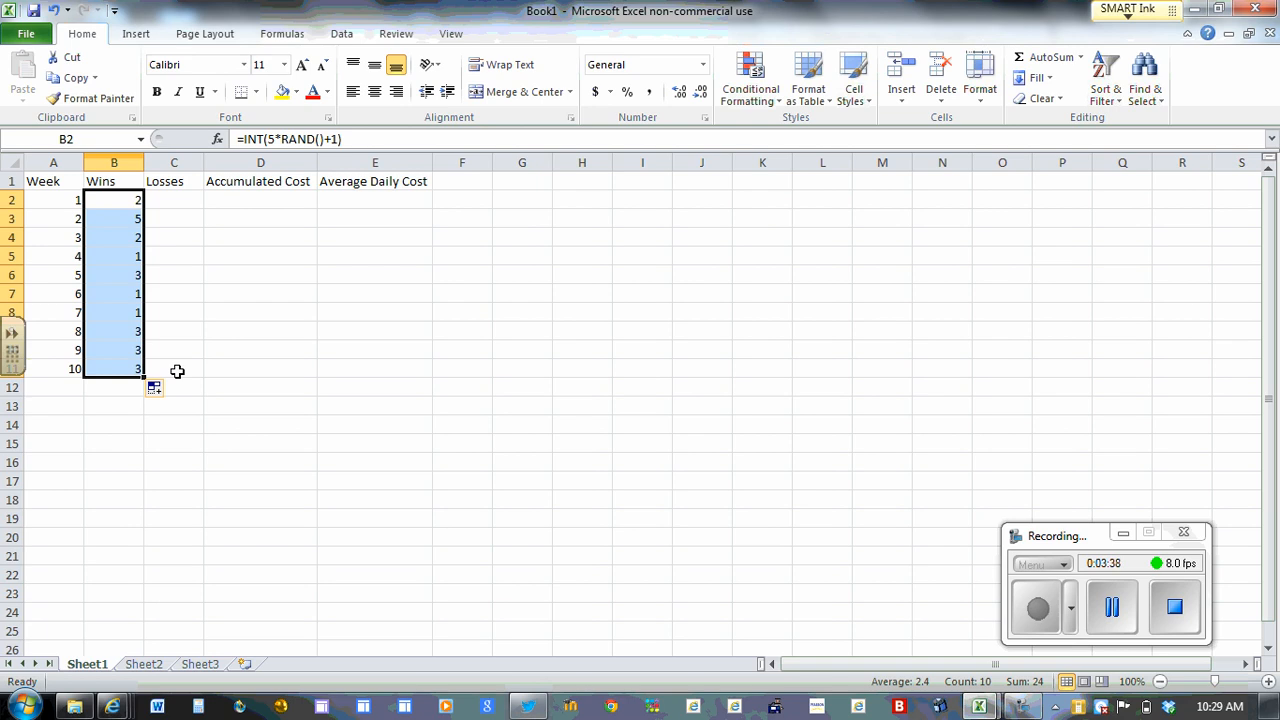
pyautogui.press('Return')
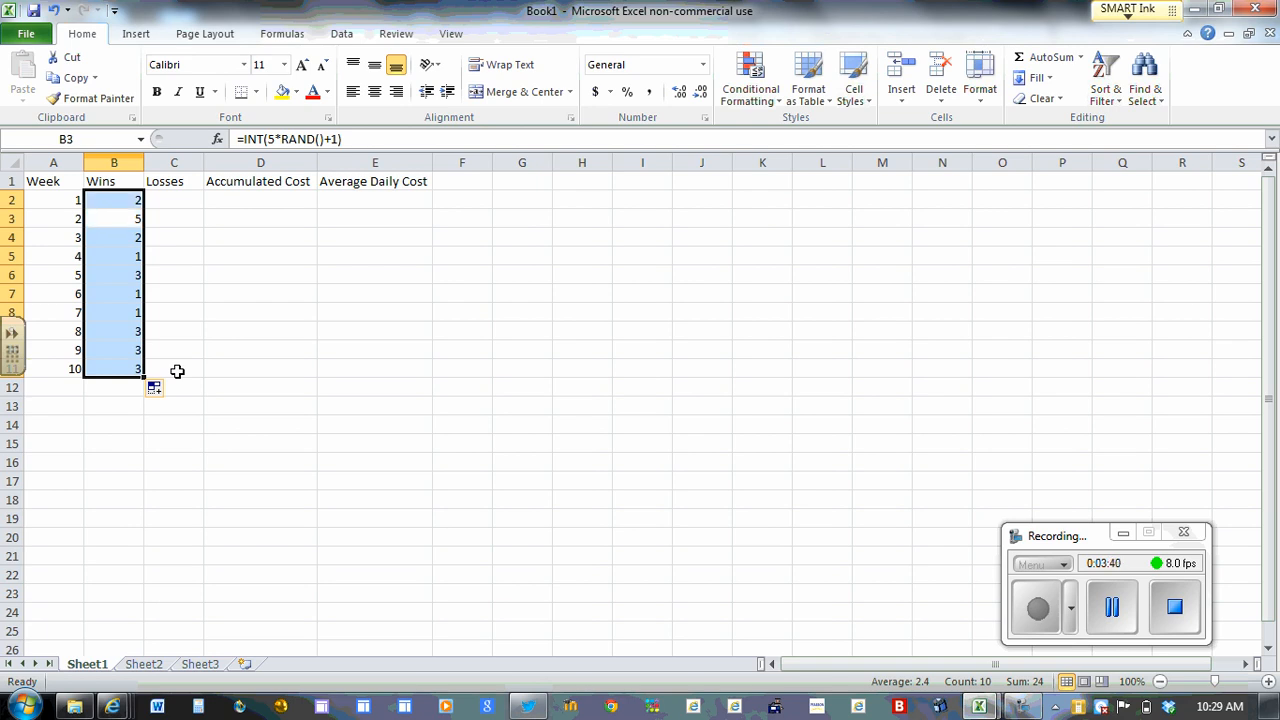
pyautogui.click(138, 203)
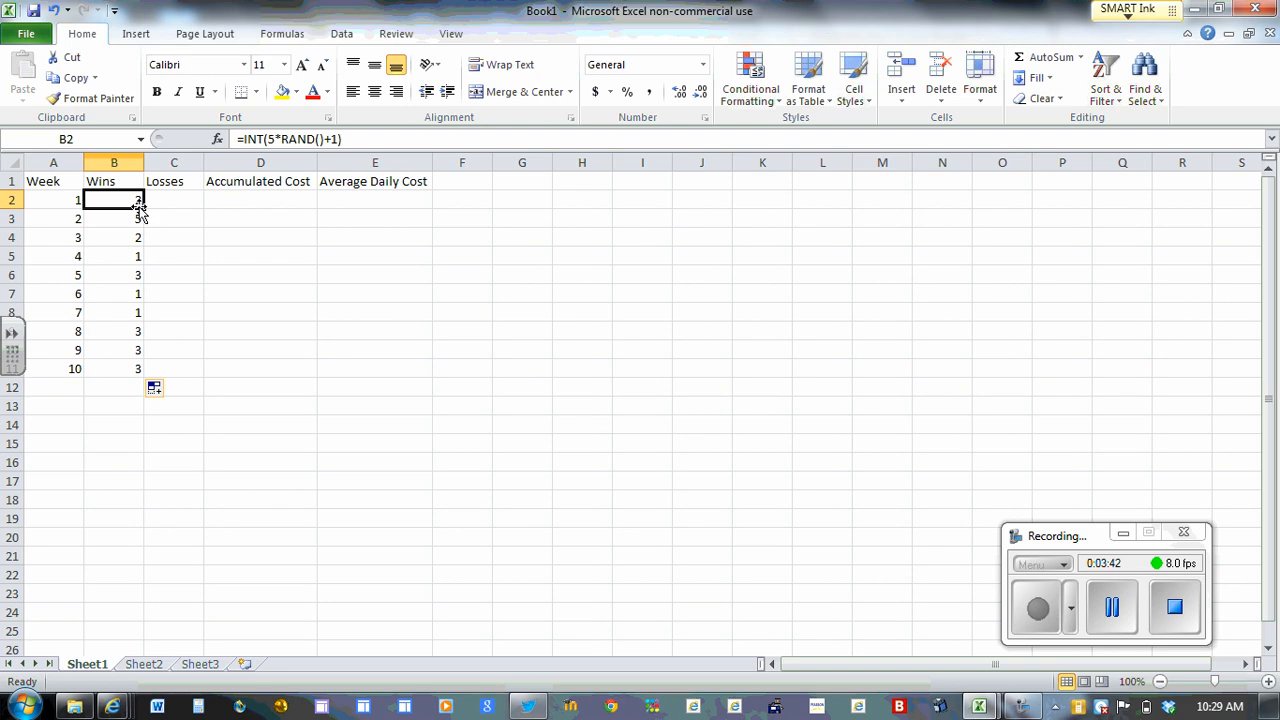
# Refill the B2 formula down through B11 several times to regenerate the random wins and check their range
pyautogui.moveTo(144, 206); pyautogui.dragTo(137, 378)
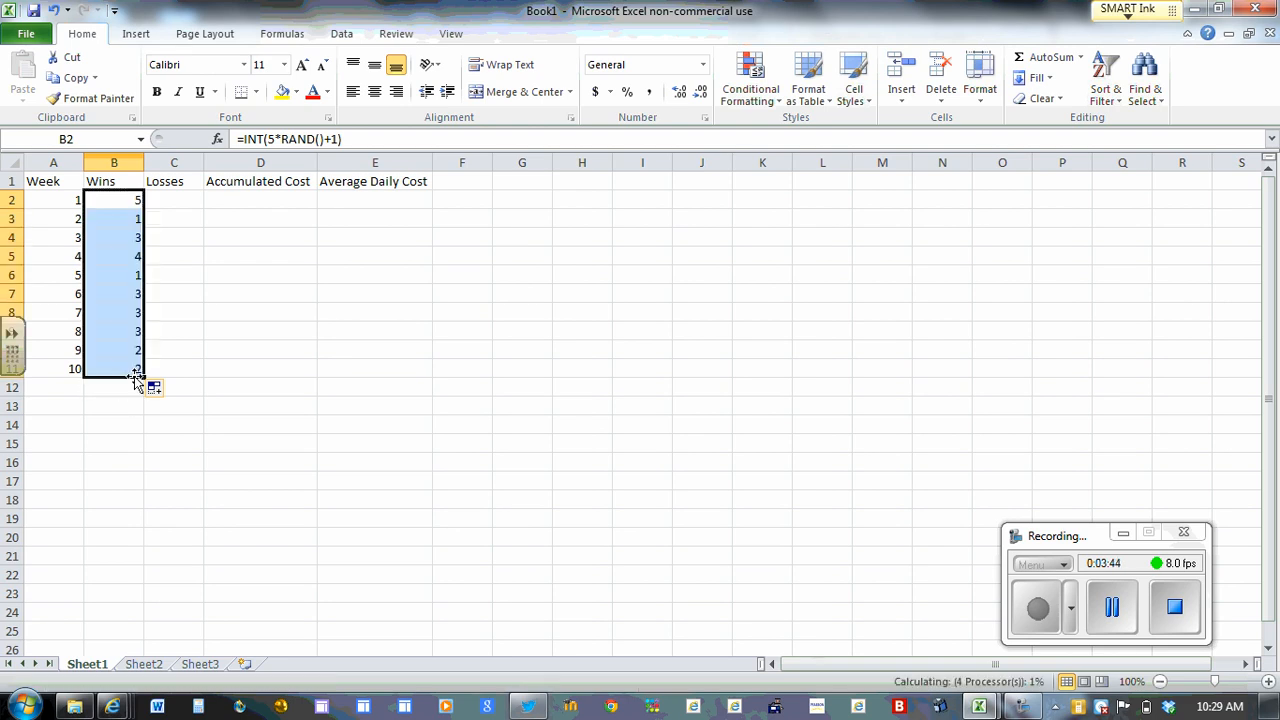
pyautogui.click(133, 205)
pyautogui.moveTo(141, 205); pyautogui.dragTo(136, 369)
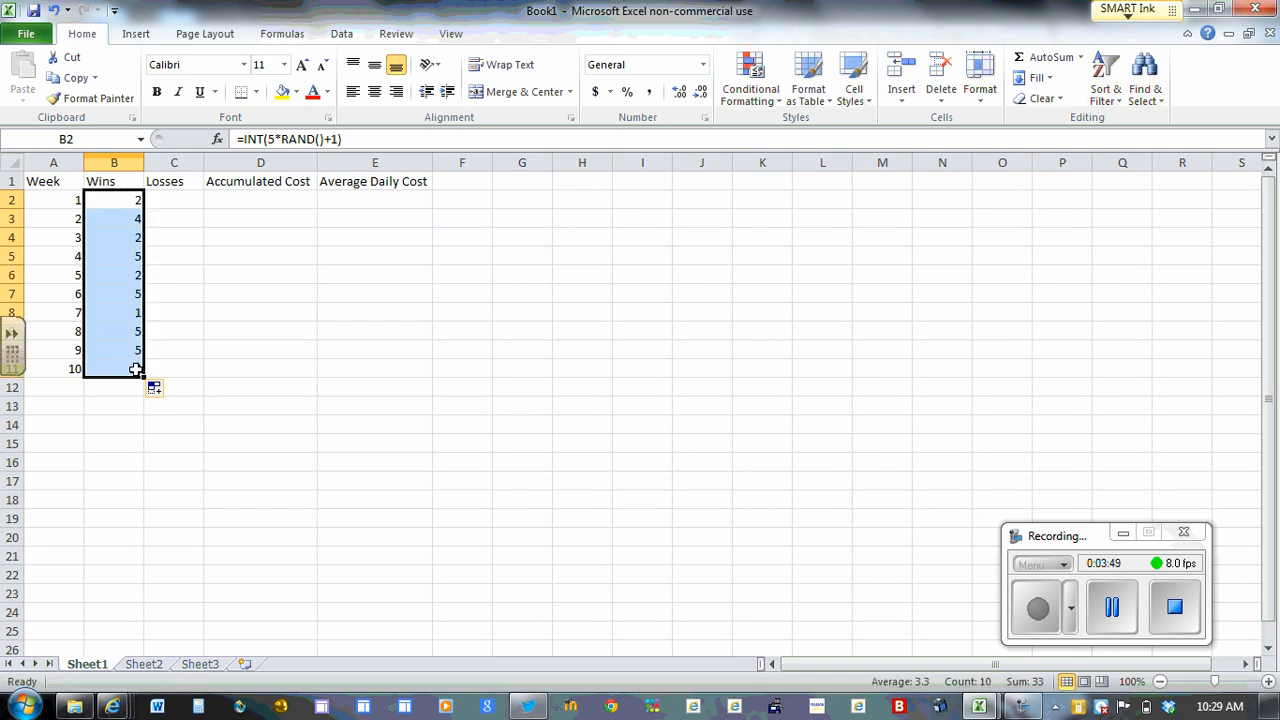
pyautogui.click(129, 202)
pyautogui.moveTo(141, 205); pyautogui.dragTo(137, 369)
pyautogui.click(131, 201)
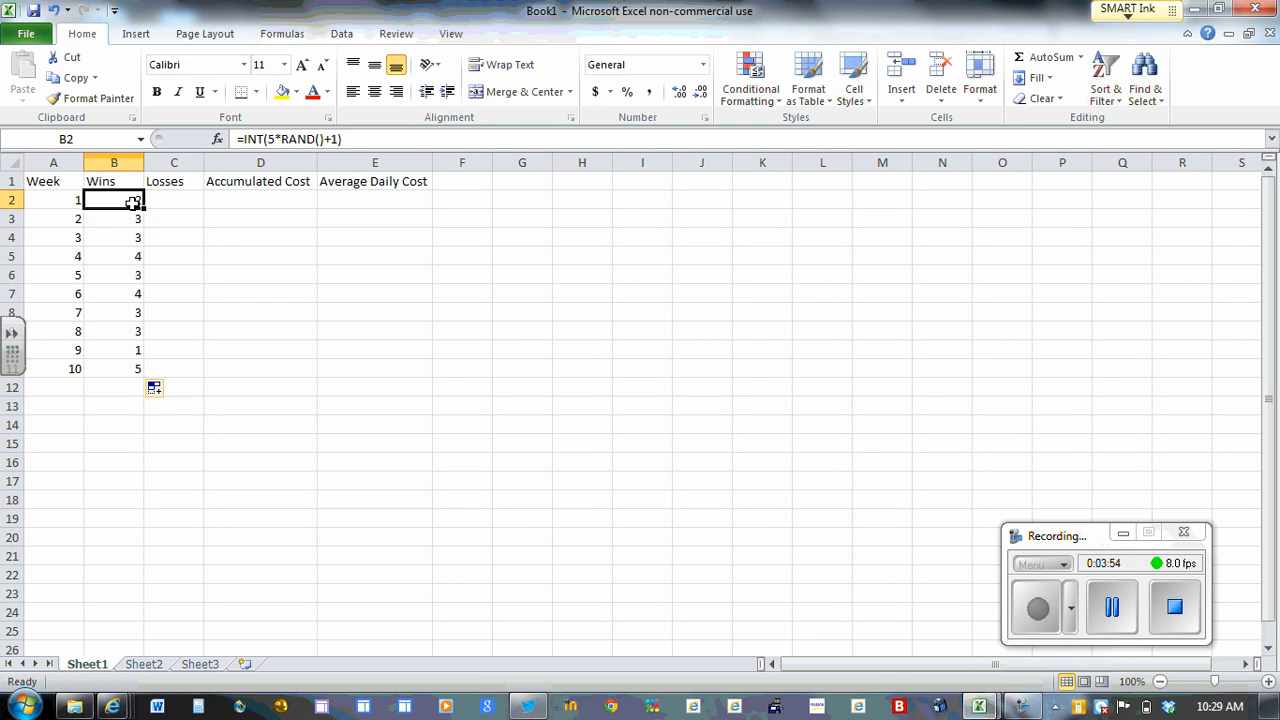
pyautogui.moveTo(143, 205); pyautogui.dragTo(140, 377)
pyautogui.click(129, 200)
pyautogui.moveTo(144, 207); pyautogui.dragTo(143, 377)
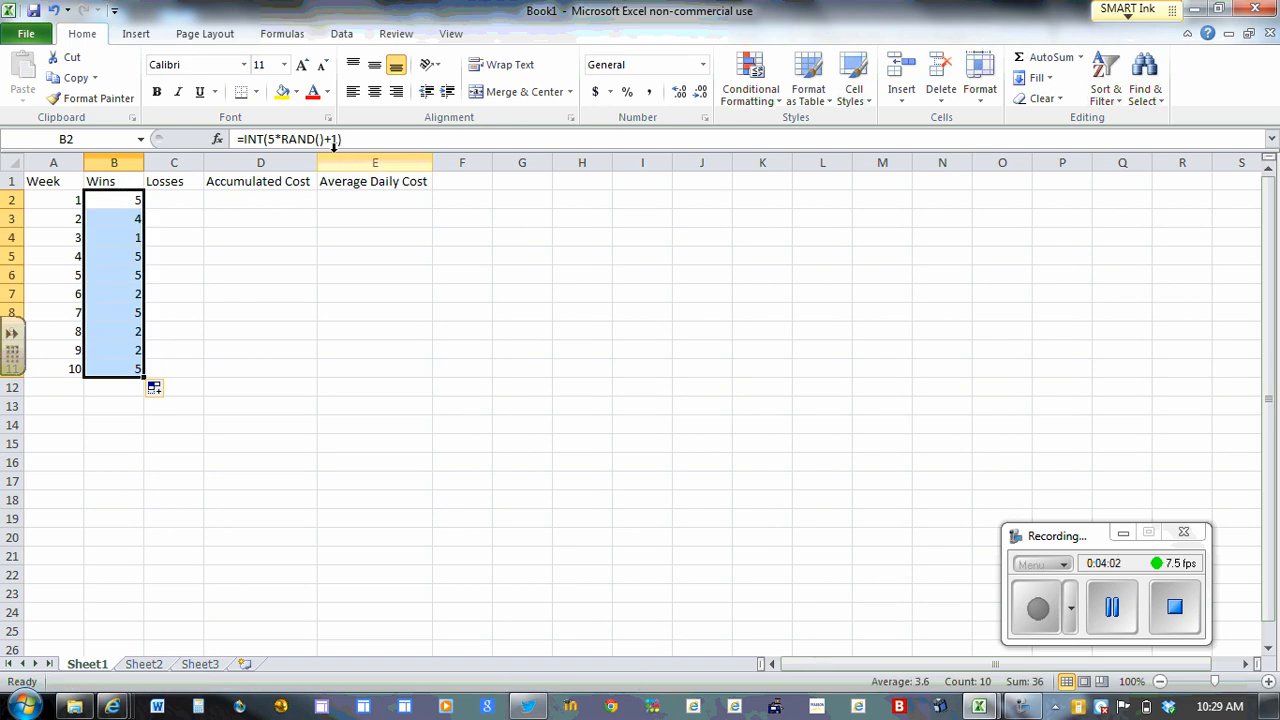
# Change the B2 formula to =INT(6*RAND()+1) and fill it down the Wins column through B11
pyautogui.click(273, 139)
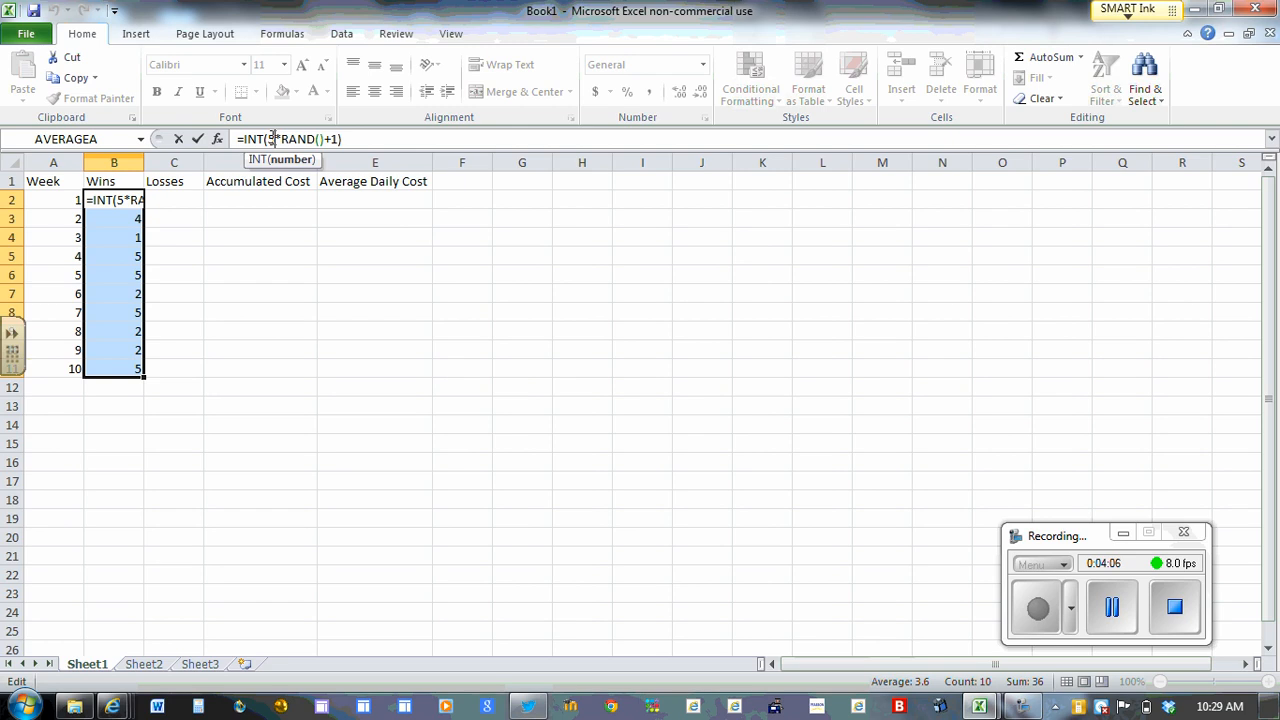
pyautogui.press('BackSpace')
pyautogui.write('6')
pyautogui.click(349, 139)
pyautogui.press('Return')
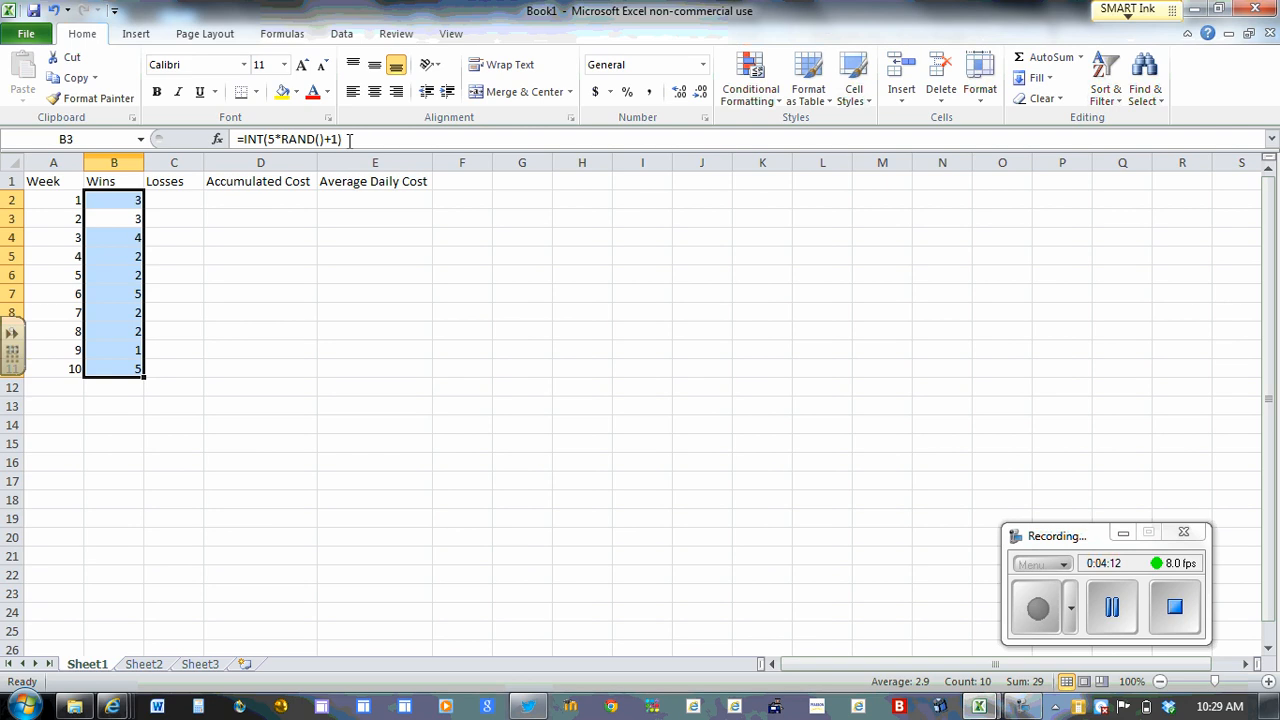
pyautogui.click(120, 201)
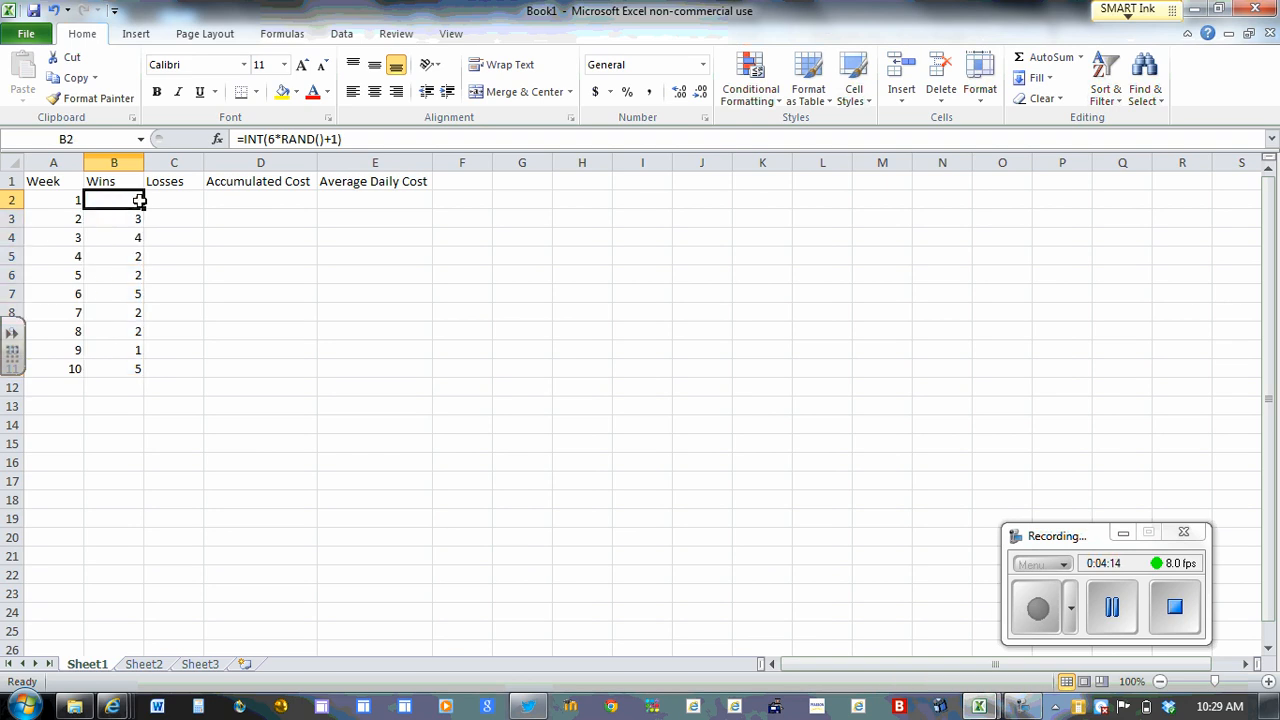
pyautogui.moveTo(140, 201); pyautogui.dragTo(150, 377)
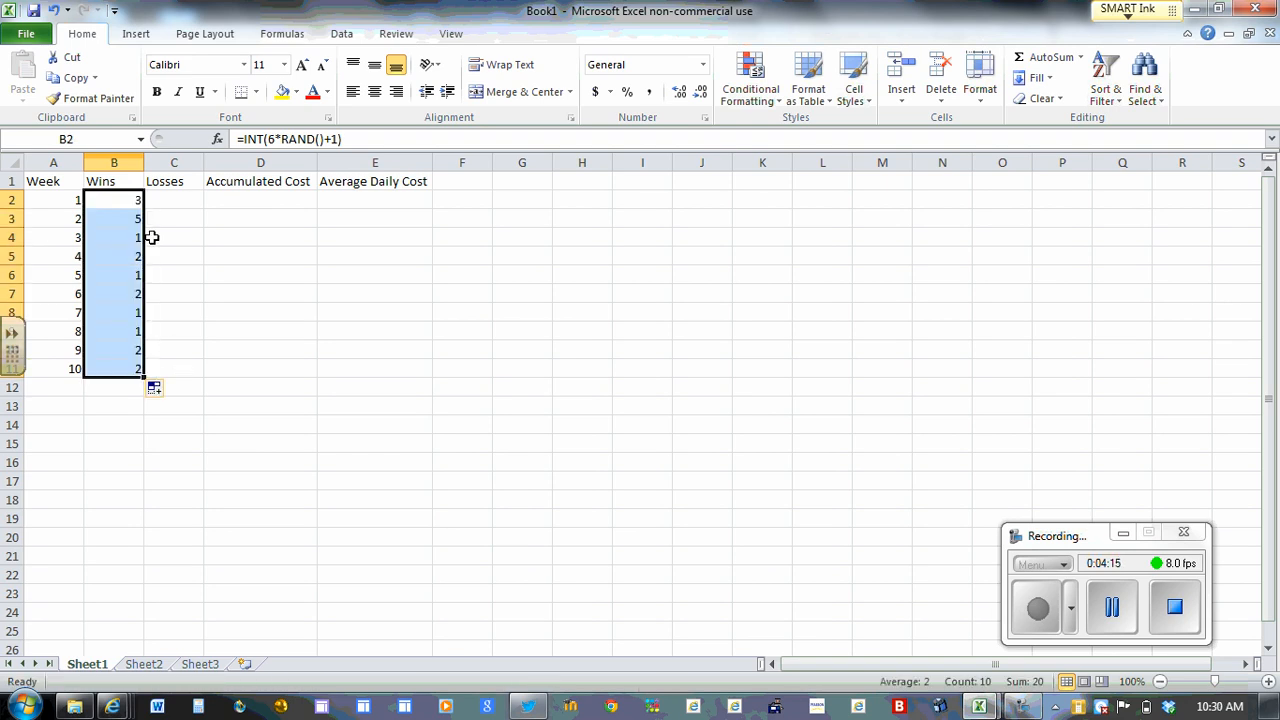
# Regenerate the Wins column repeatedly from B2 through B11 to examine the values the six-based formula gives
pyautogui.click(139, 200)
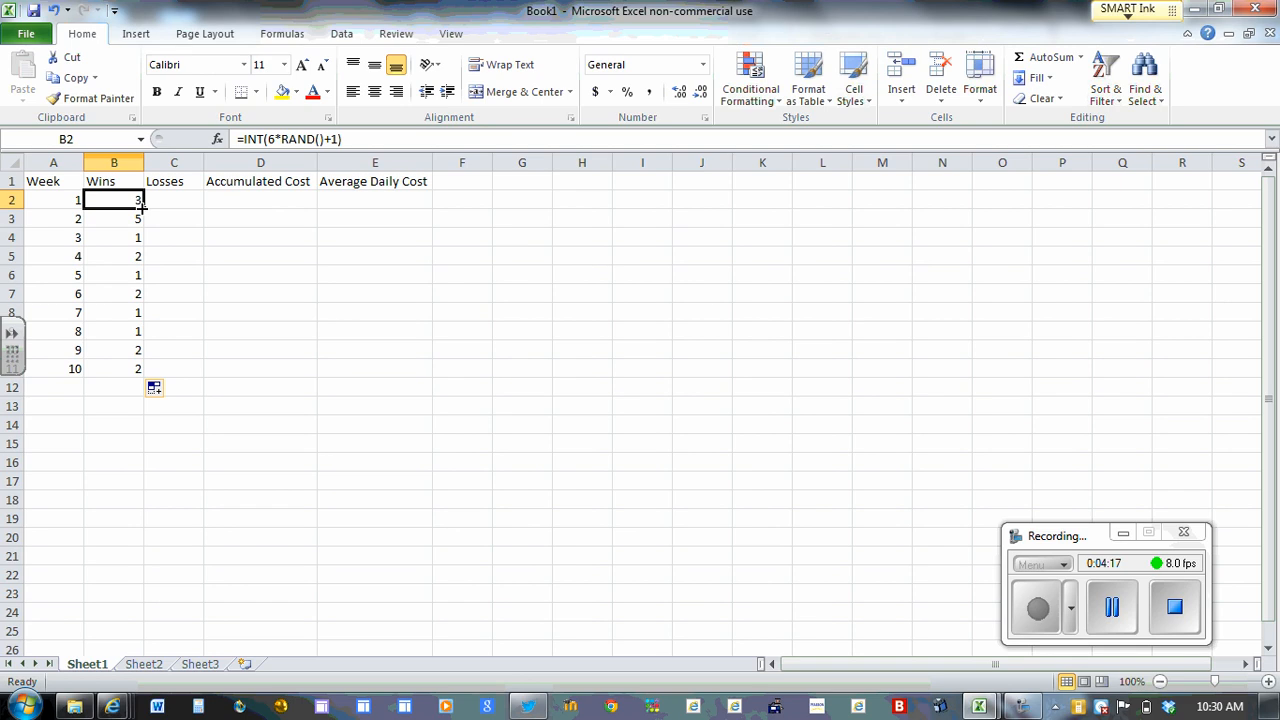
pyautogui.moveTo(141, 203); pyautogui.dragTo(140, 372)
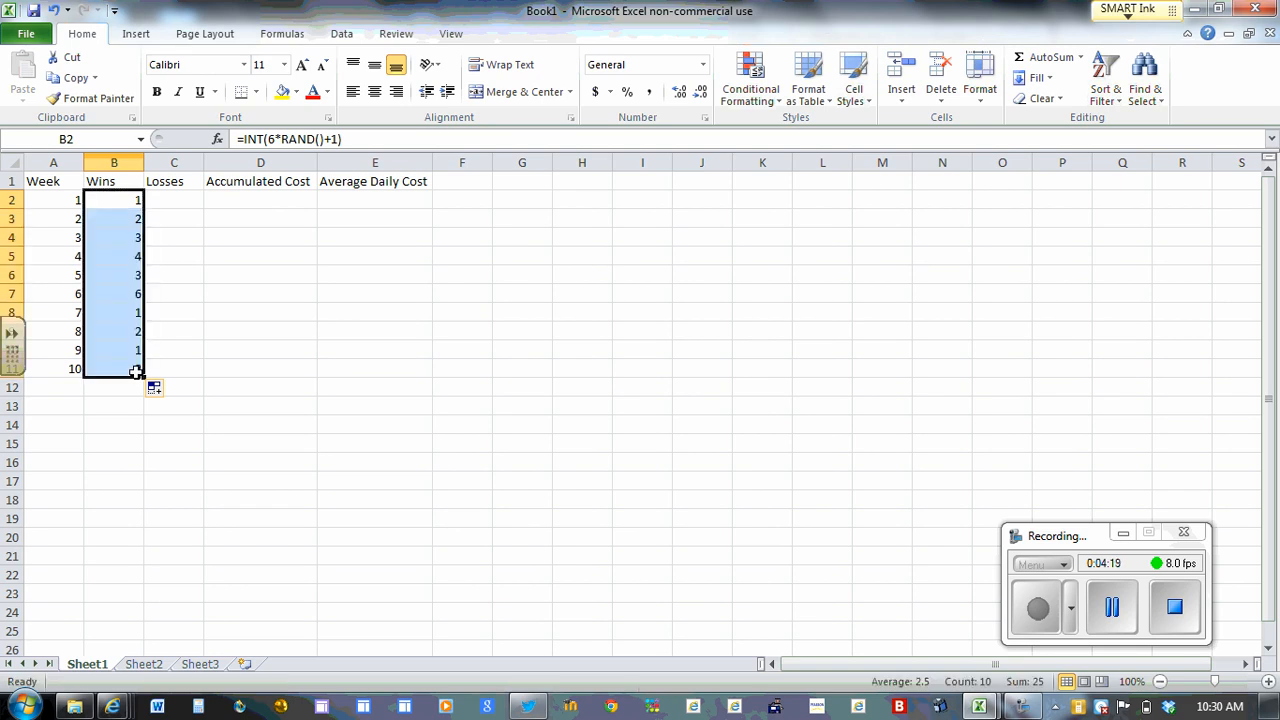
pyautogui.click(141, 202)
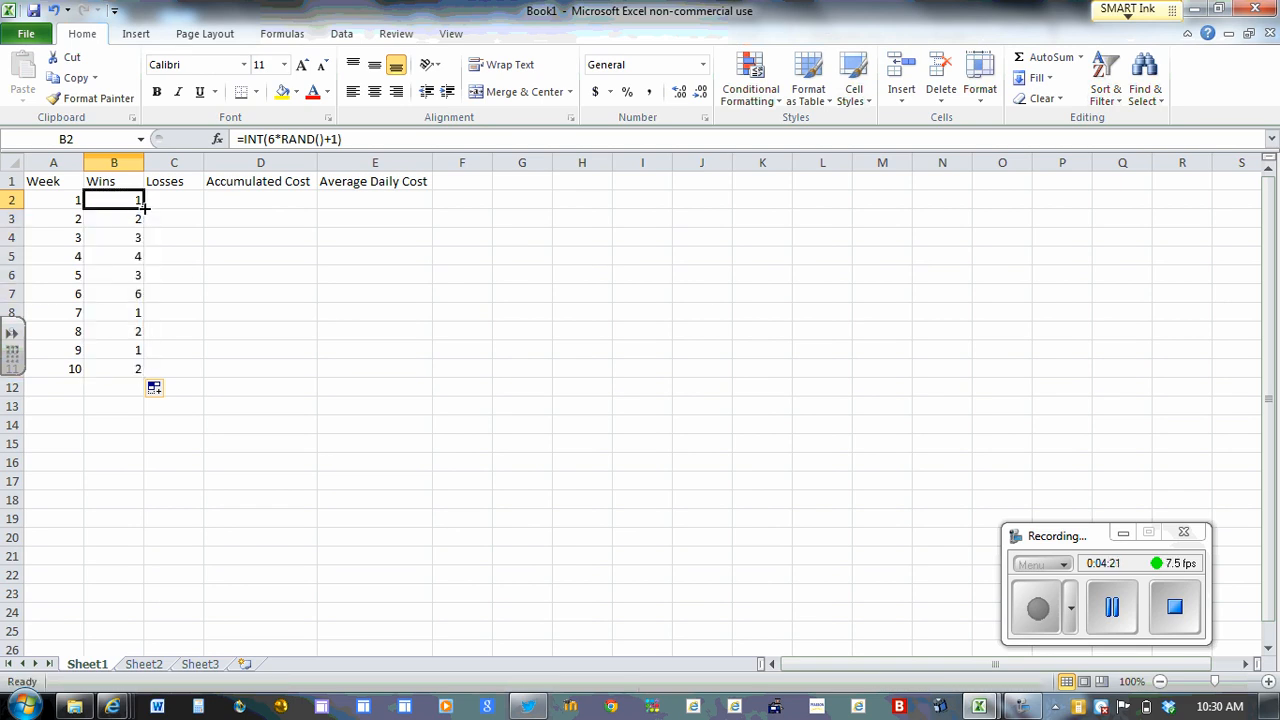
pyautogui.moveTo(144, 205); pyautogui.dragTo(142, 374)
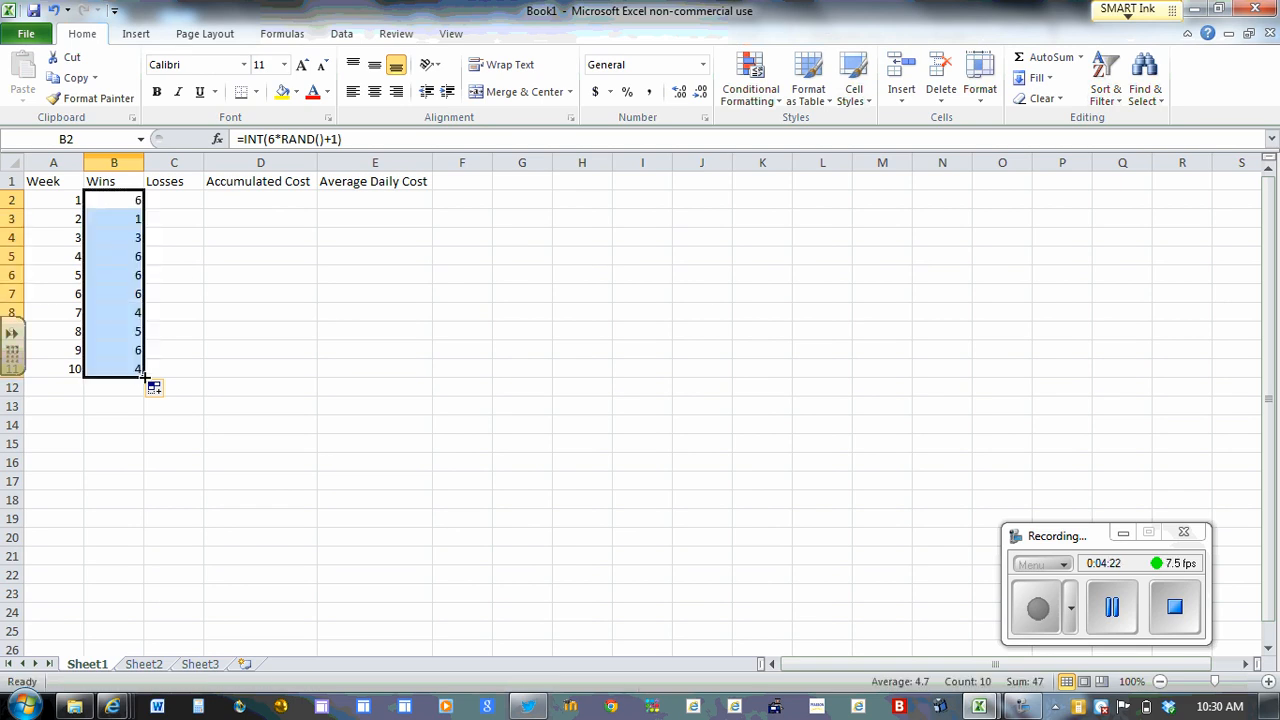
pyautogui.click(133, 201)
pyautogui.moveTo(144, 206); pyautogui.dragTo(146, 378)
pyautogui.click(137, 199)
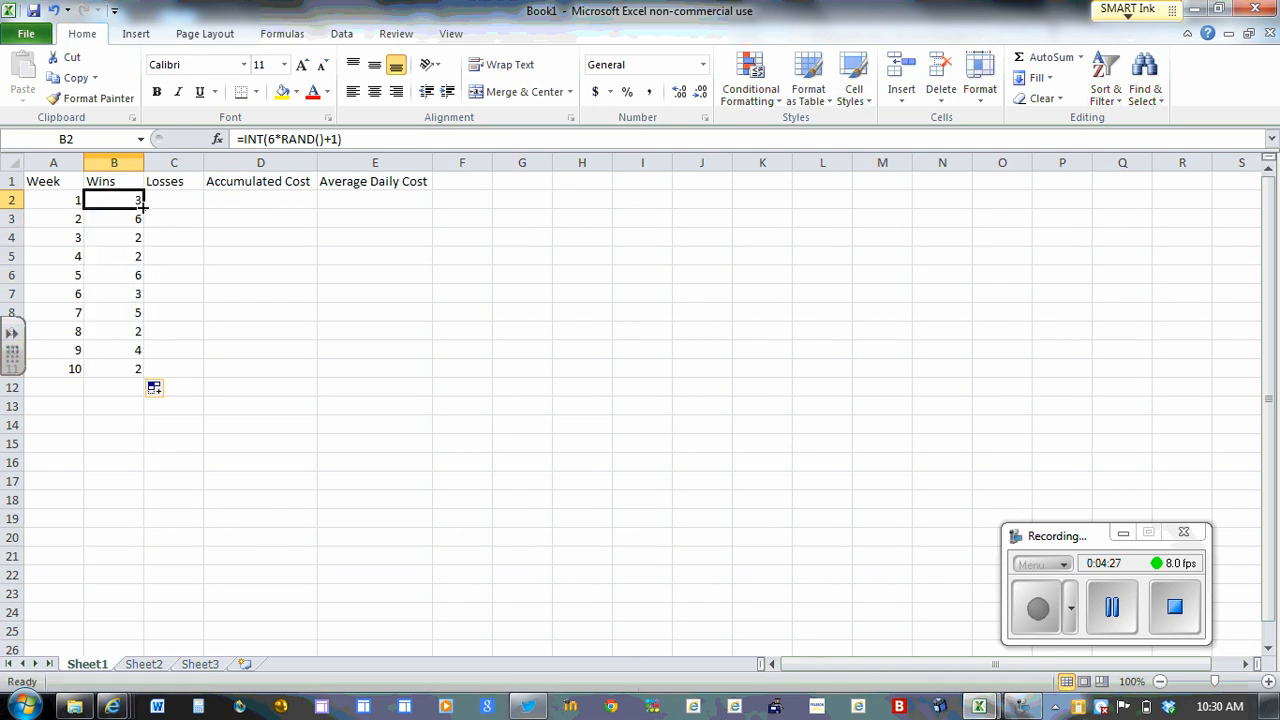
pyautogui.moveTo(144, 205); pyautogui.dragTo(146, 378)
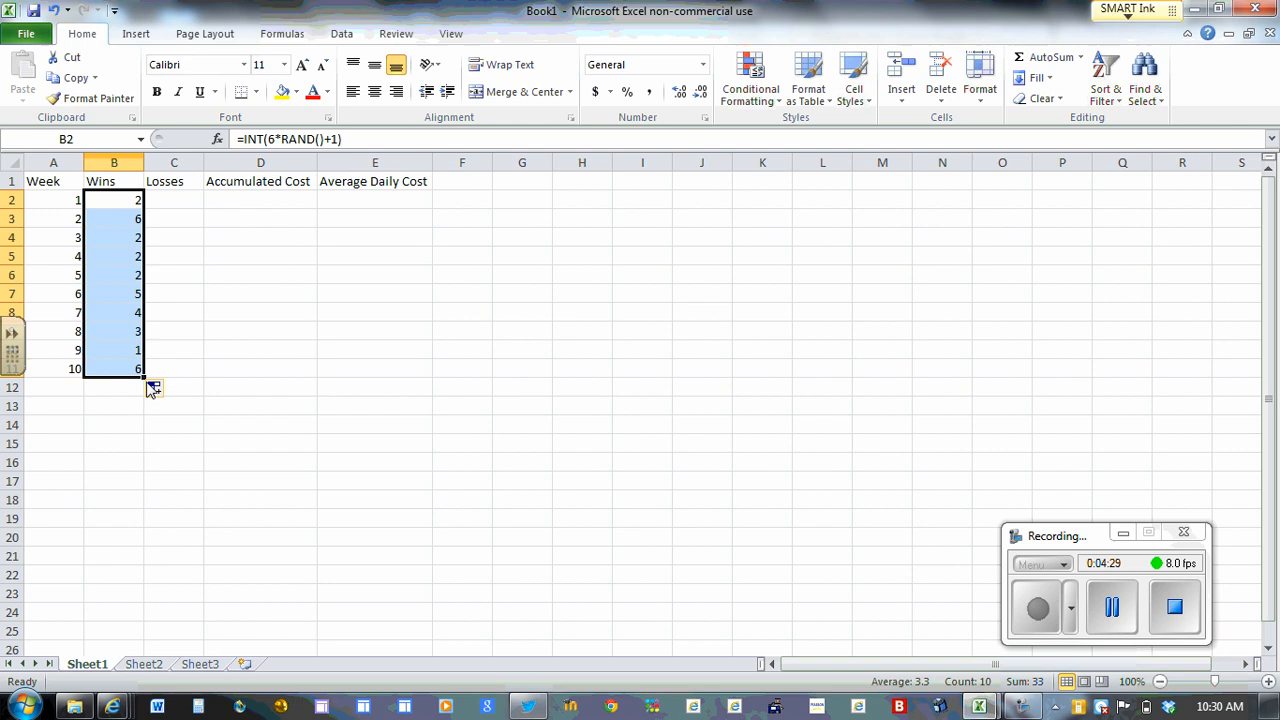
pyautogui.click(128, 199)
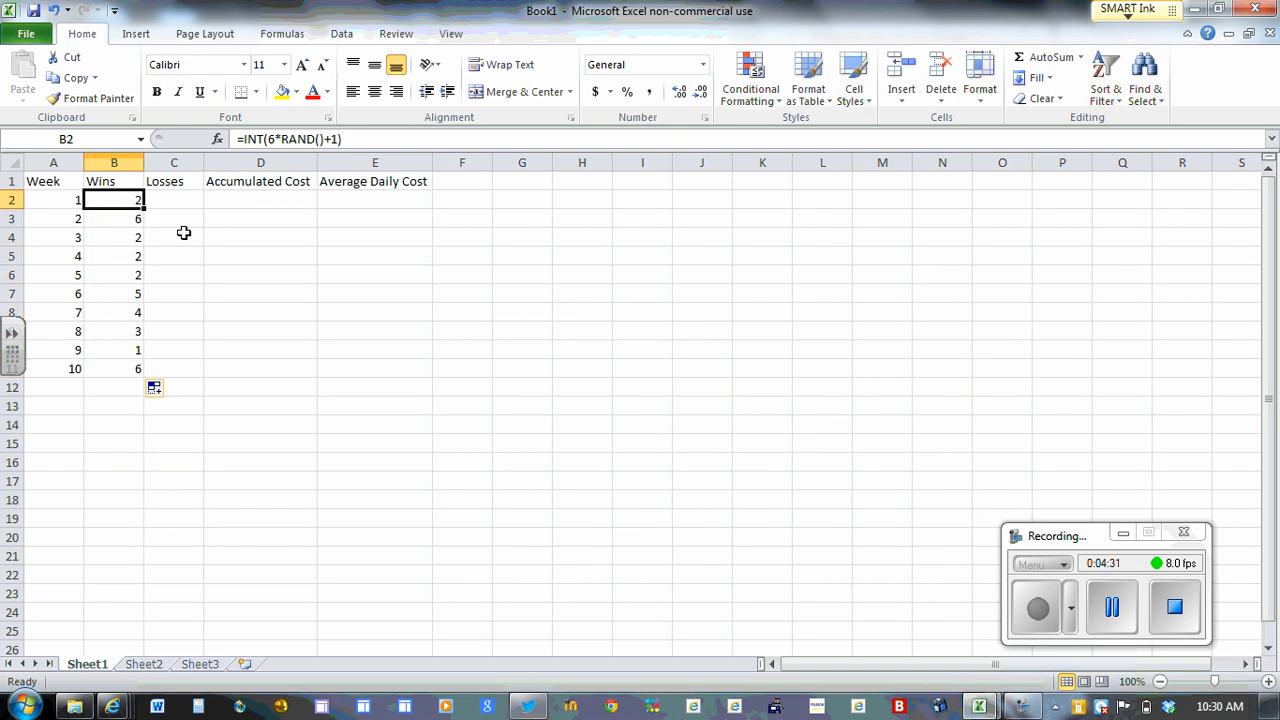
# Remove the +1 from the week 2 wins formula in B3 so it reads =INT(6*RAND())
pyautogui.click(131, 219)
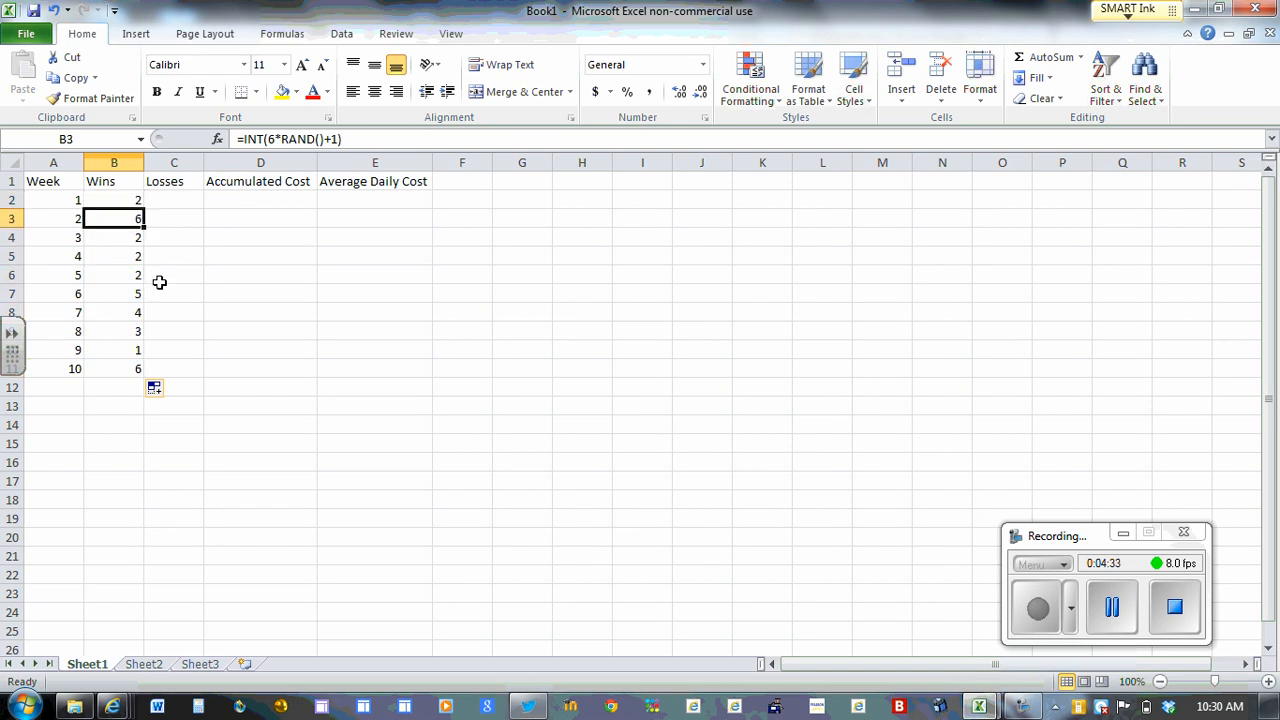
pyautogui.click(337, 140)
pyautogui.press('BackSpace')
pyautogui.press('BackSpace')
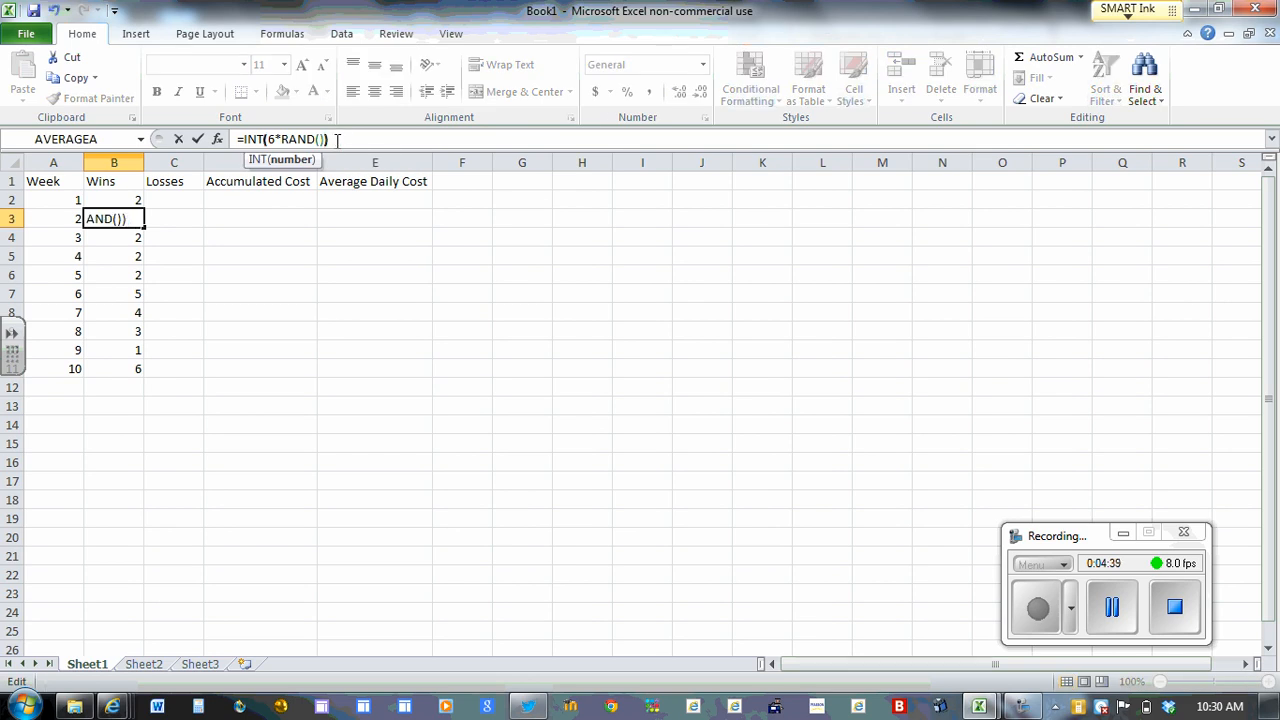
pyautogui.press('Right')
pyautogui.press('Return')
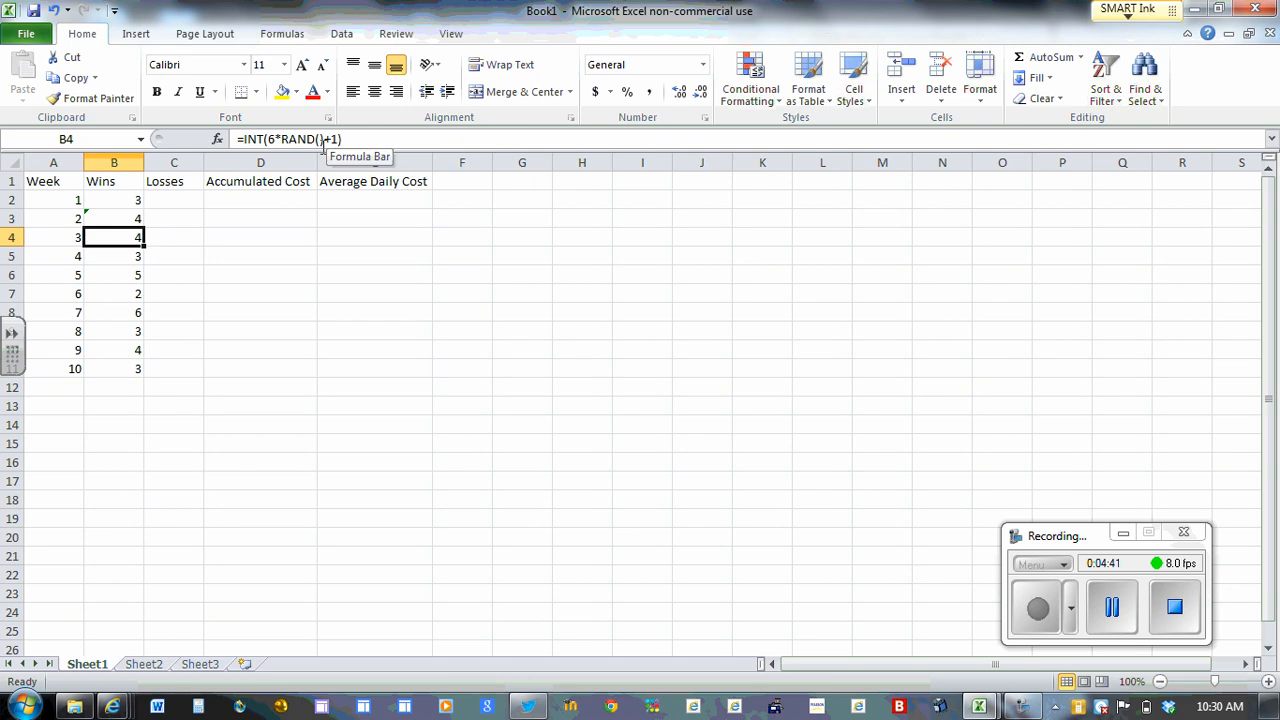
# Copy the B3 formula =INT(6*RAND()) up into B2 and fill it down through B11
pyautogui.click(122, 220)
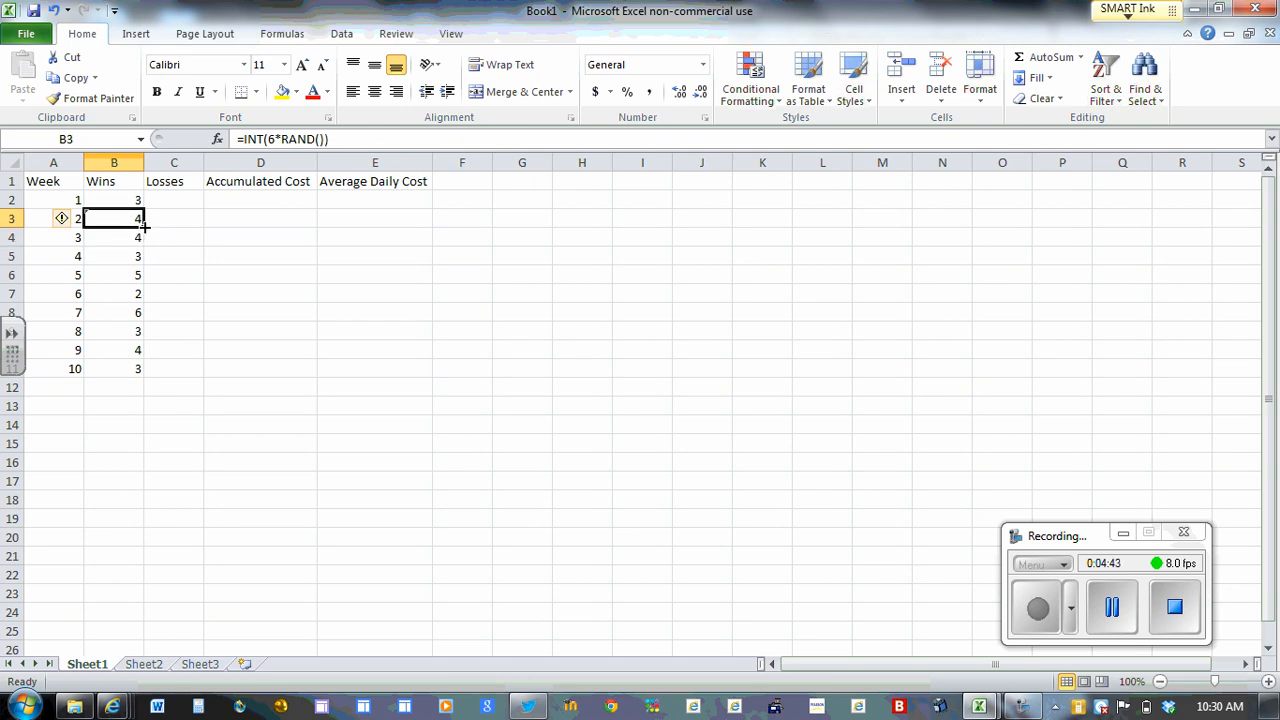
pyautogui.moveTo(145, 227); pyautogui.dragTo(143, 200)
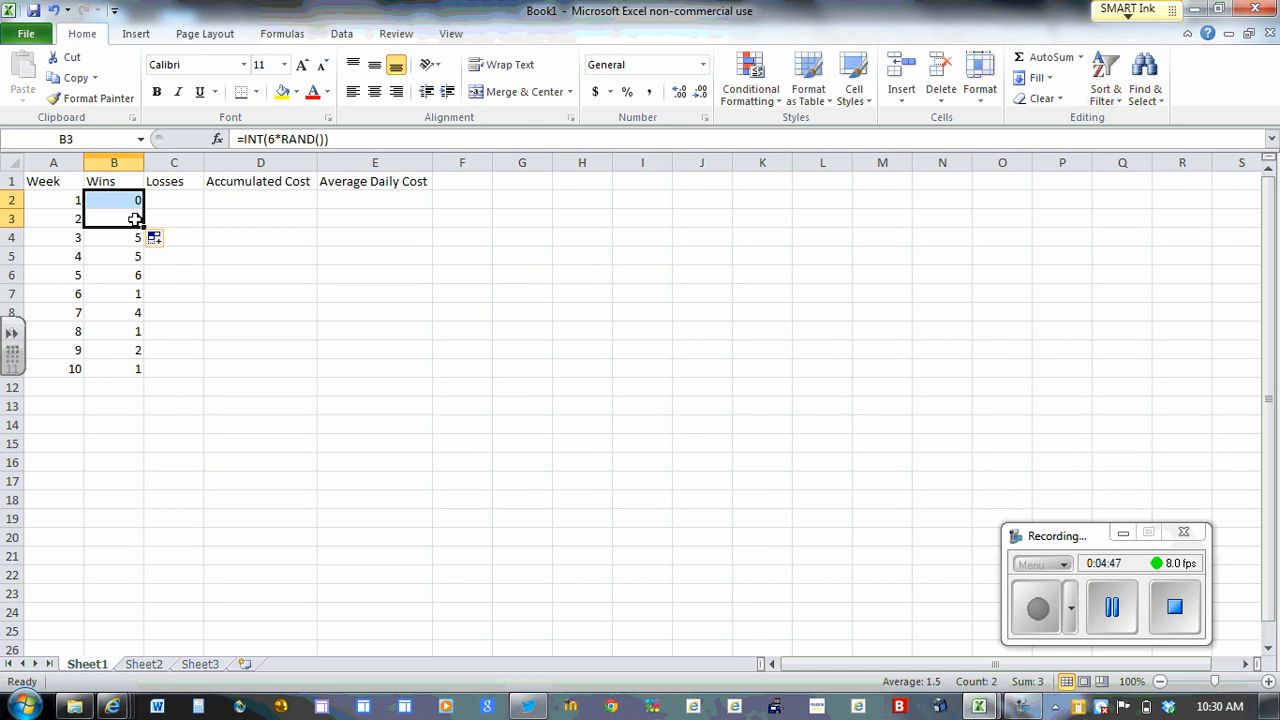
pyautogui.click(138, 203)
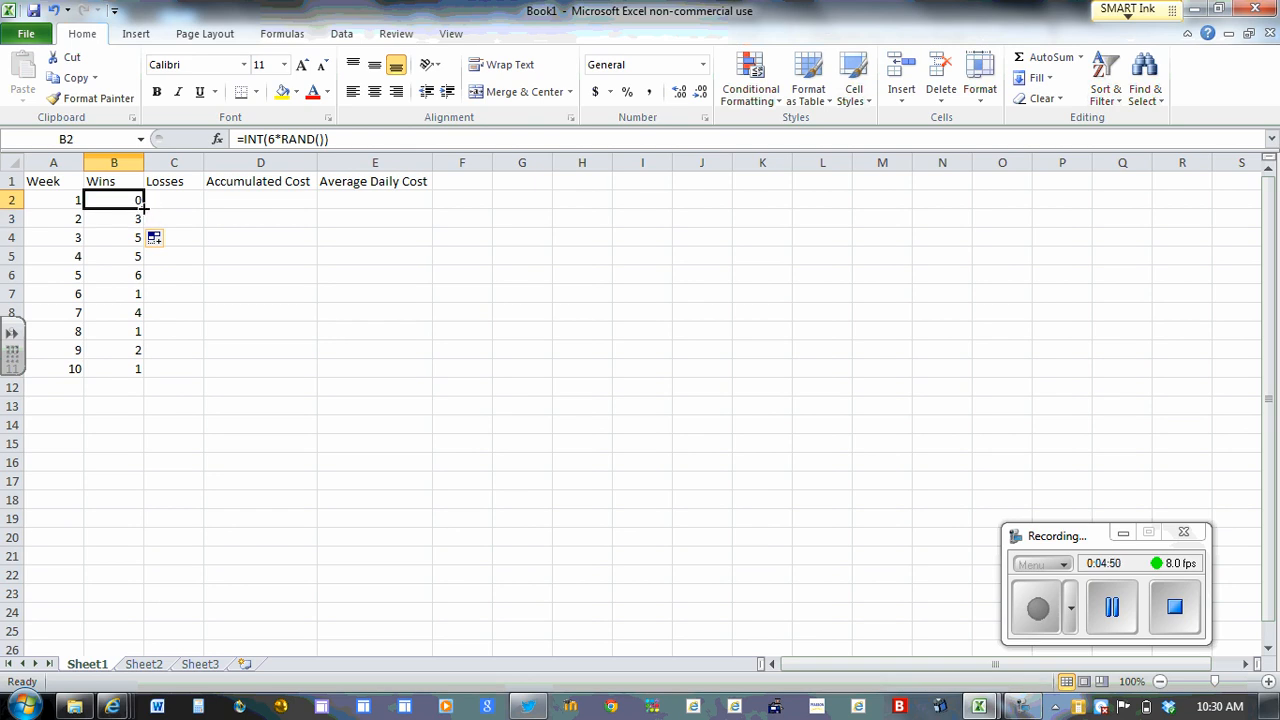
pyautogui.moveTo(143, 207); pyautogui.dragTo(139, 380)
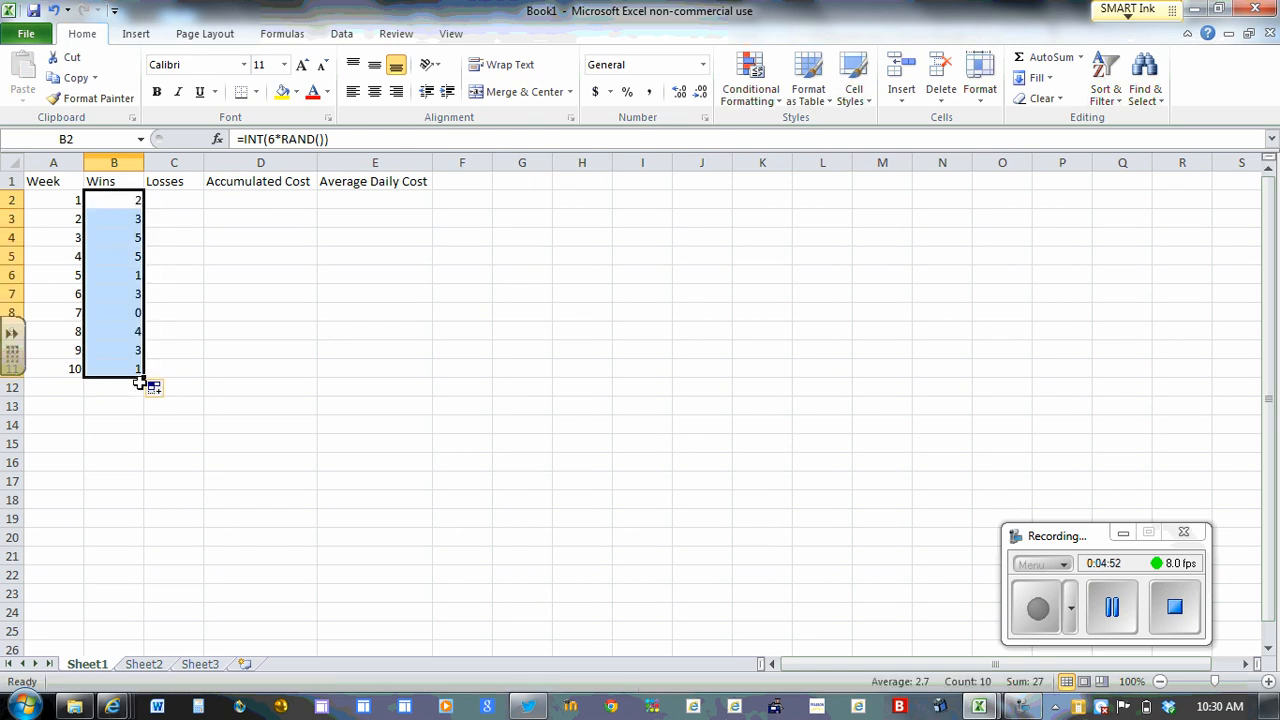
# Refill the B2 wins formula through B11 twice more to check the range of the new random values
pyautogui.click(137, 199)
pyautogui.moveTo(143, 208); pyautogui.dragTo(143, 377)
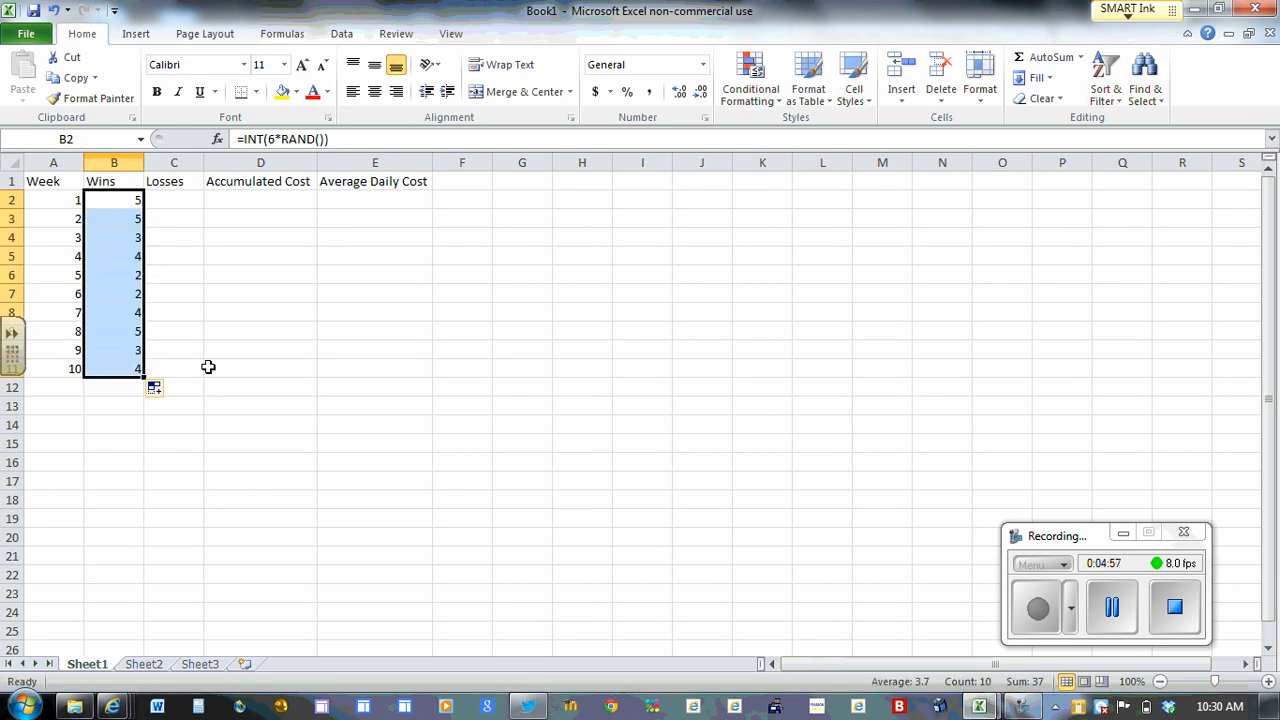
pyautogui.click(122, 200)
pyautogui.moveTo(143, 208); pyautogui.dragTo(146, 378)
# Enter the losses formula =5-B2 in C2 and fill it down the Losses column through C11
pyautogui.click(175, 199)
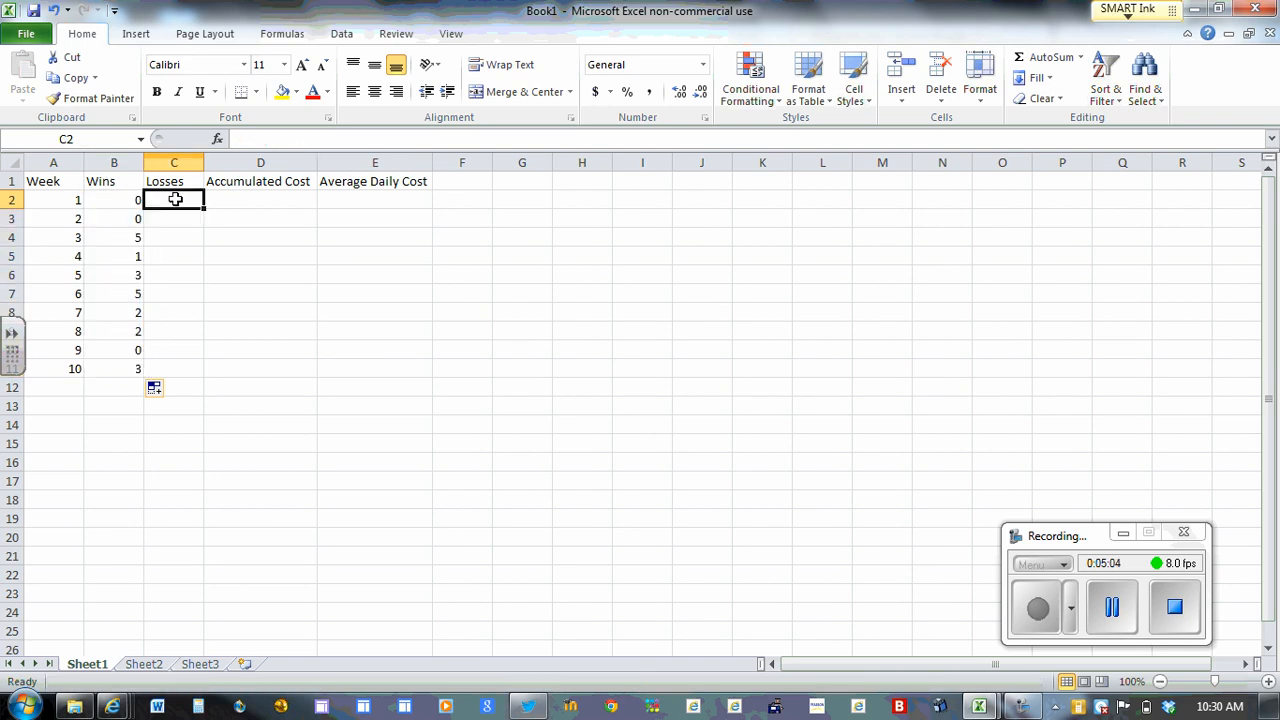
pyautogui.write('=')
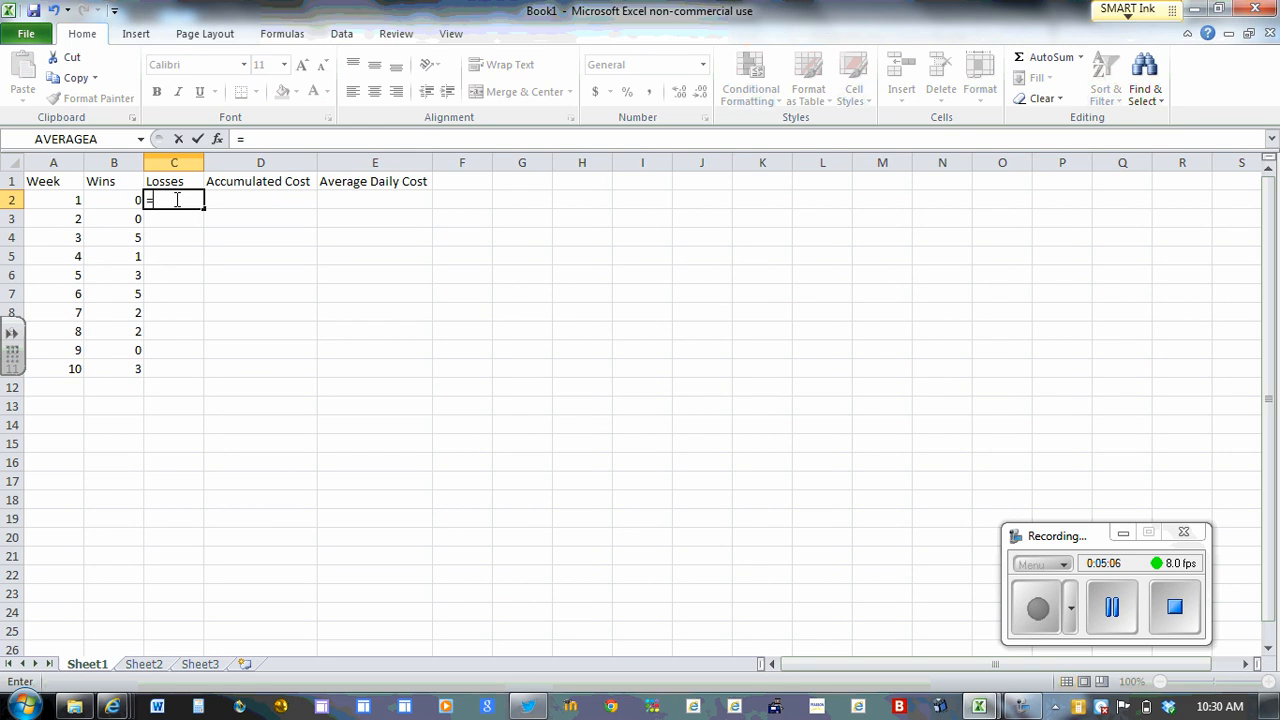
pyautogui.write('5-')
pyautogui.click(112, 203)
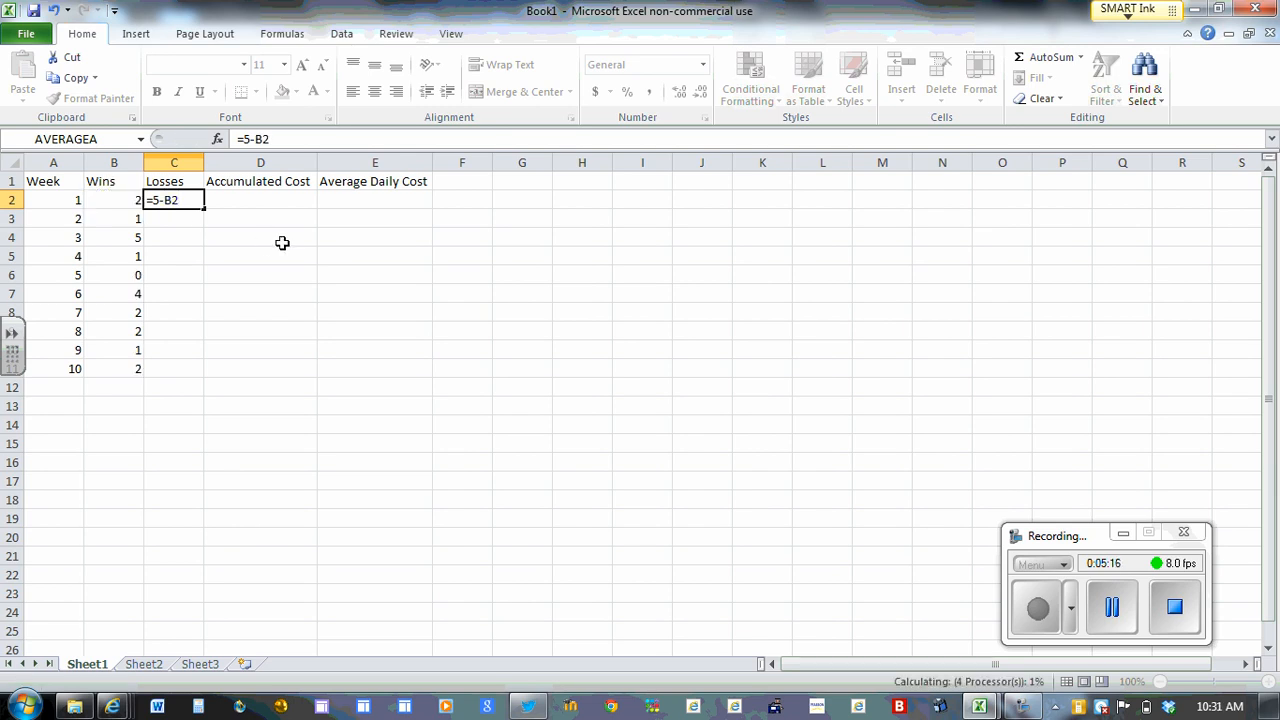
pyautogui.press('Return')
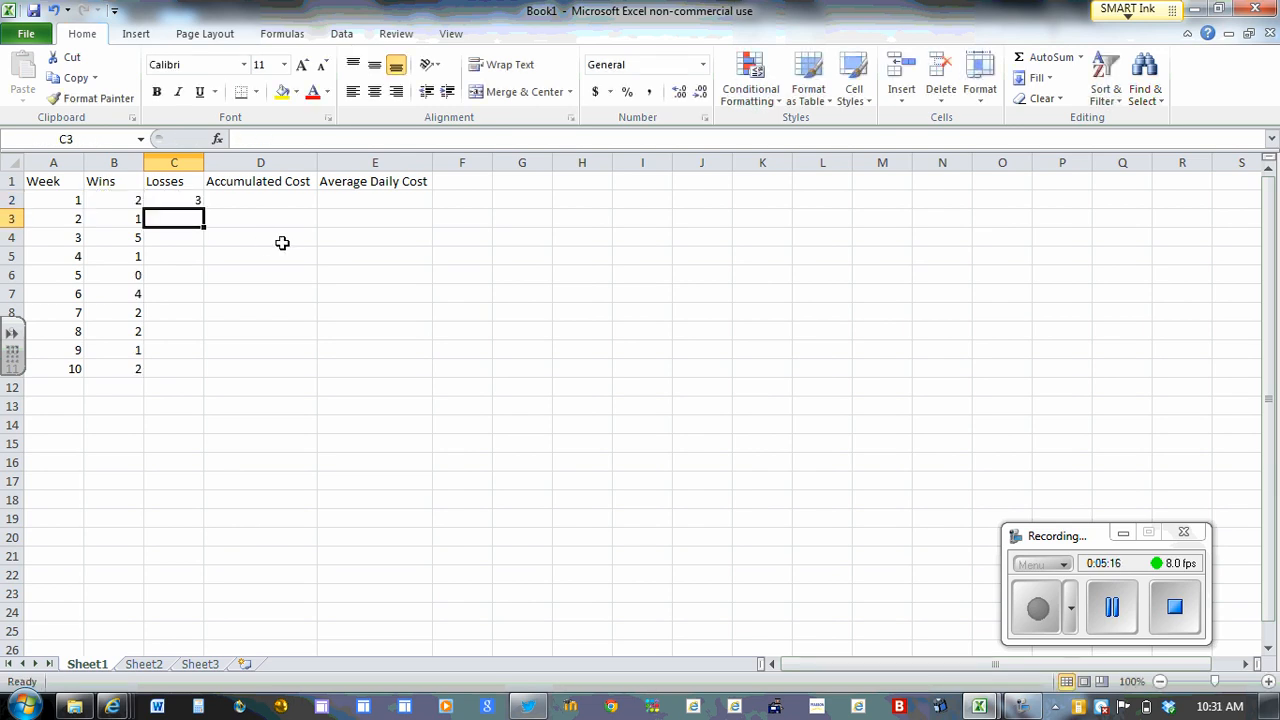
pyautogui.click(199, 203)
pyautogui.moveTo(203, 207); pyautogui.dragTo(201, 384)
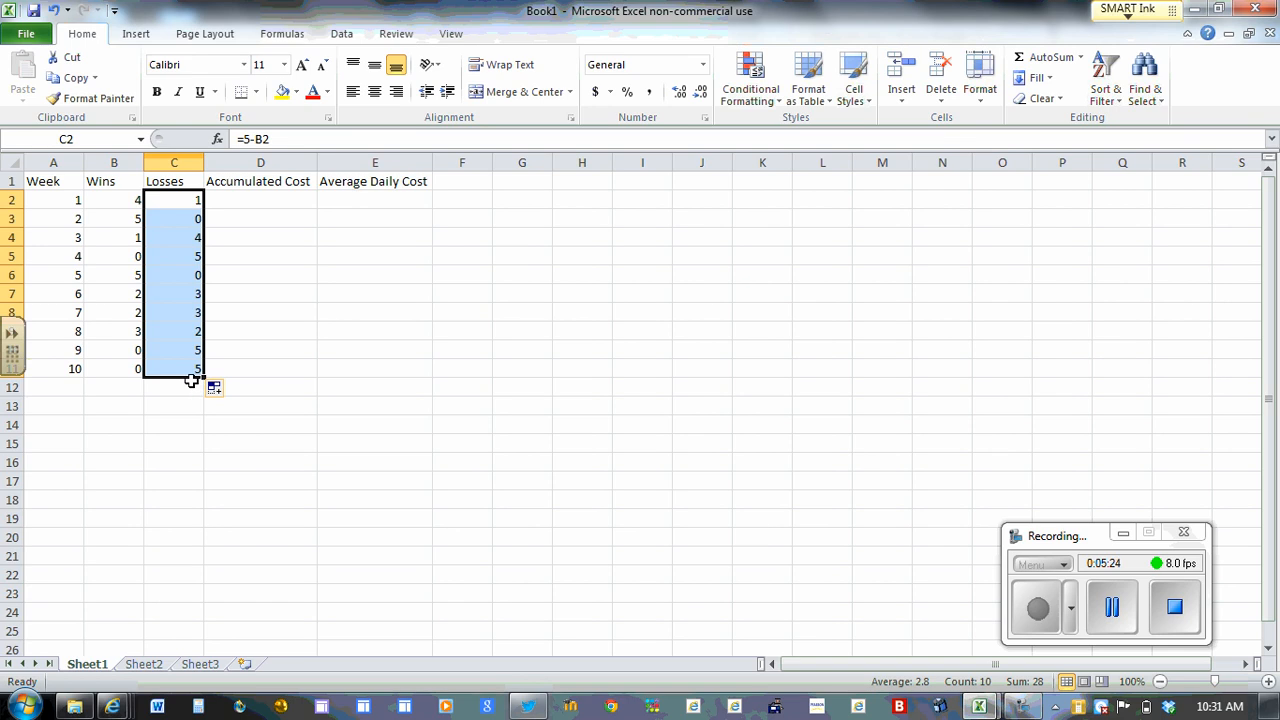
# Check the Wins cells B3 through B8 one by one against the losses beside them
pyautogui.click(123, 219)
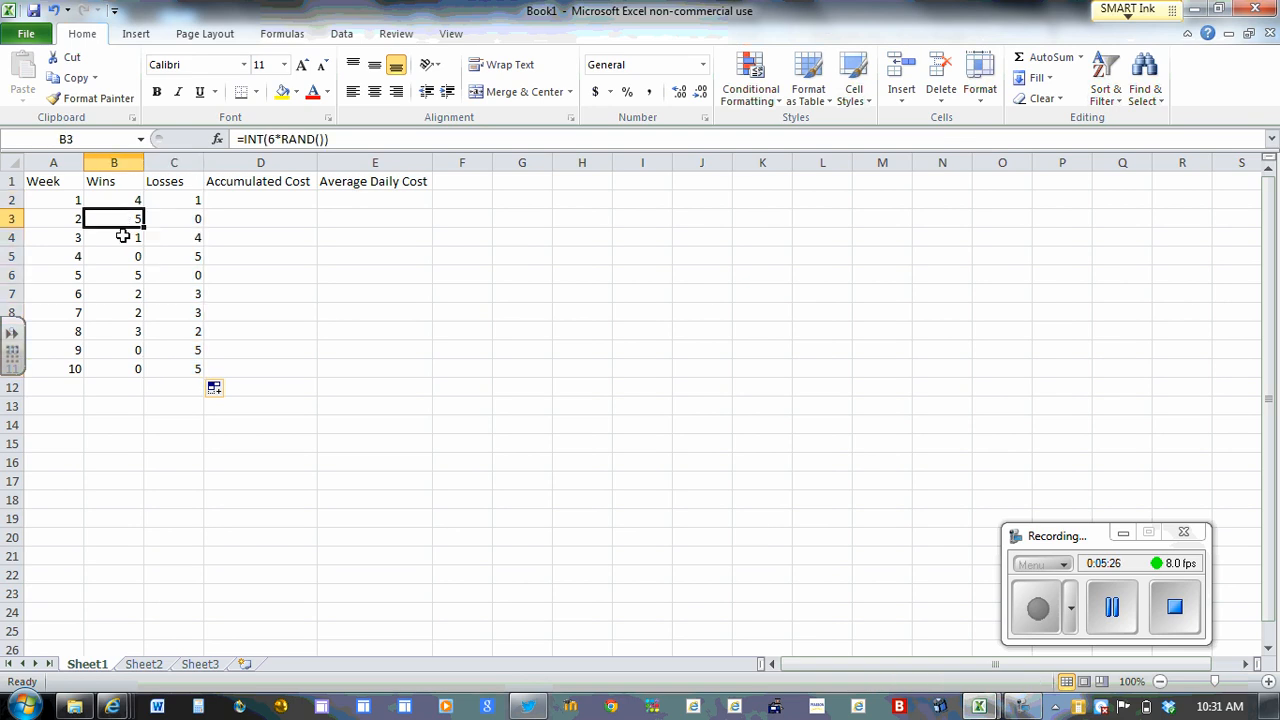
pyautogui.click(123, 237)
pyautogui.click(123, 256)
pyautogui.click(123, 275)
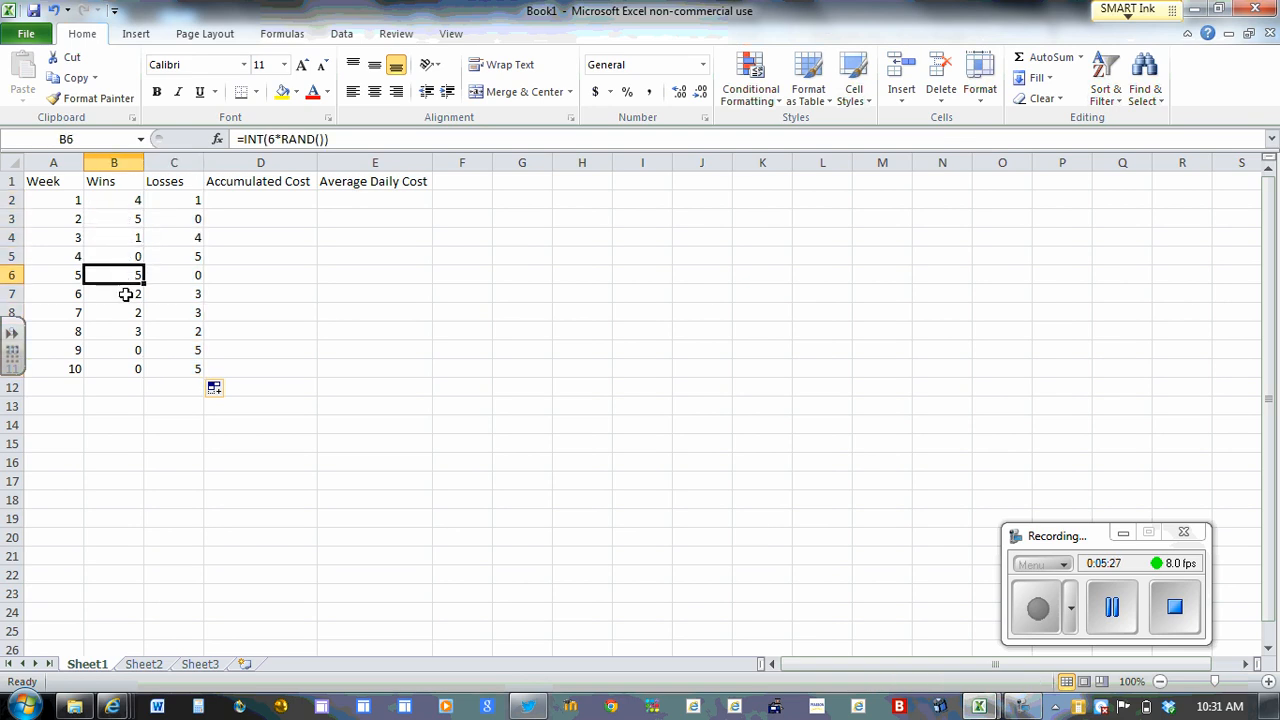
pyautogui.click(124, 294)
pyautogui.click(124, 313)
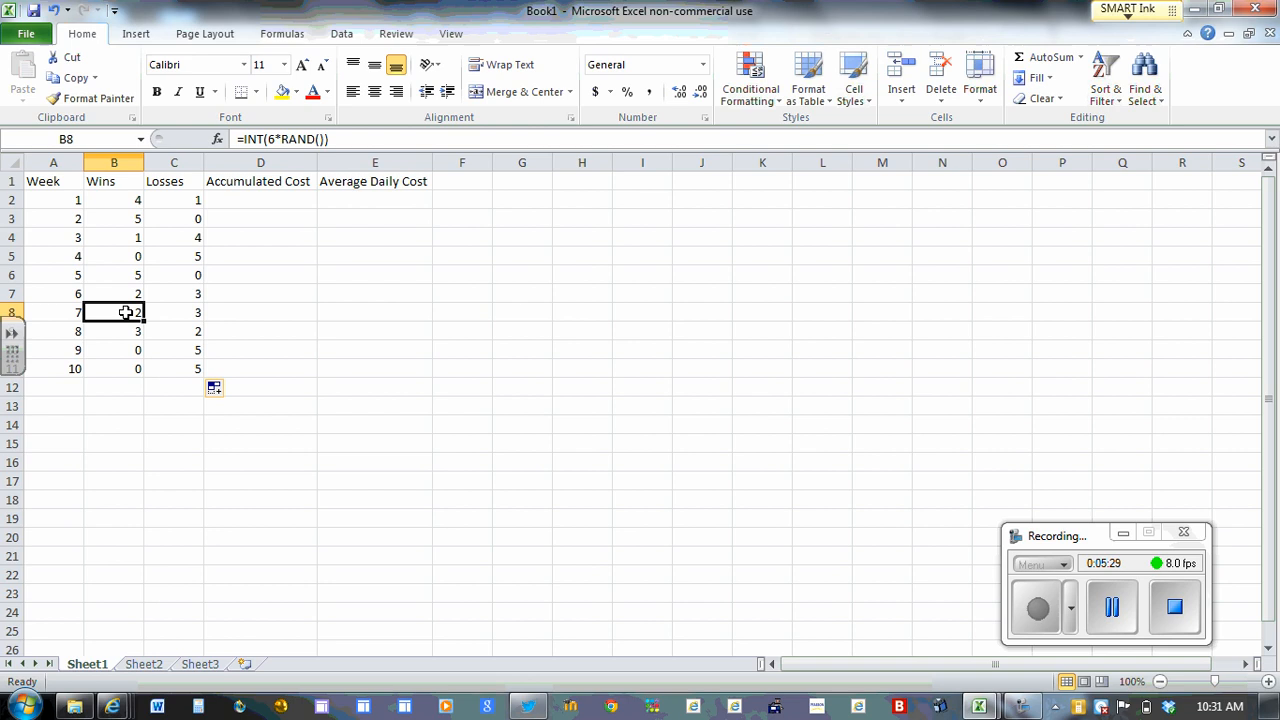
# Enter the formula =2*C2 in D2 for the first week's accumulated cost
pyautogui.click(295, 200)
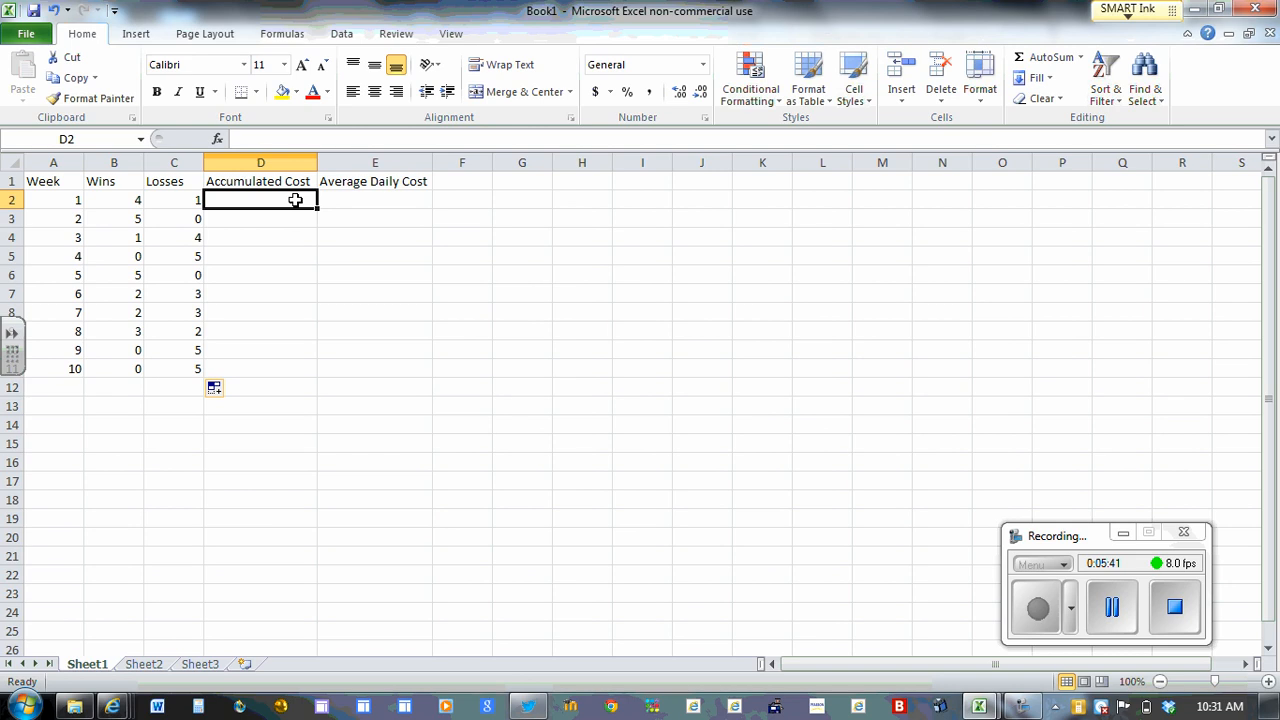
pyautogui.write('=')
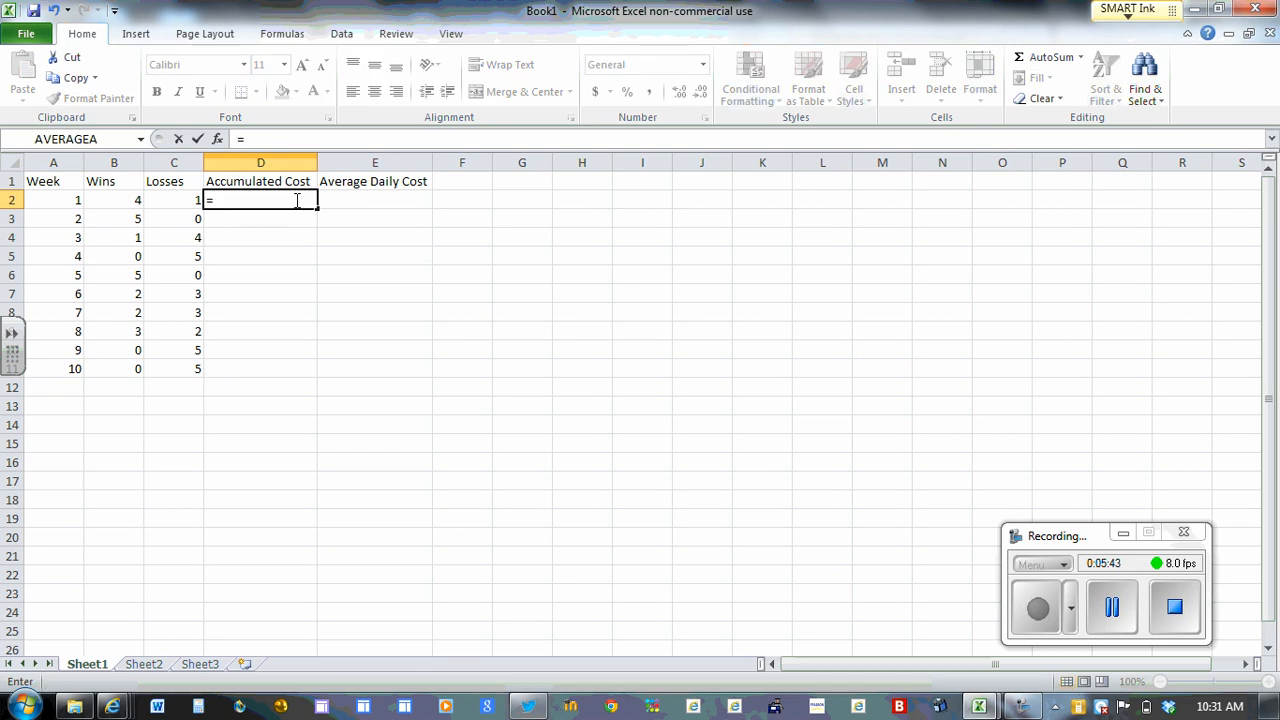
pyautogui.write('2*')
pyautogui.click(179, 202)
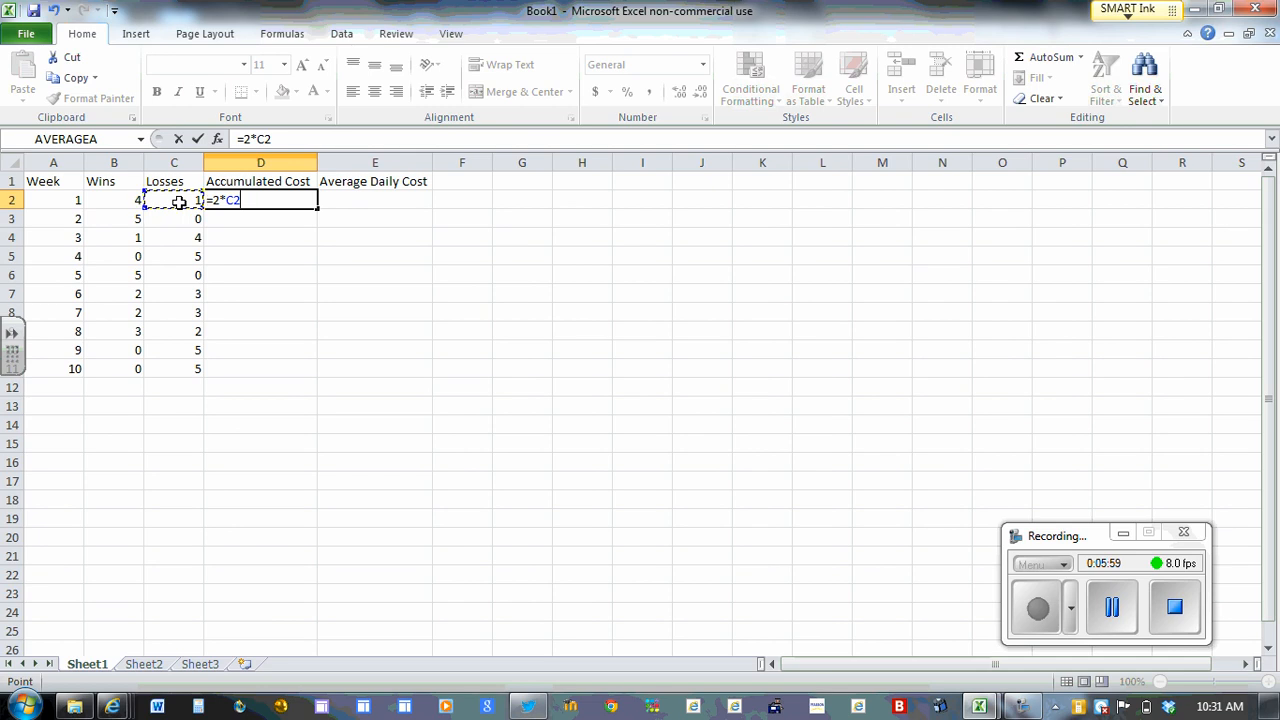
pyautogui.press('Return')
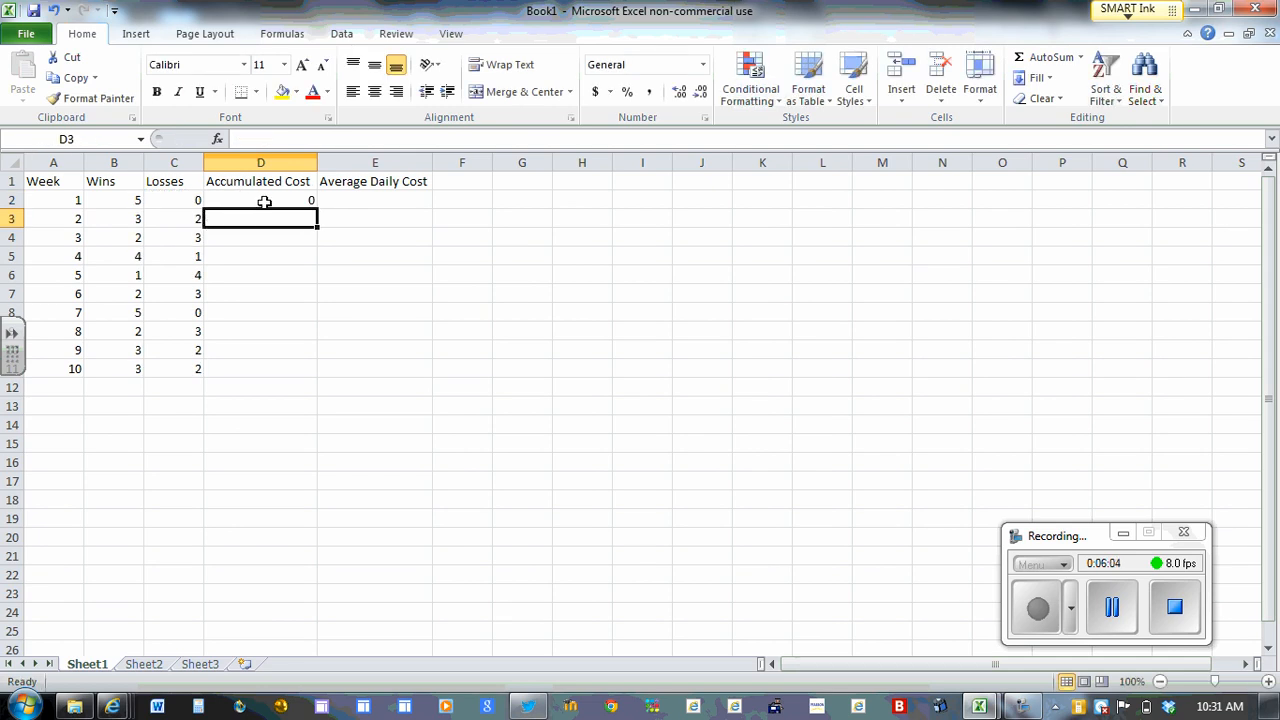
# Fill the D2 cost formula down the Accumulated Cost column through D11 and check the copied formulas in D3 and D5
pyautogui.click(184, 201)
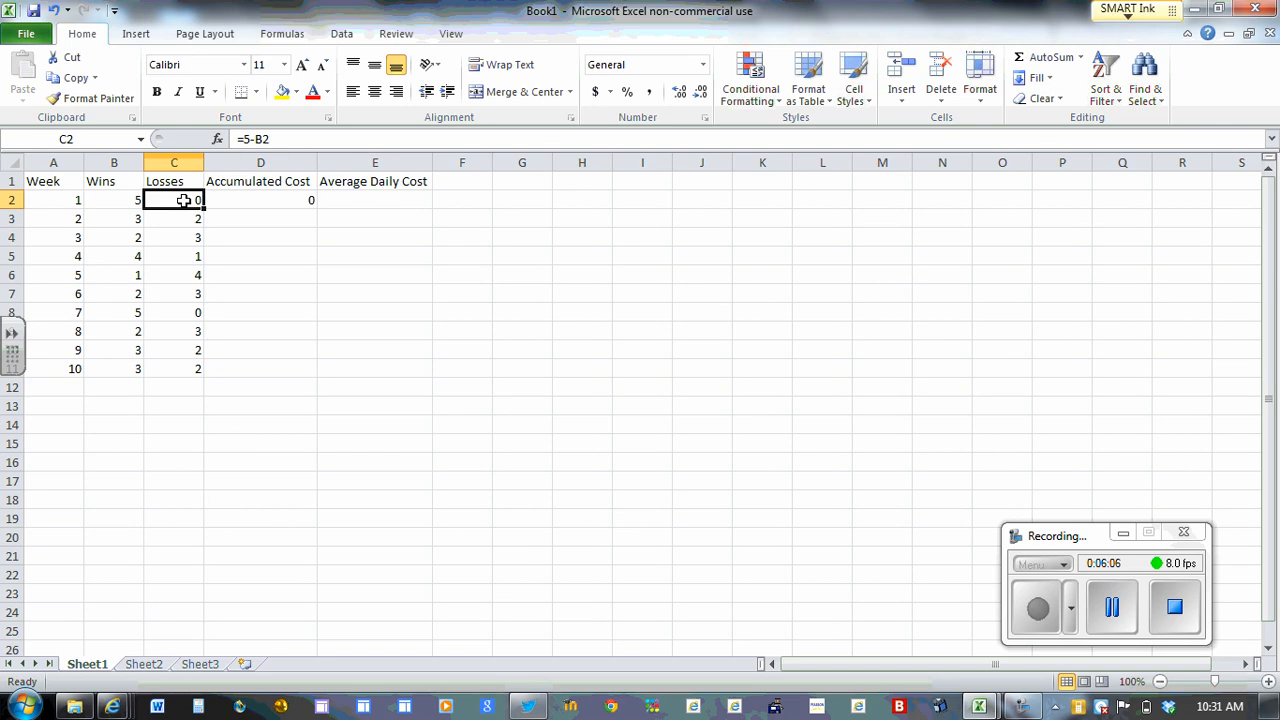
pyautogui.click(265, 201)
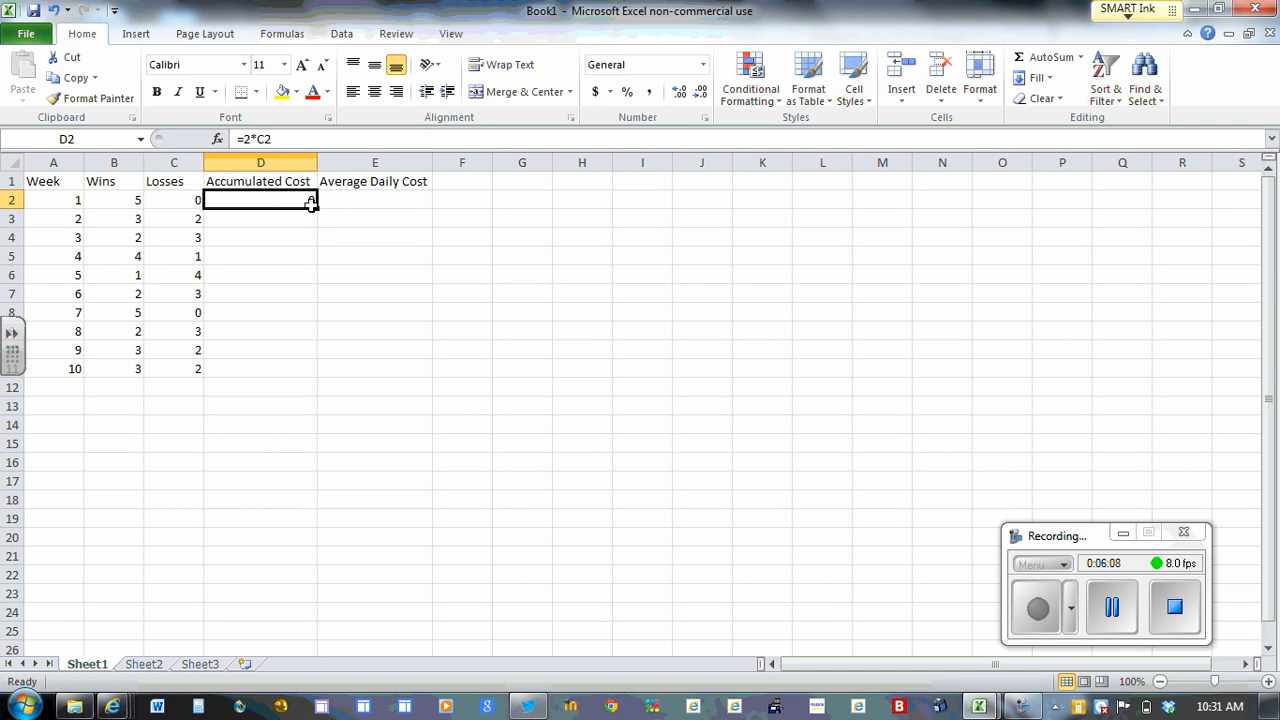
pyautogui.moveTo(317, 208); pyautogui.dragTo(307, 370)
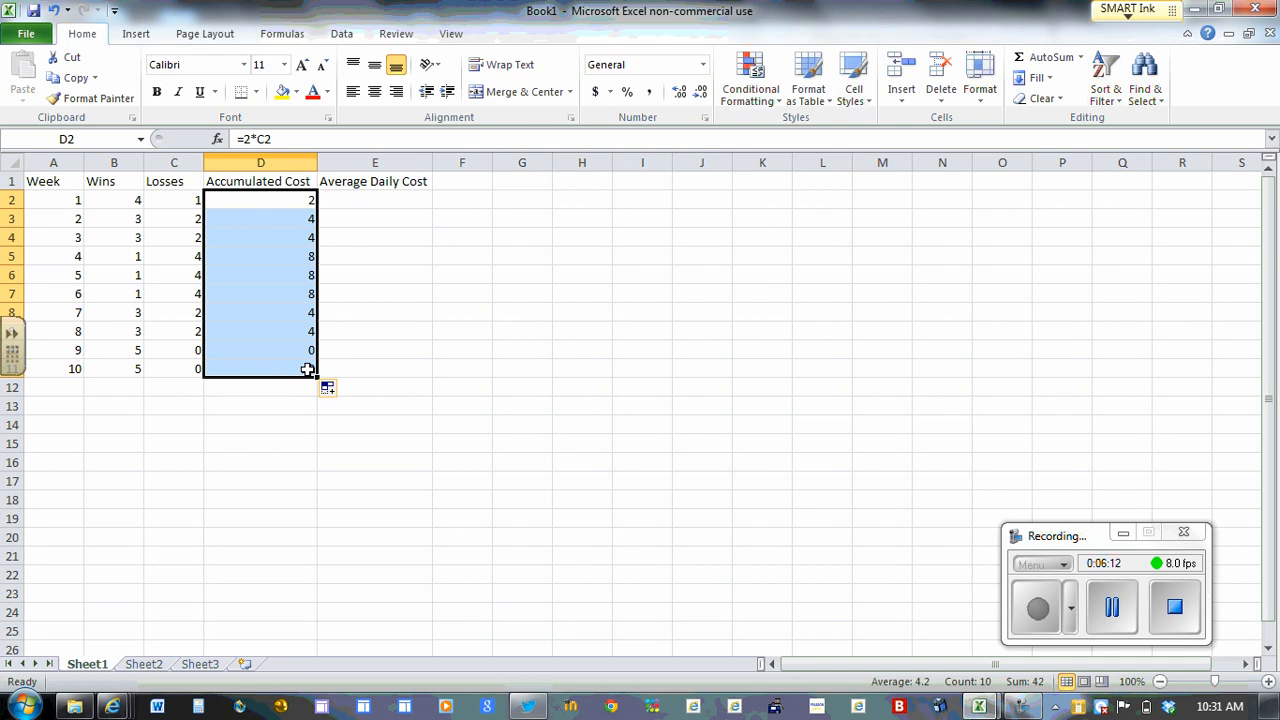
pyautogui.click(300, 218)
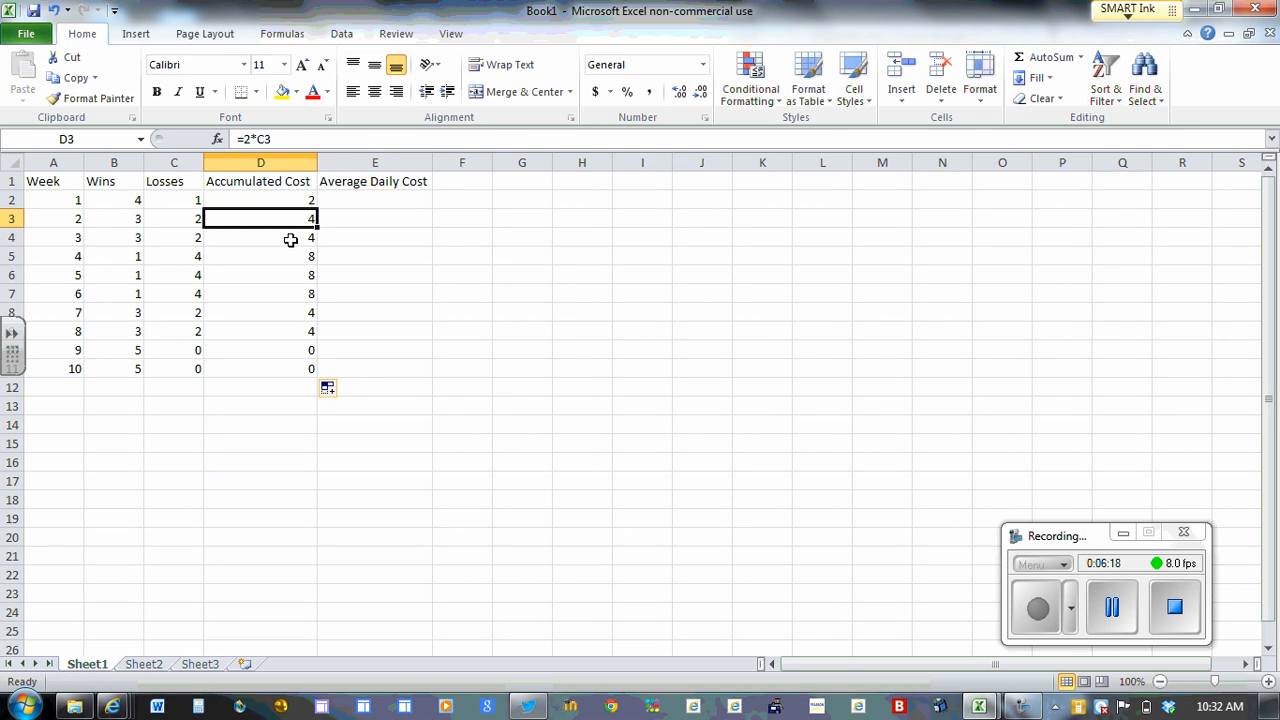
pyautogui.click(296, 258)
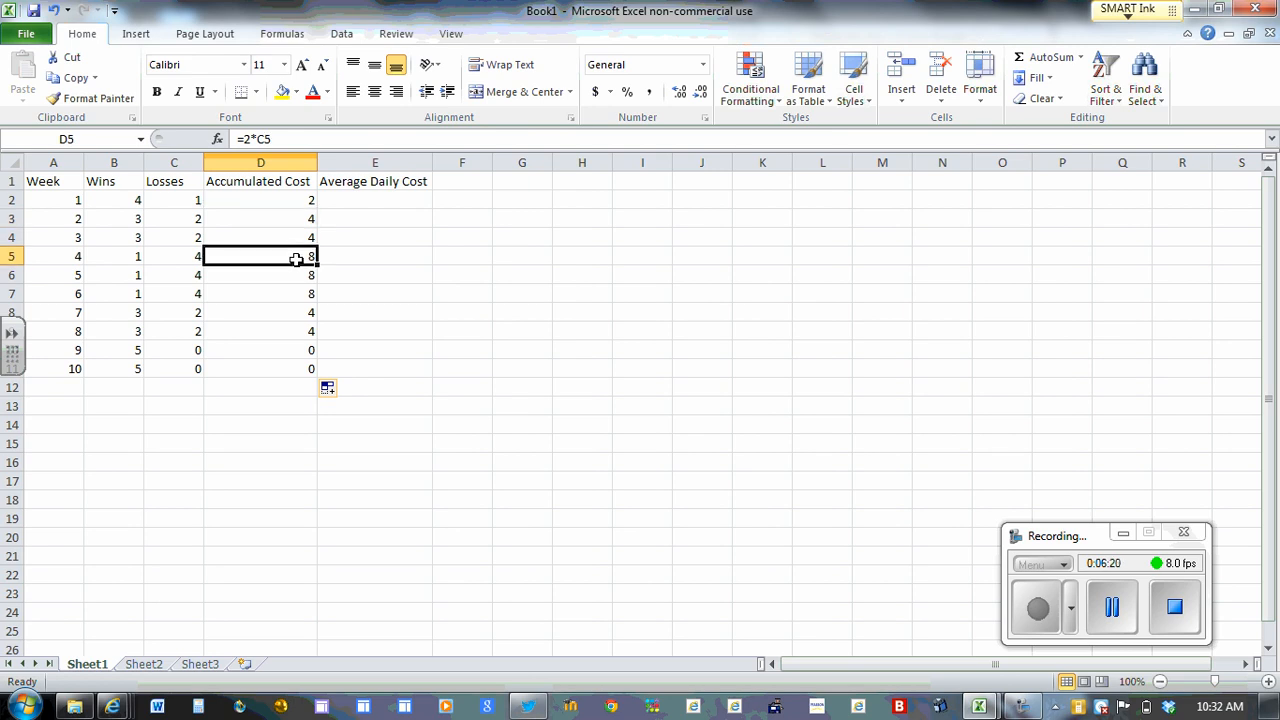
pyautogui.click(301, 137)
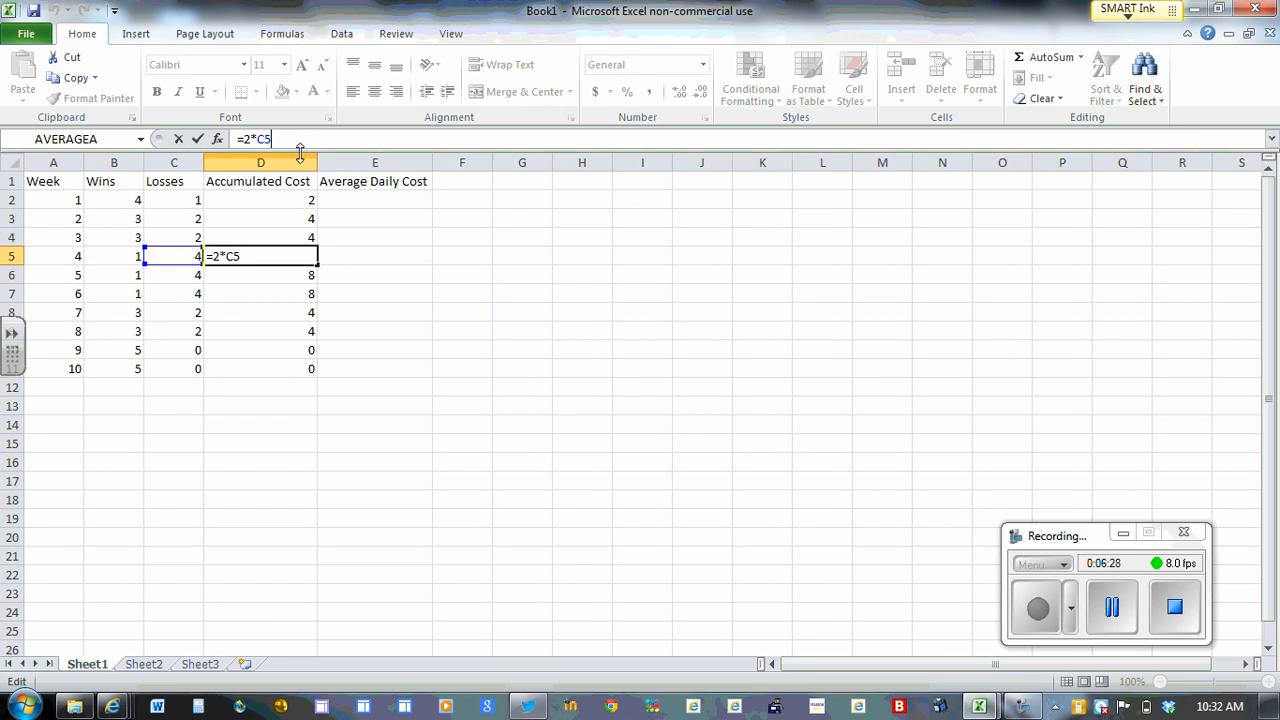
pyautogui.click(292, 220)
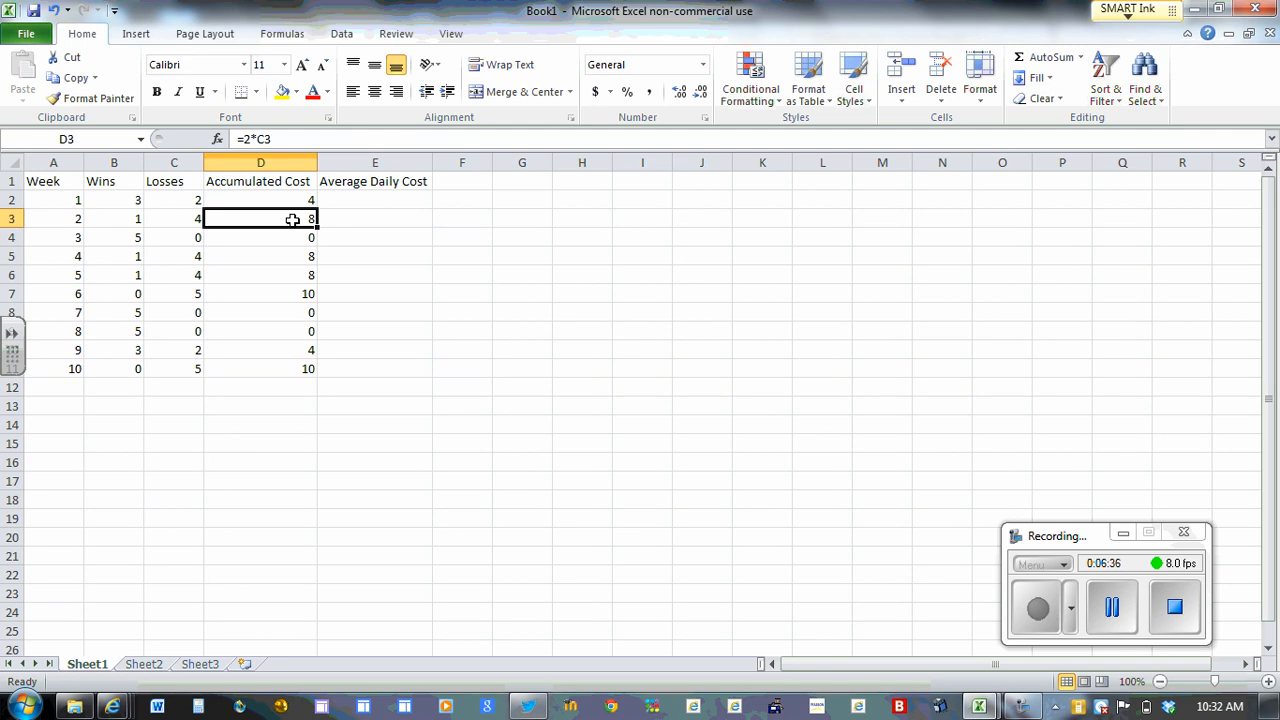
# Insert a blank column between the Losses and Accumulated Cost columns
pyautogui.click(238, 160)
pyautogui.rightClick(238, 158)
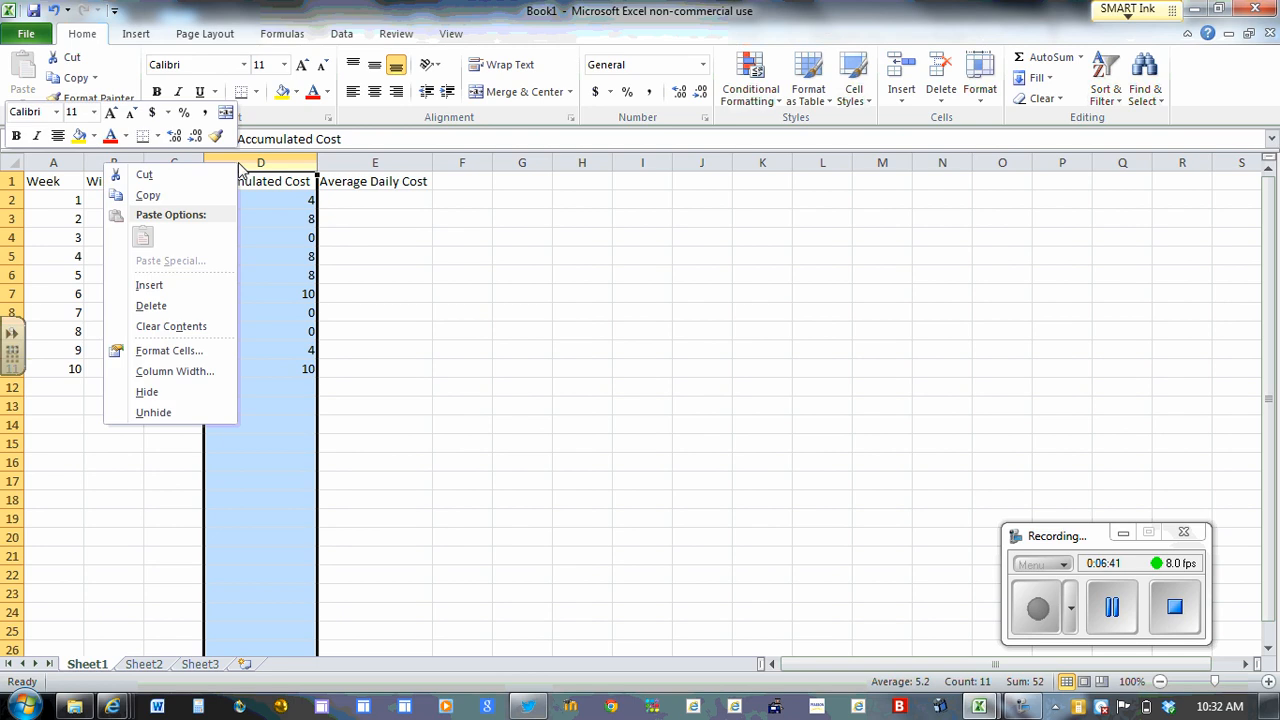
pyautogui.click(195, 287)
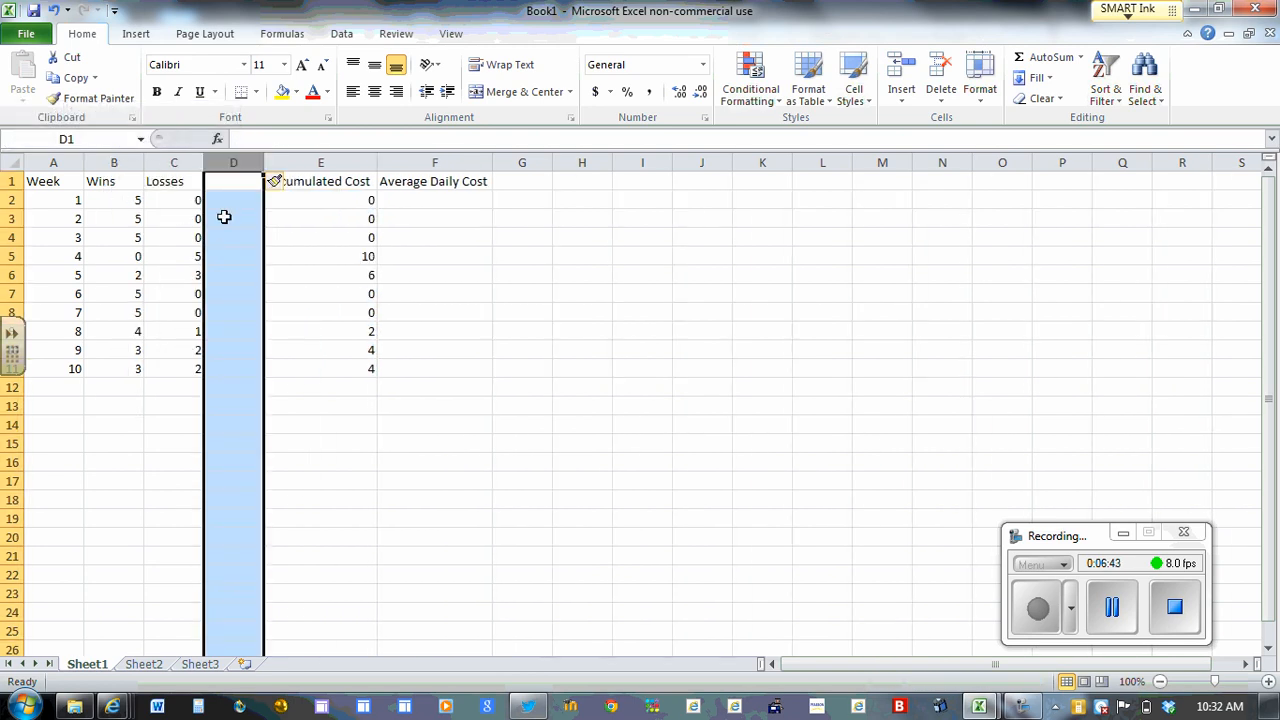
# Enter the heading Daily Cost in D1 for the new column
pyautogui.click(234, 176)
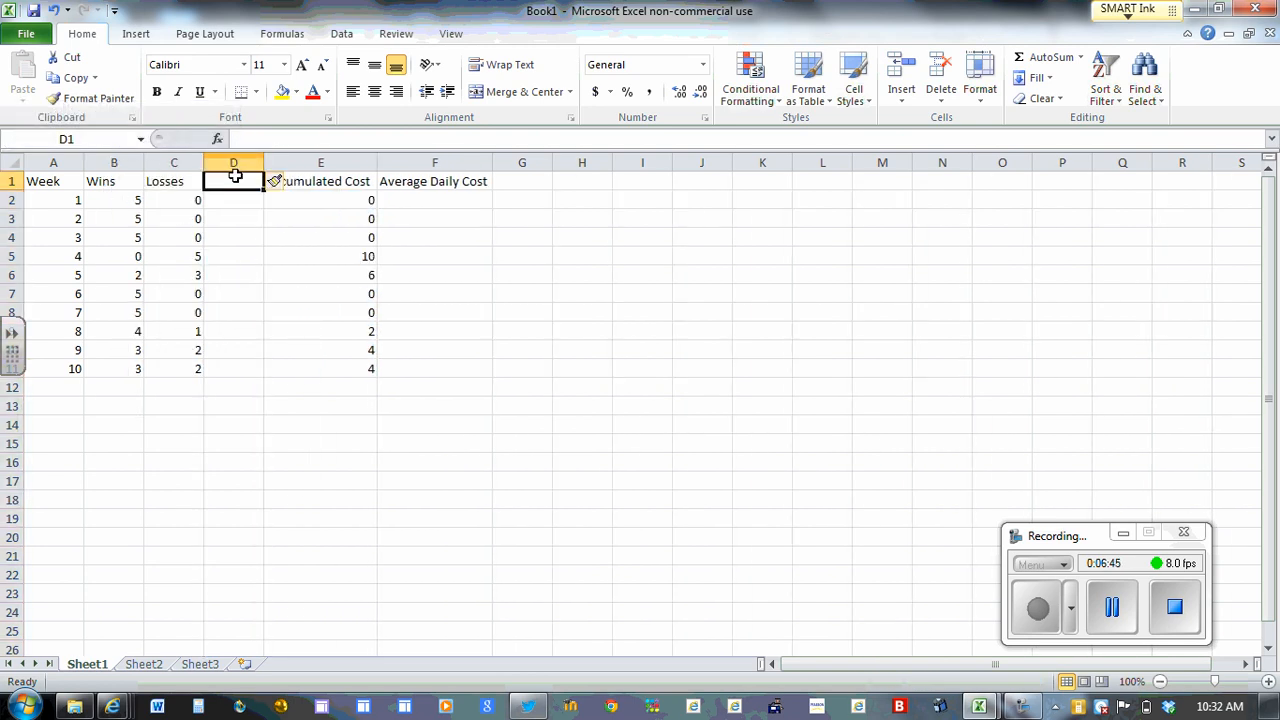
pyautogui.write('T')
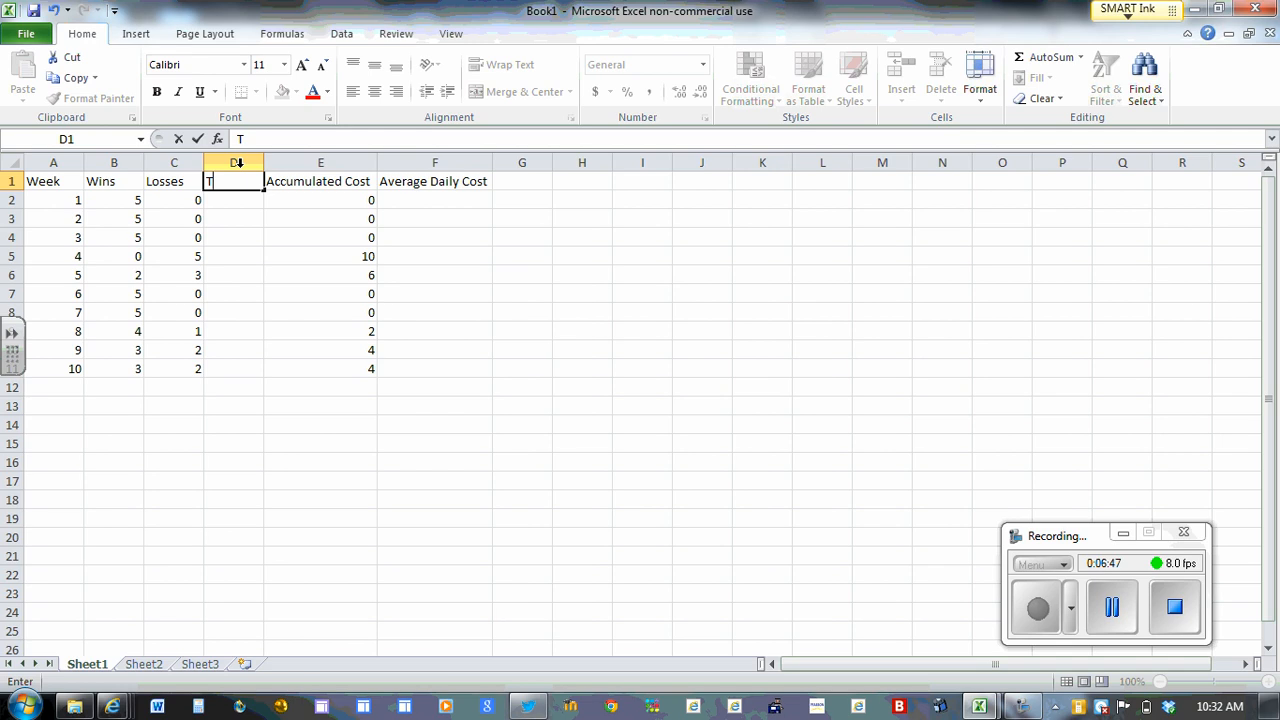
pyautogui.press('BackSpace')
pyautogui.write('Cost')
pyautogui.press('BackSpace')
pyautogui.press('BackSpace')
pyautogui.press('BackSpace')
pyautogui.press('BackSpace')
pyautogui.write('ly Cost')
pyautogui.press('Return')
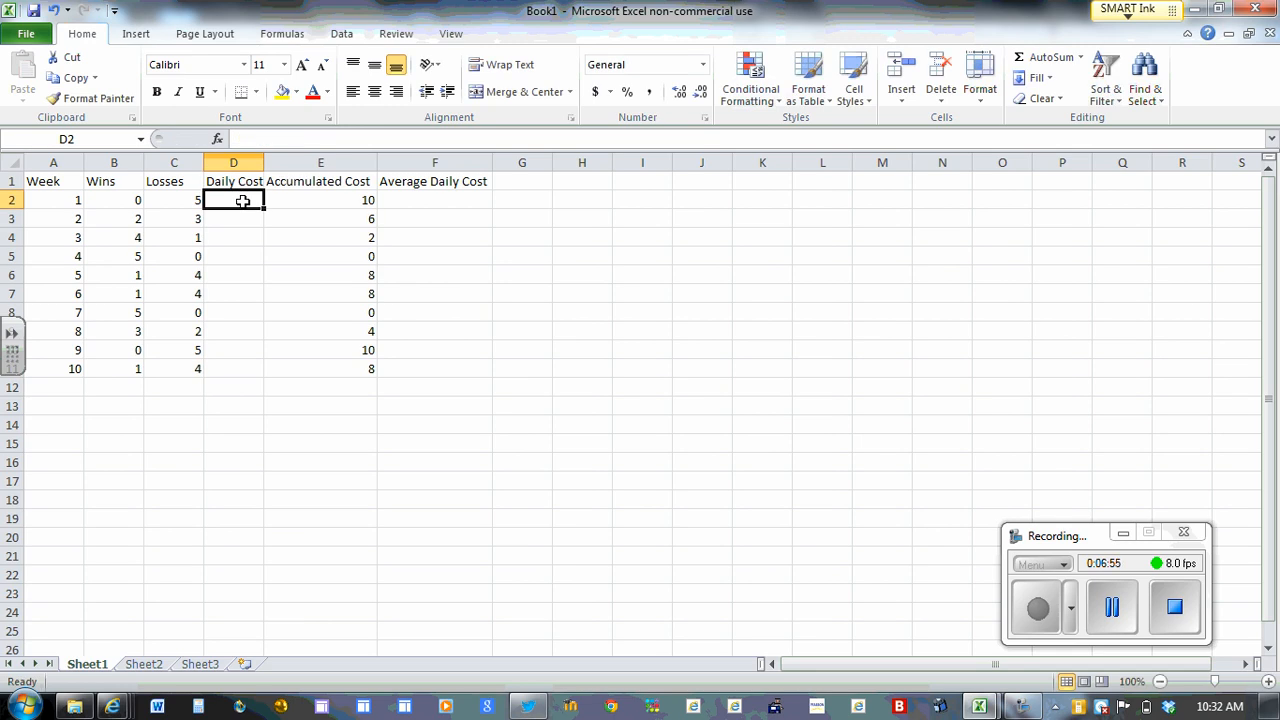
# Enter the formula =2*C2 in D2 and fill it down the Daily Cost column through D11
pyautogui.write('=')
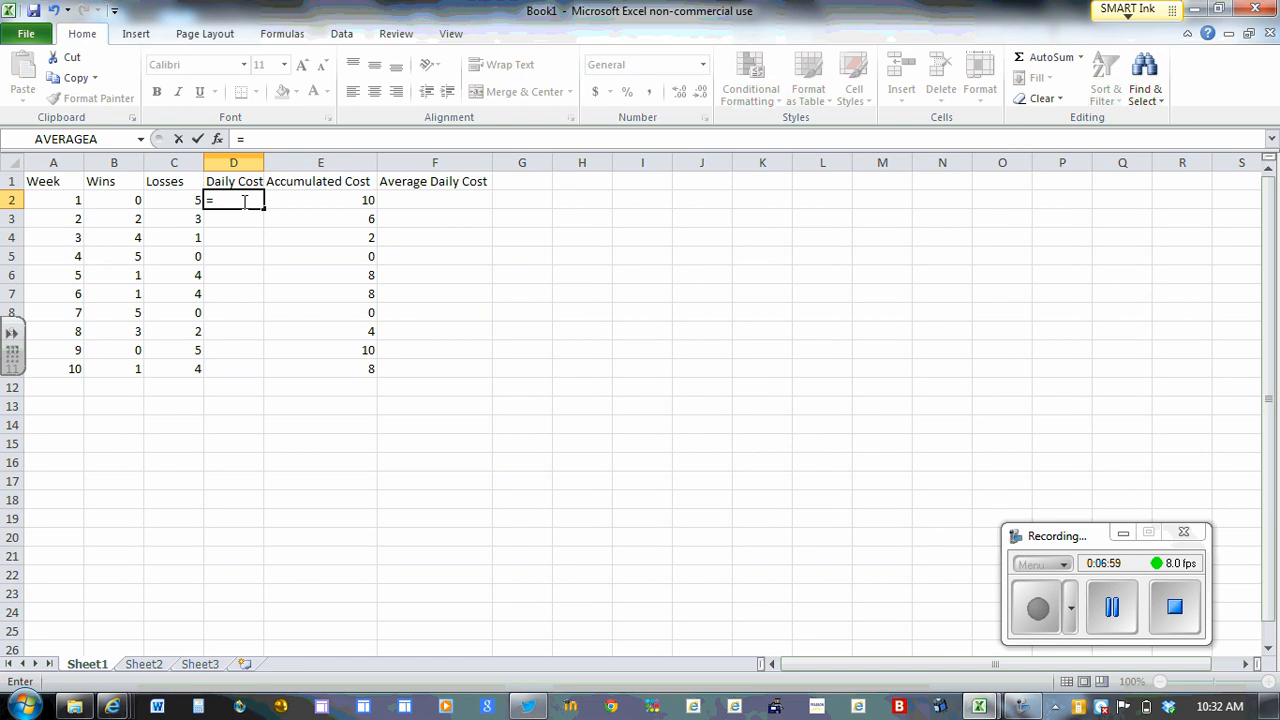
pyautogui.write('2*')
pyautogui.click(179, 200)
pyautogui.press('Return')
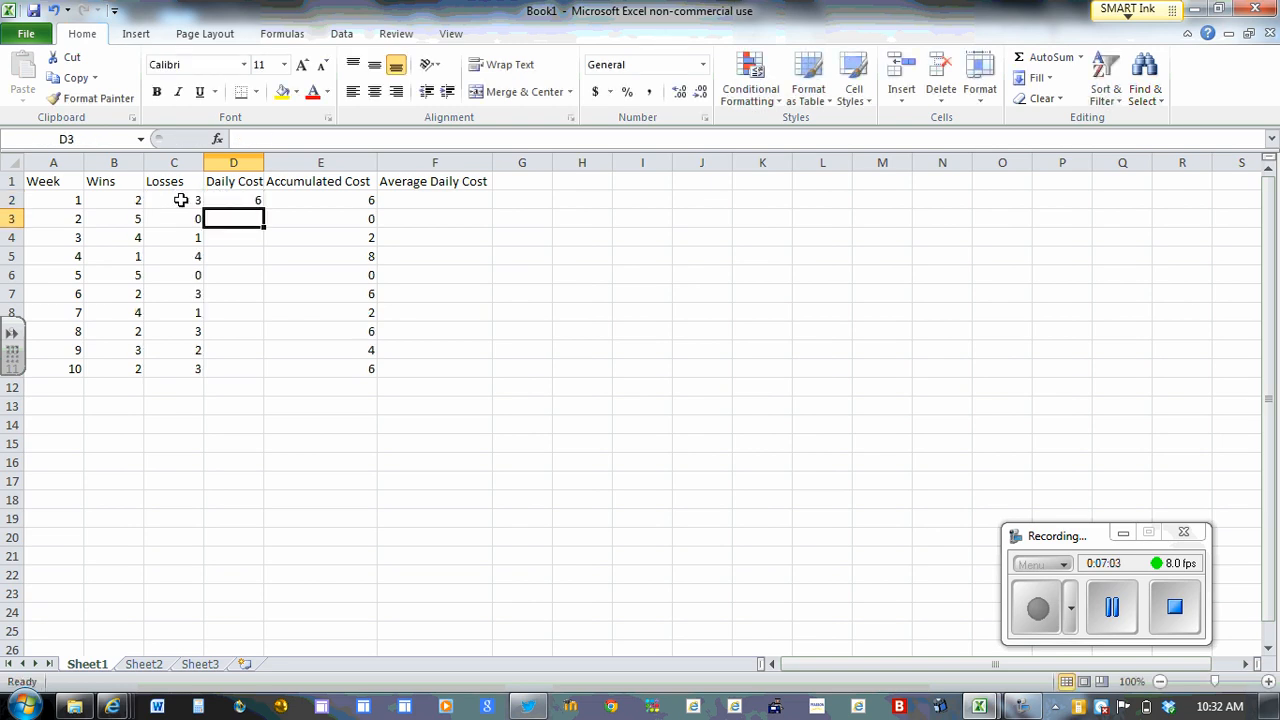
pyautogui.click(238, 200)
pyautogui.moveTo(263, 207); pyautogui.dragTo(258, 379)
# Clear the formulas from the Accumulated Cost cells E2 through E11
pyautogui.doubleClick(369, 200)
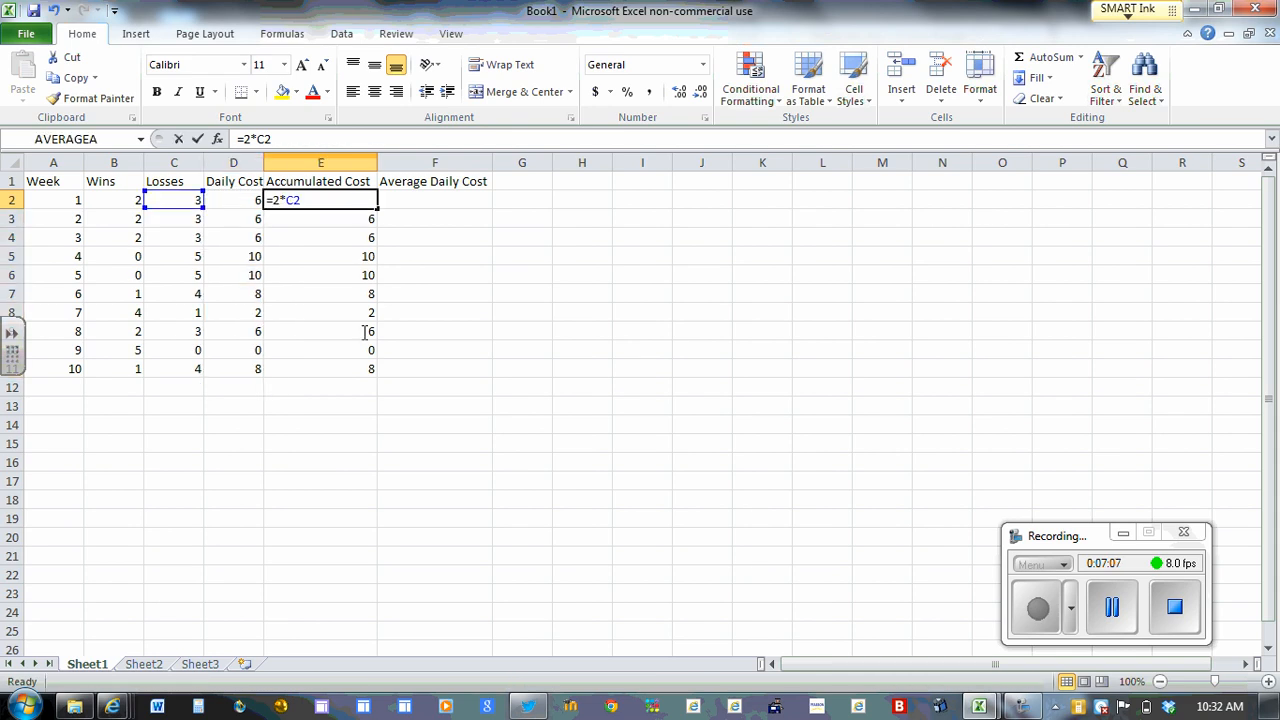
pyautogui.click(426, 206)
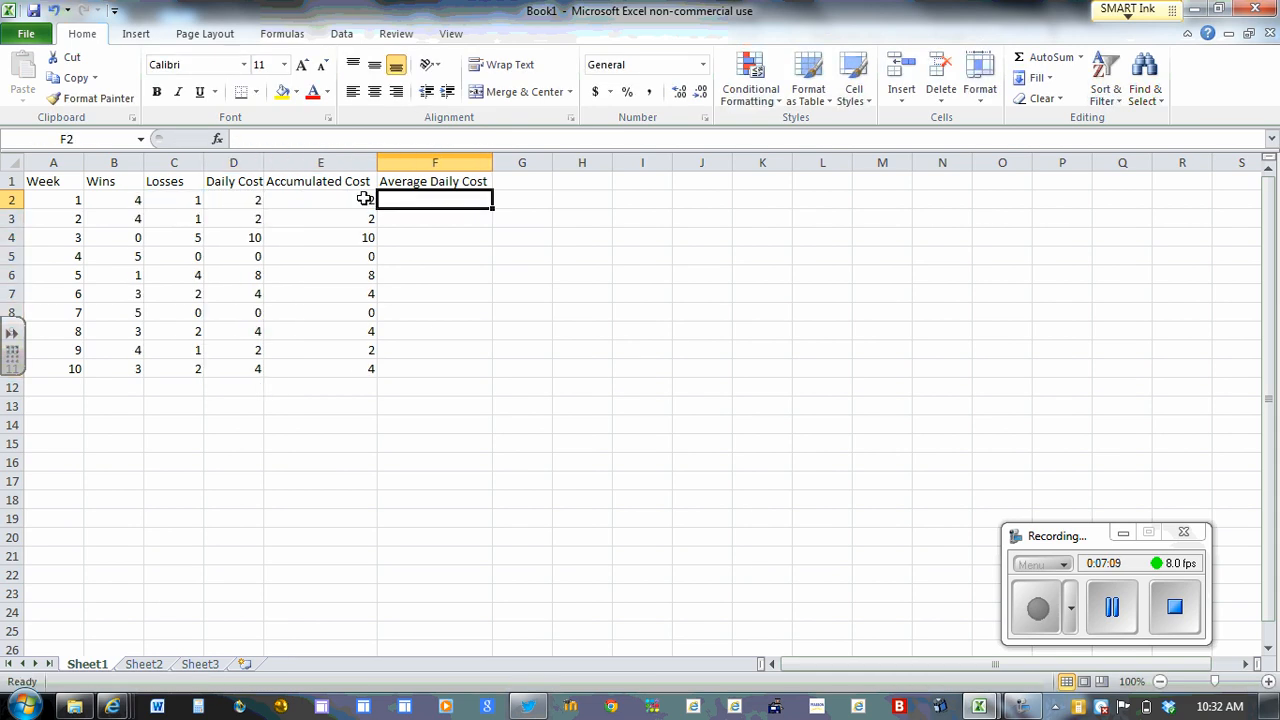
pyautogui.moveTo(365, 199); pyautogui.dragTo(360, 366)
pyautogui.press('Delete')
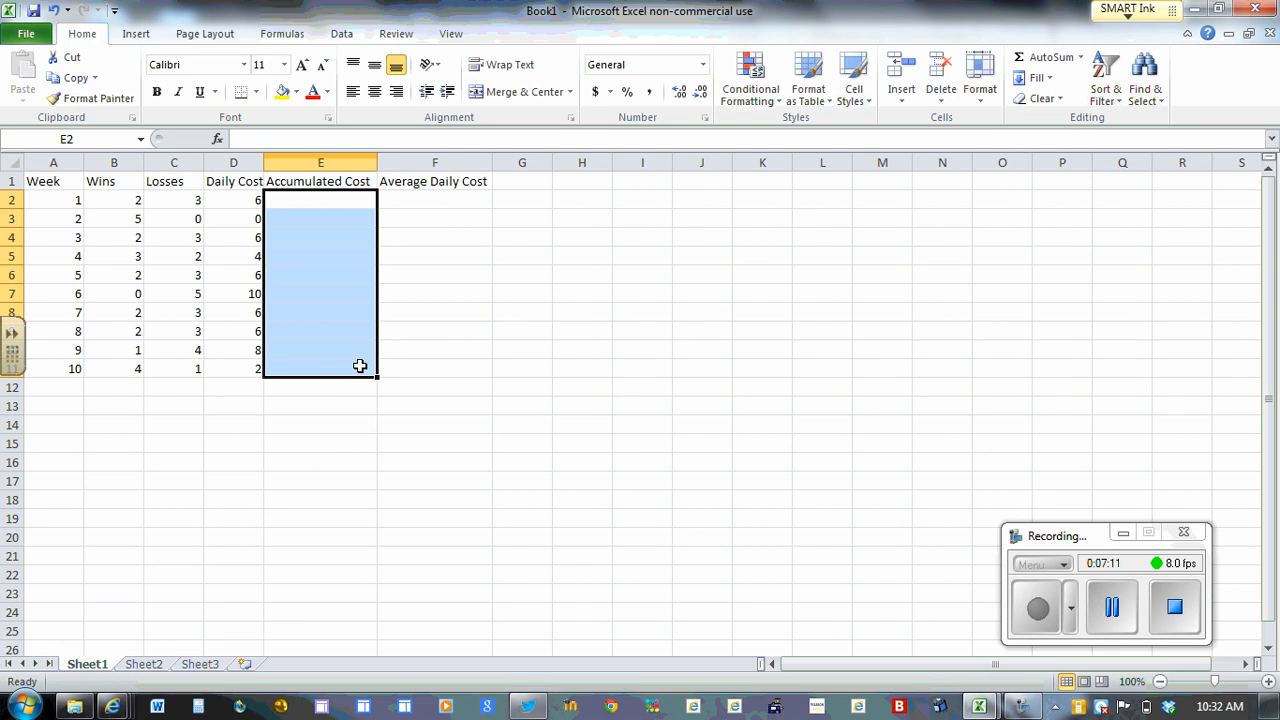
# Enter the formula =D2 in E2 for the first week's accumulated cost
pyautogui.click(320, 198)
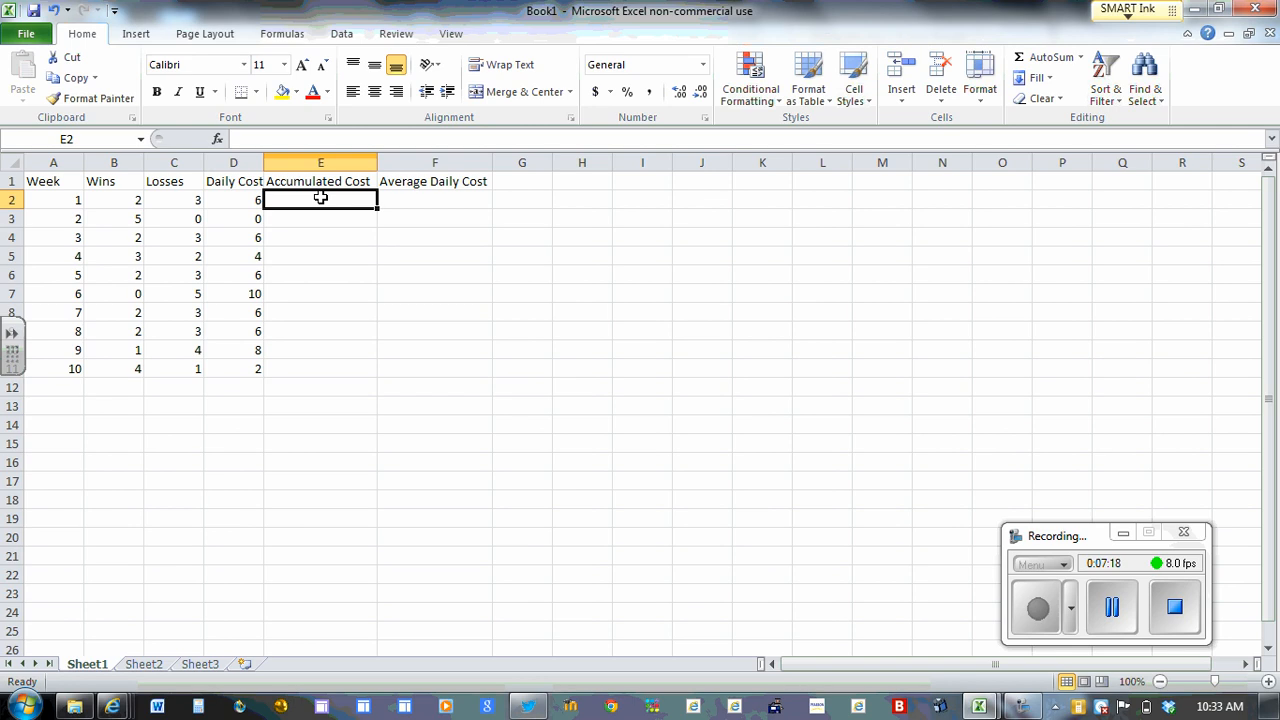
pyautogui.write('=')
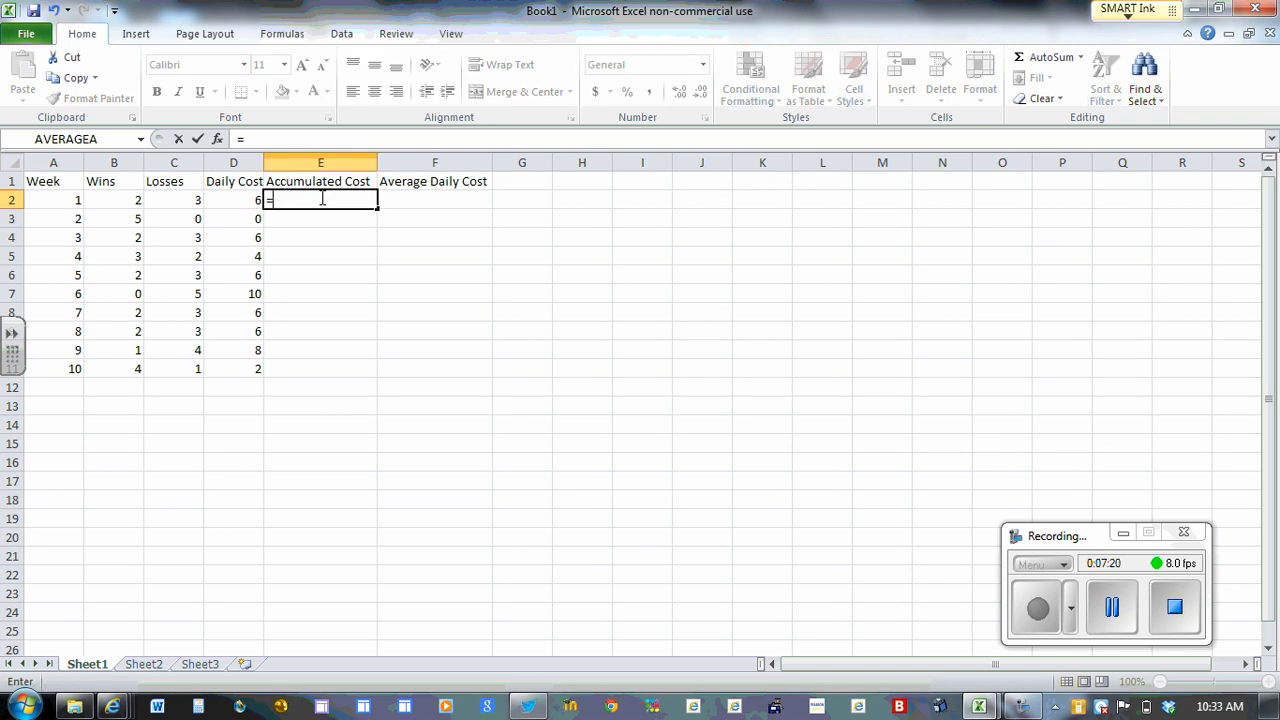
pyautogui.click(231, 200)
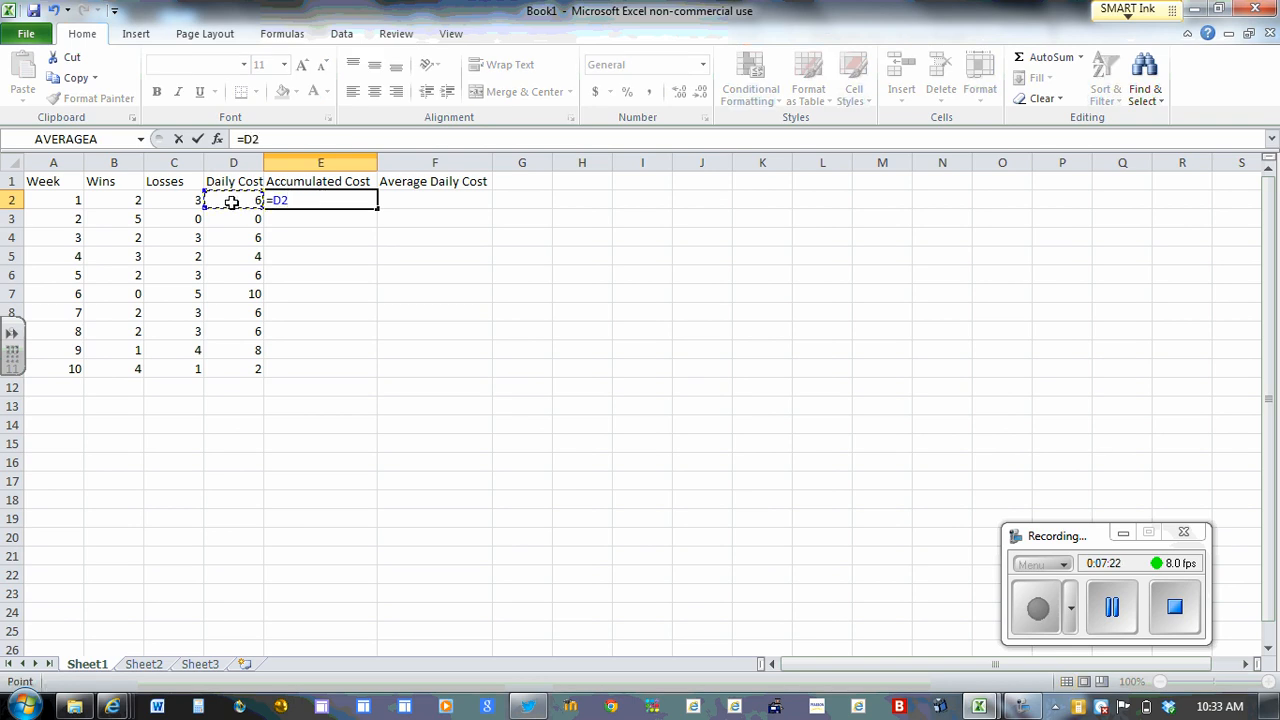
pyautogui.press('Return')
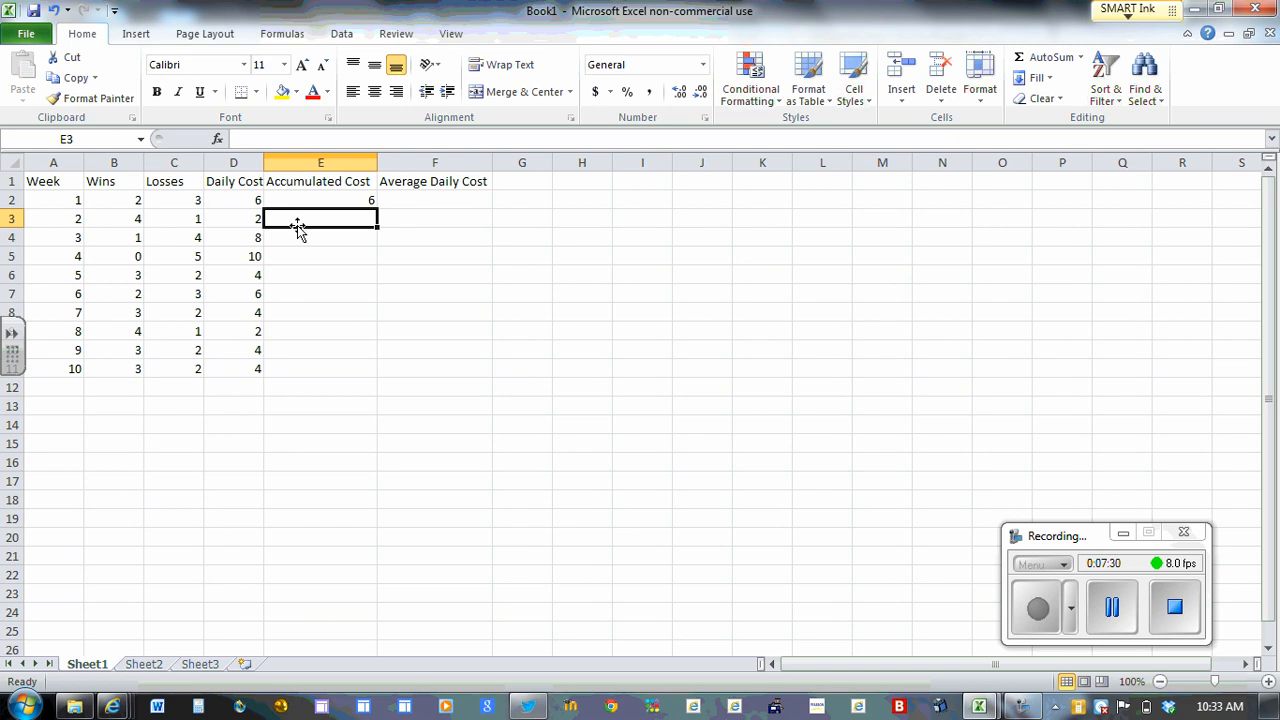
# Enter the formula =E2+D3 in E3 for the second week's accumulated cost and check it against the cells it adds
pyautogui.write('=')
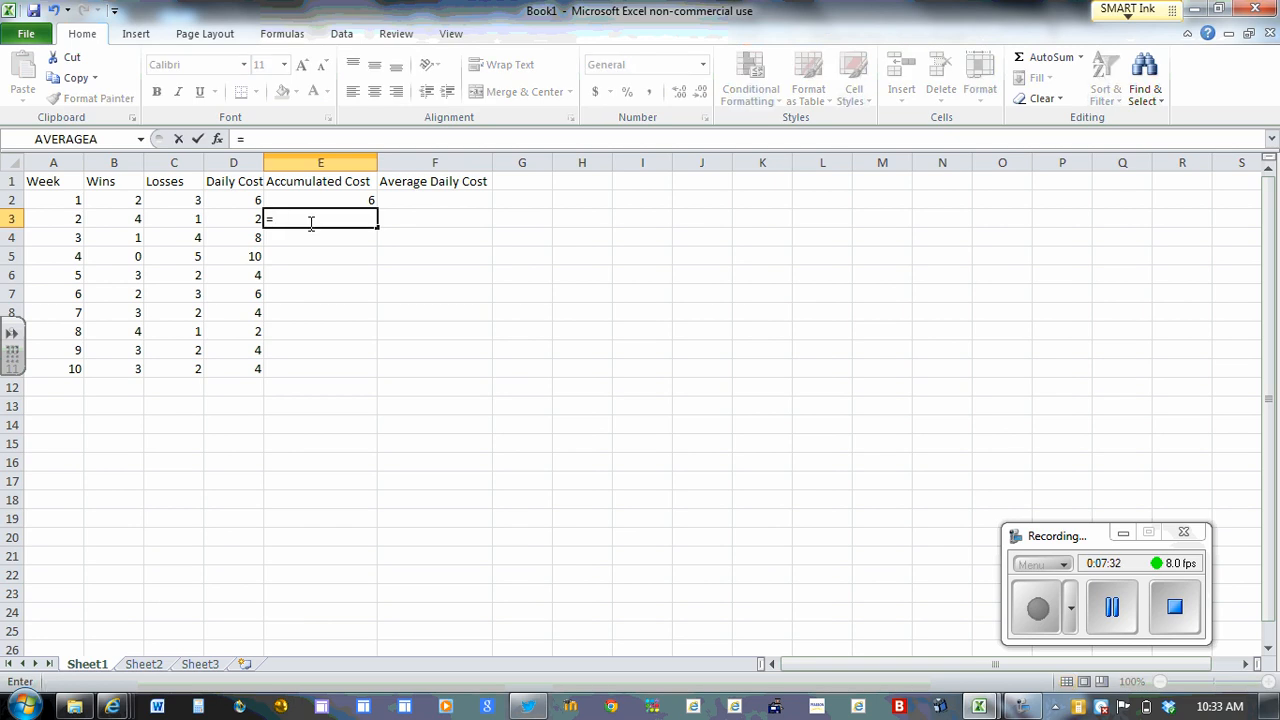
pyautogui.click(337, 200)
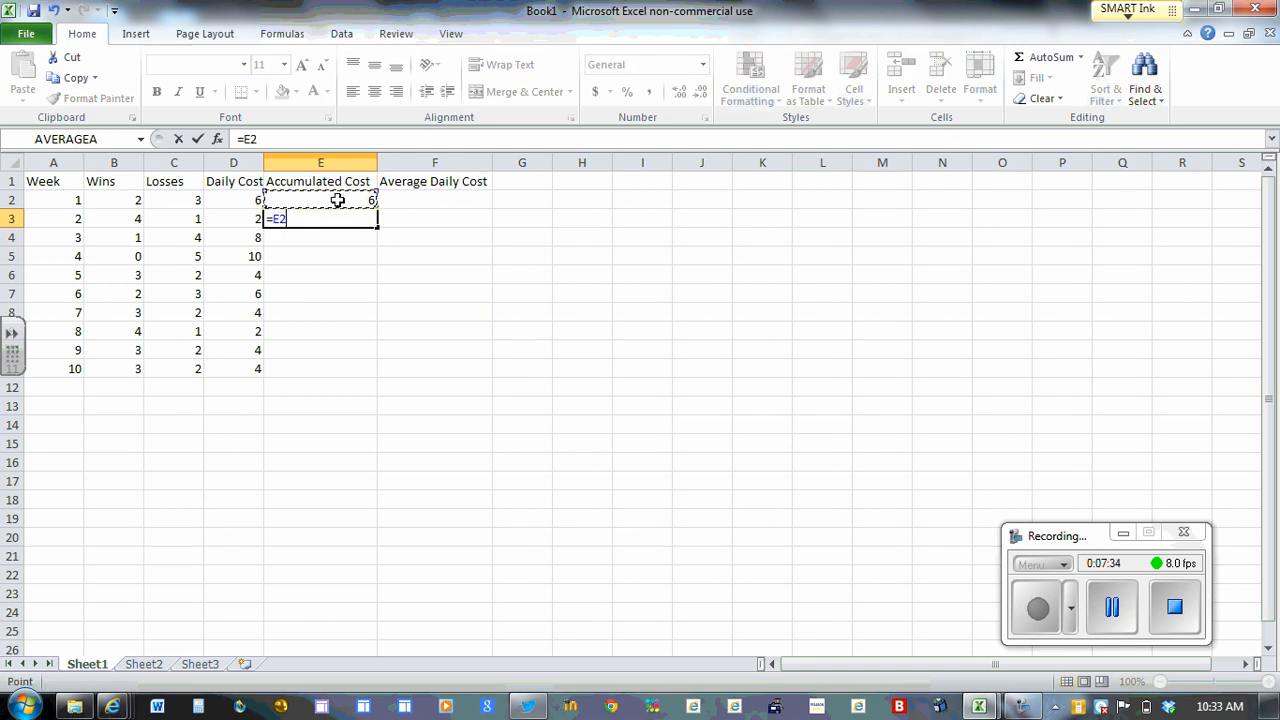
pyautogui.write('+')
pyautogui.click(238, 220)
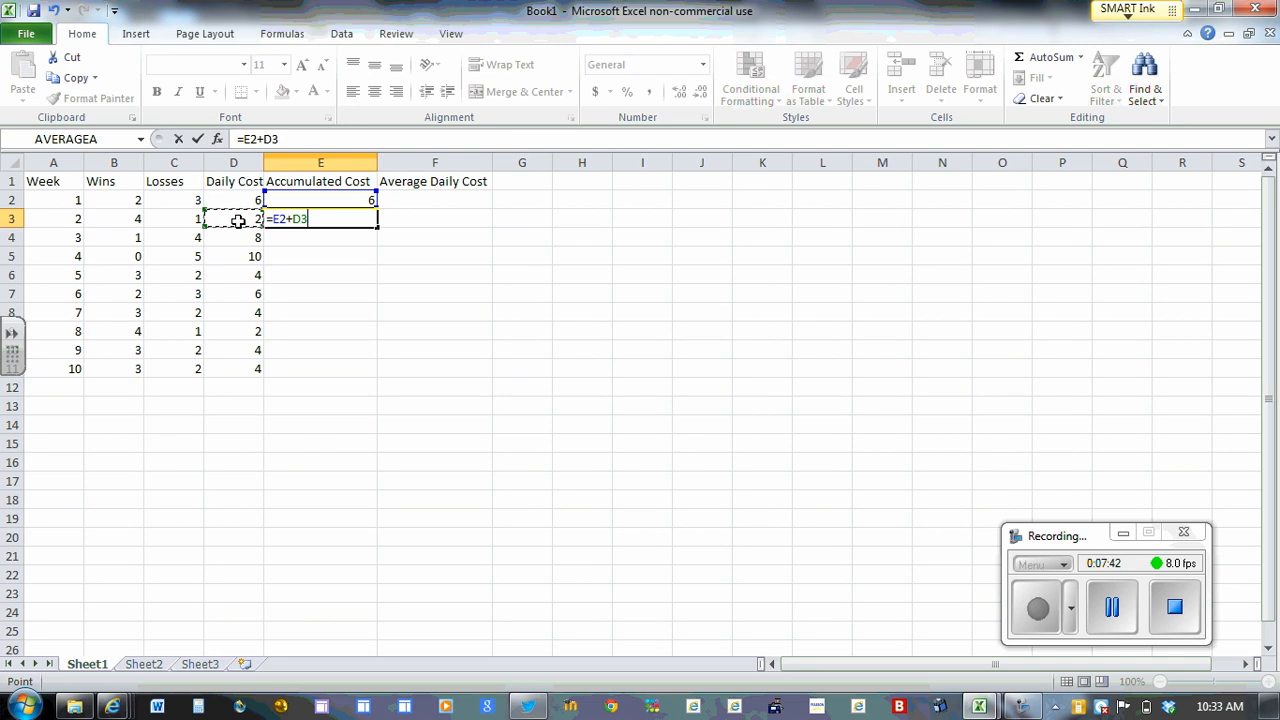
pyautogui.press('Return')
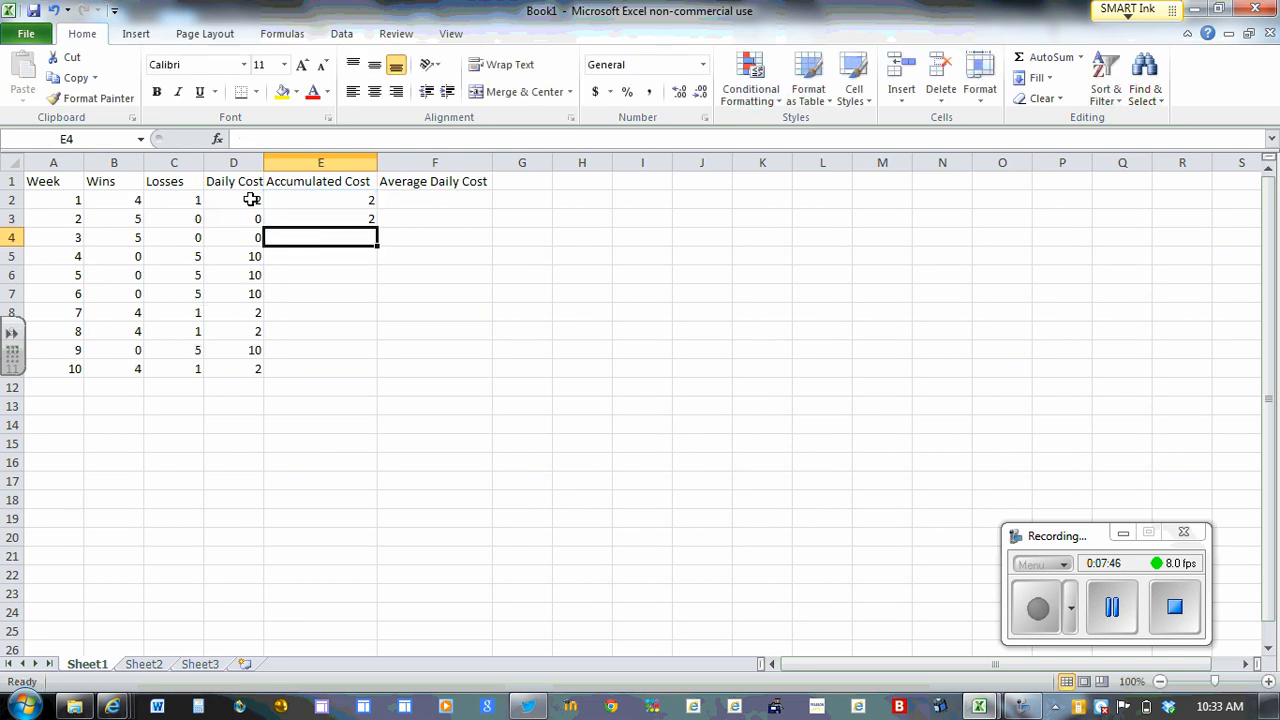
pyautogui.click(333, 204)
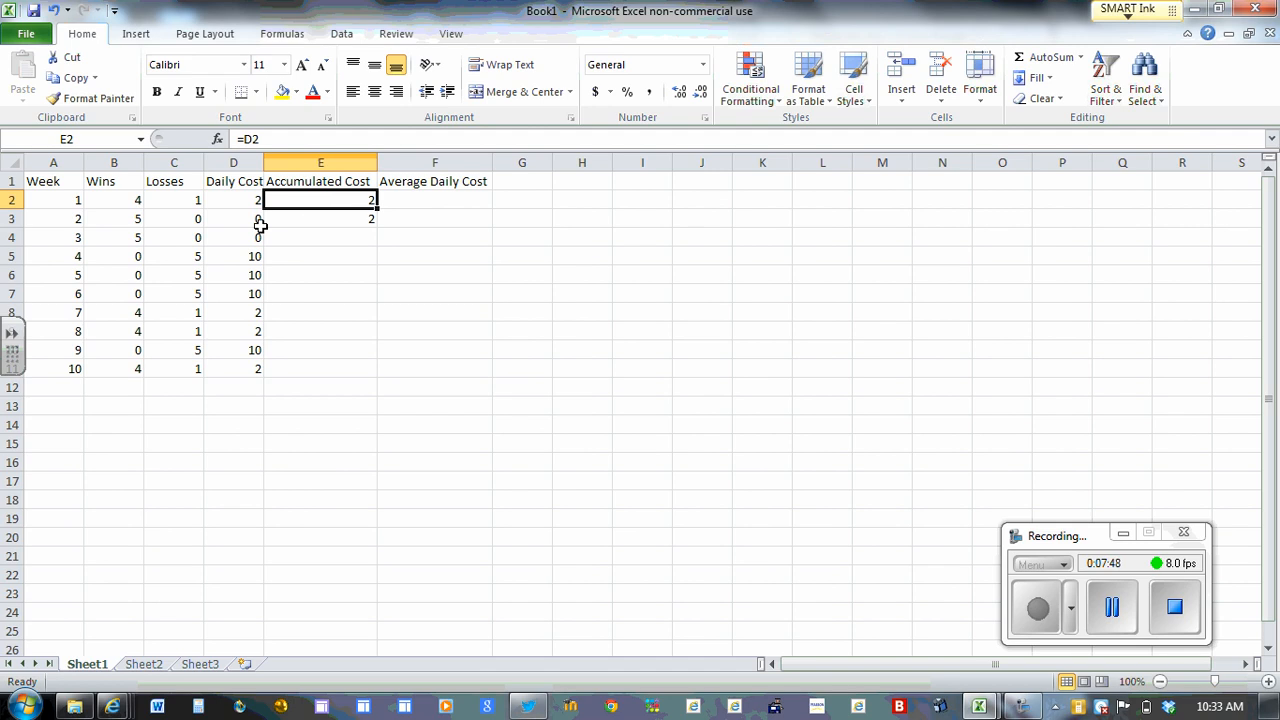
pyautogui.click(250, 222)
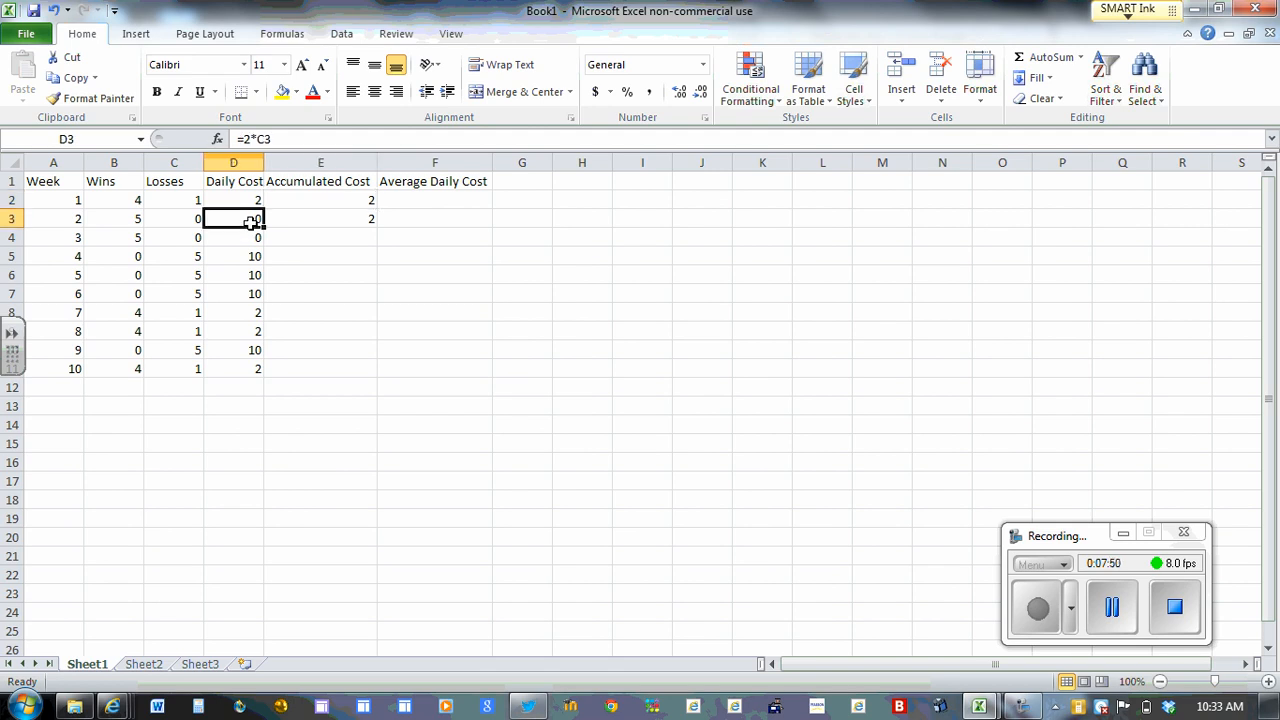
pyautogui.click(351, 219)
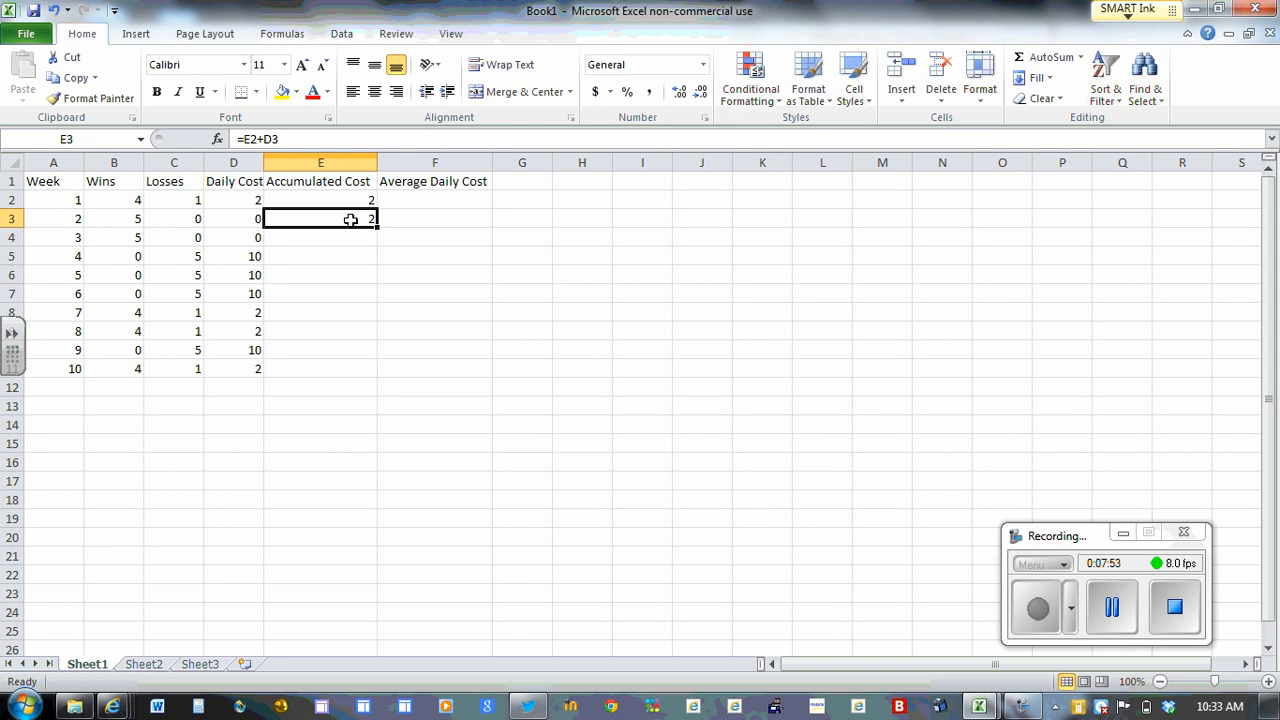
# Enter the formula =E3+D4 in E4 for the third week's accumulated cost
pyautogui.click(345, 238)
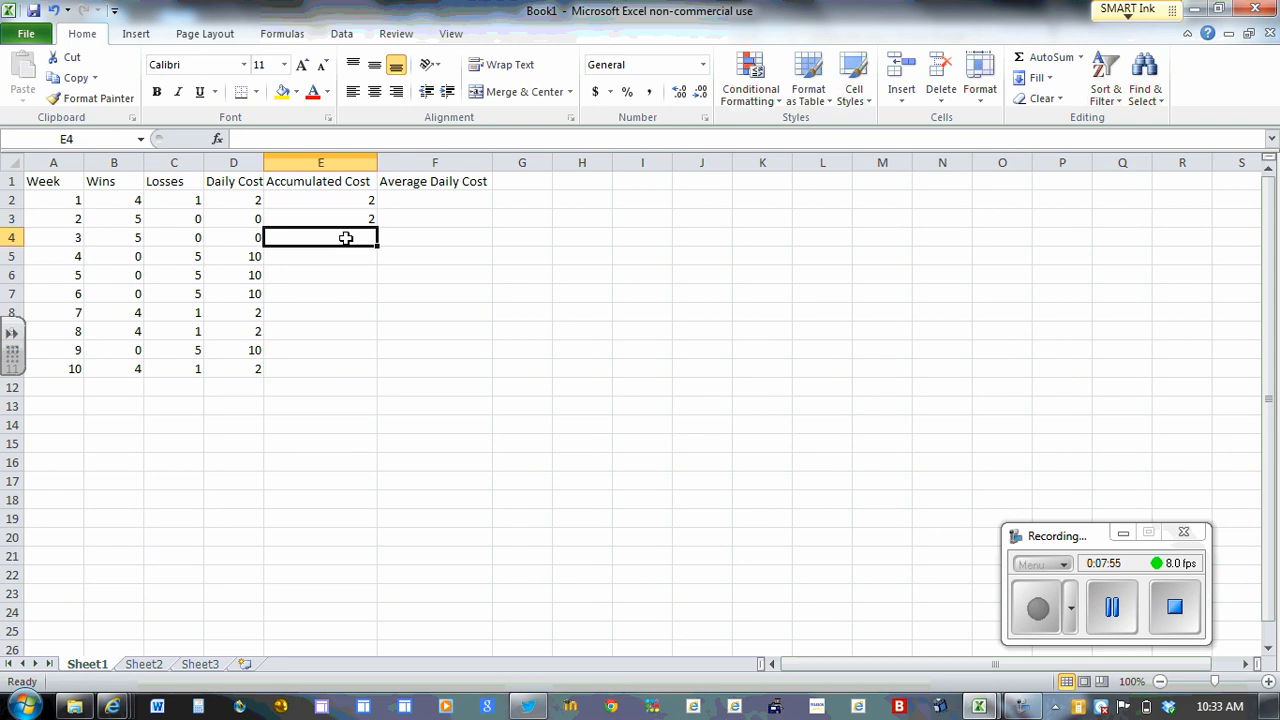
pyautogui.write('=')
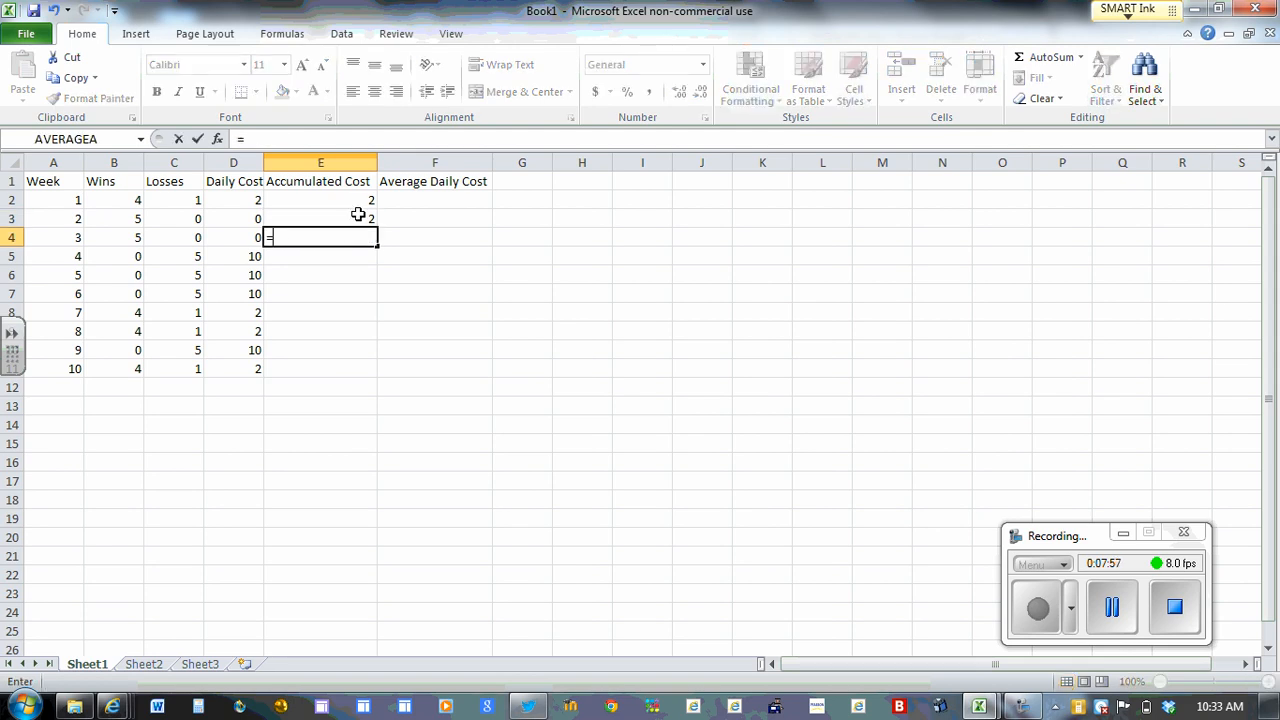
pyautogui.click(357, 219)
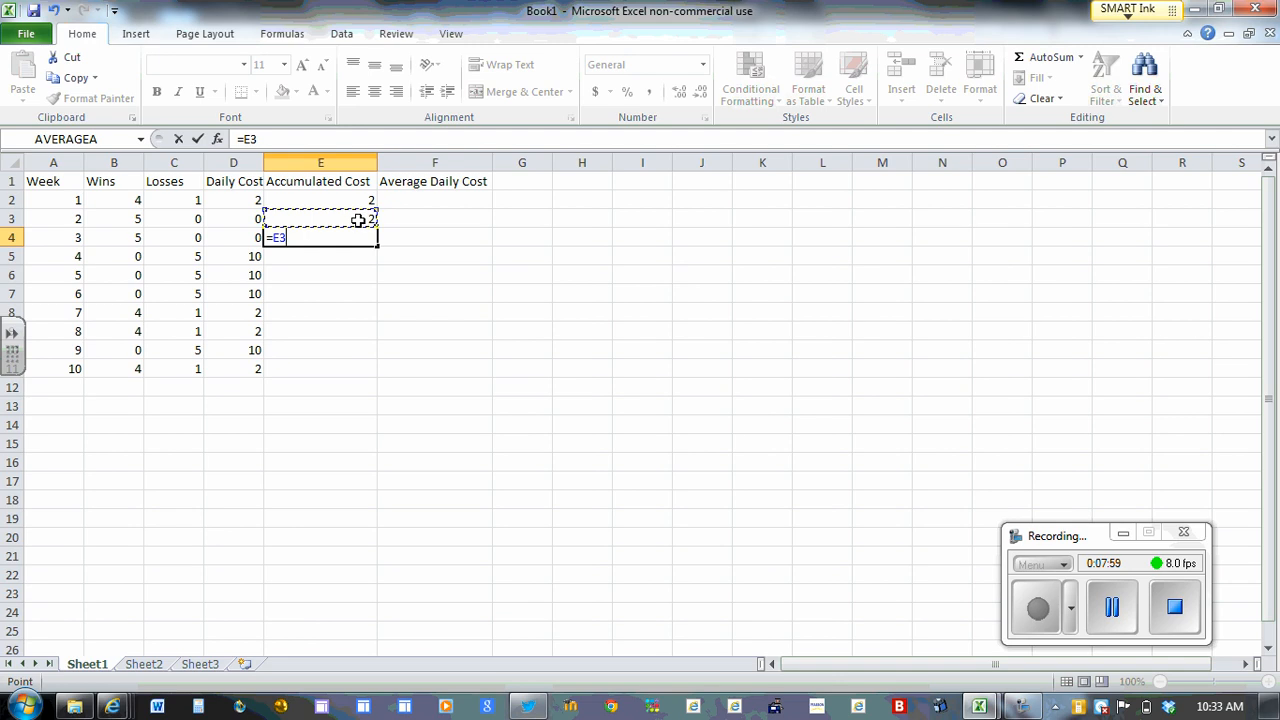
pyautogui.click(238, 238)
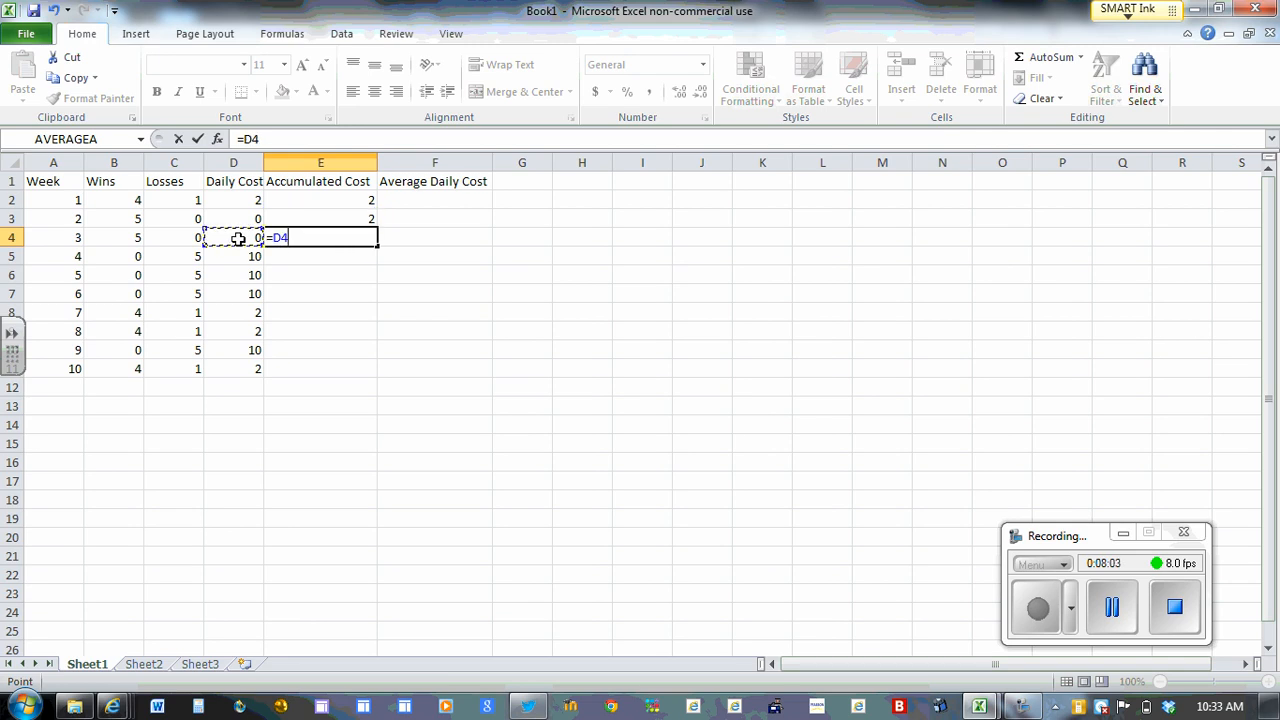
pyautogui.click(301, 220)
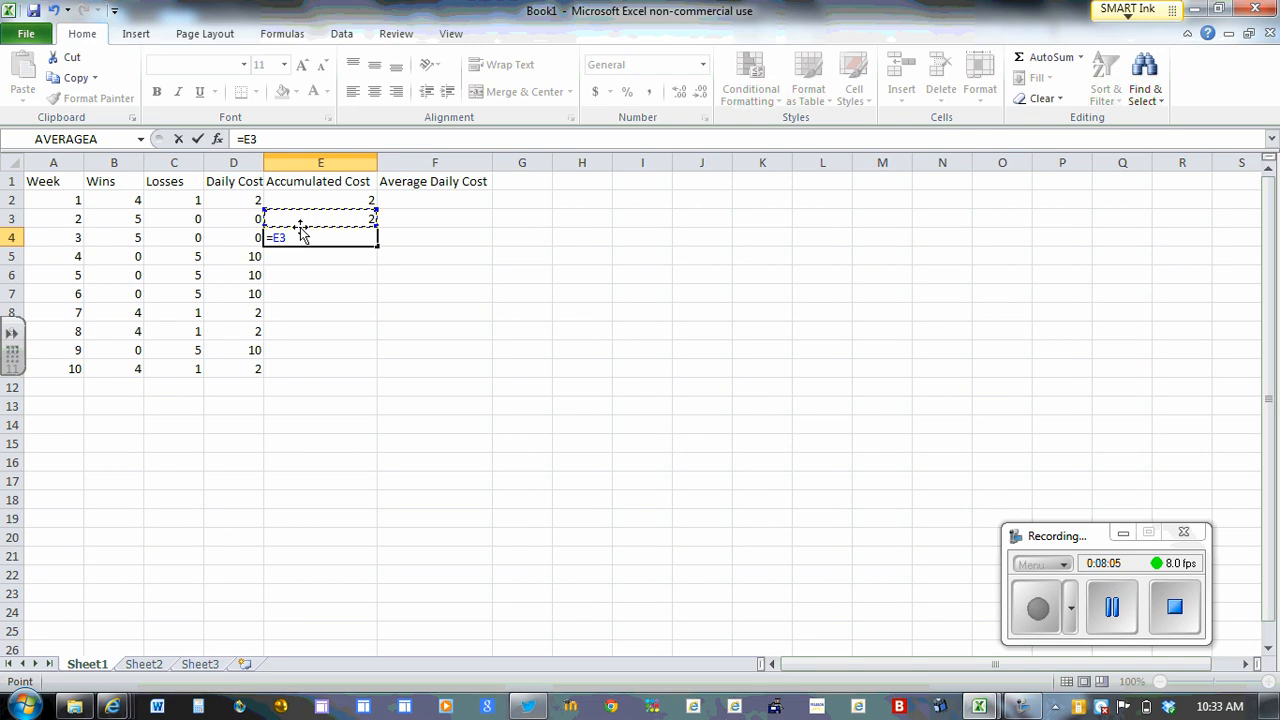
pyautogui.press('BackSpace')
pyautogui.press('BackSpace')
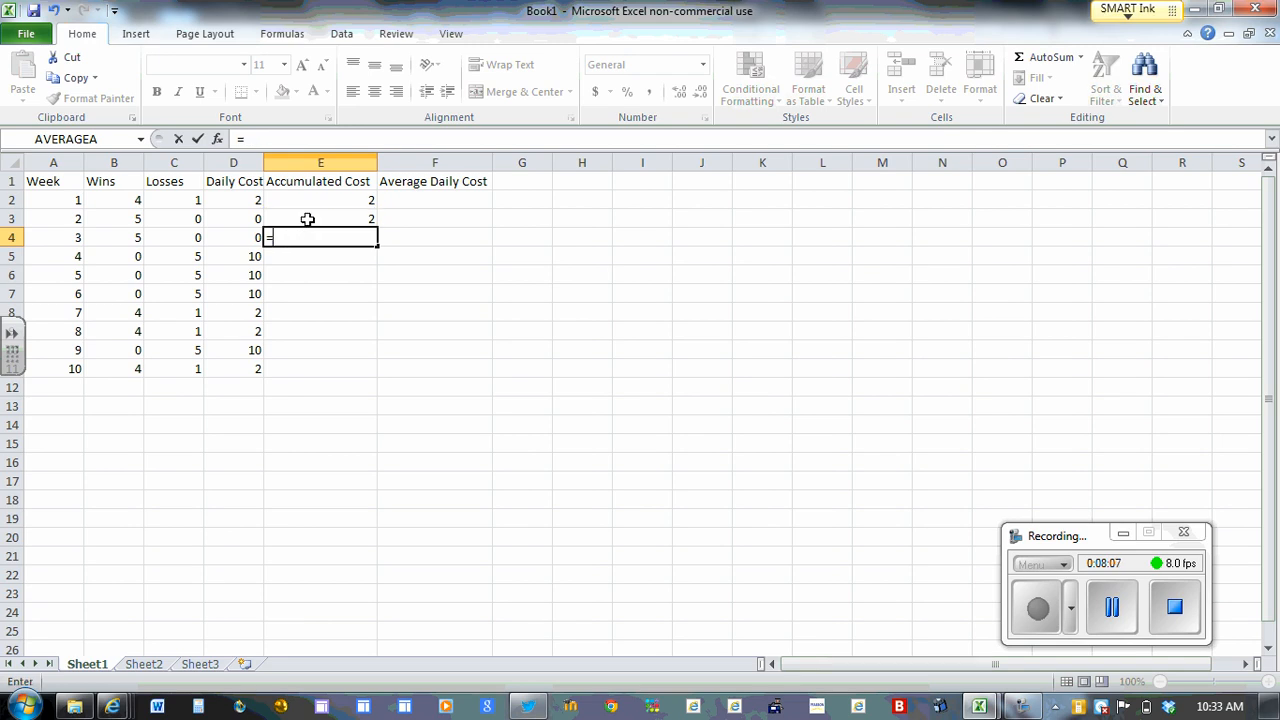
pyautogui.click(306, 218)
pyautogui.write('+')
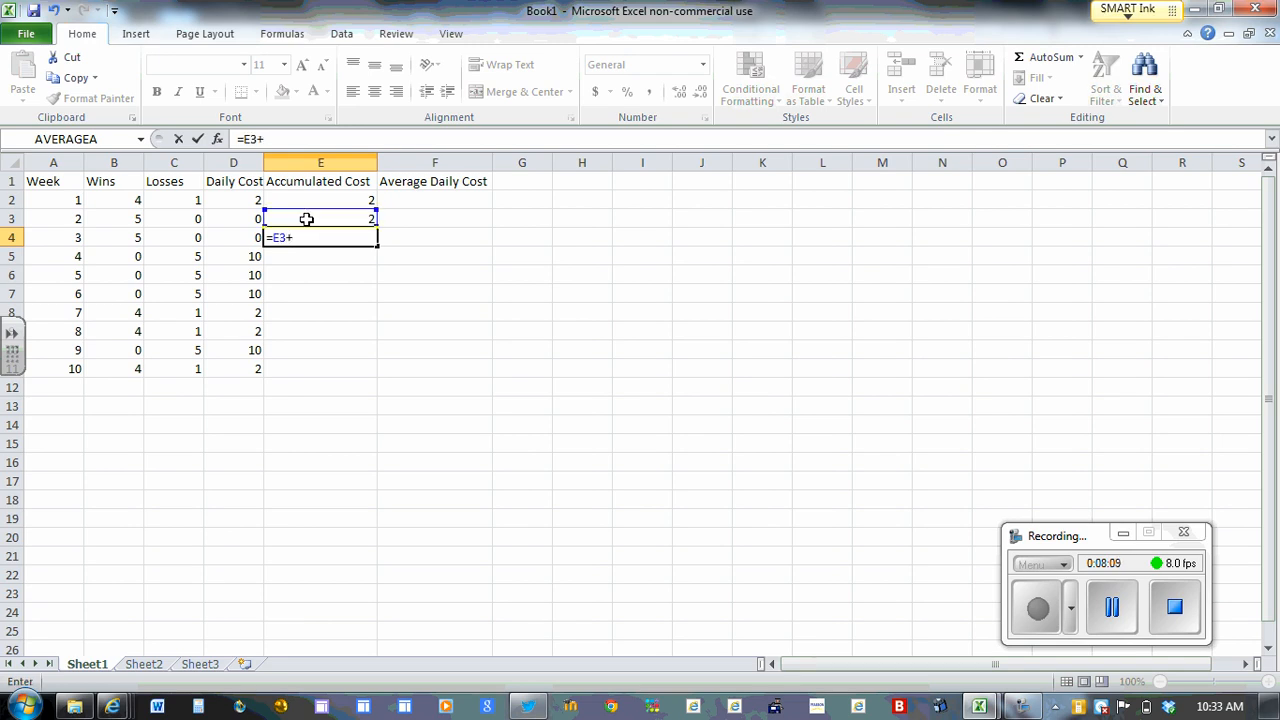
pyautogui.click(245, 237)
pyautogui.press('Return')
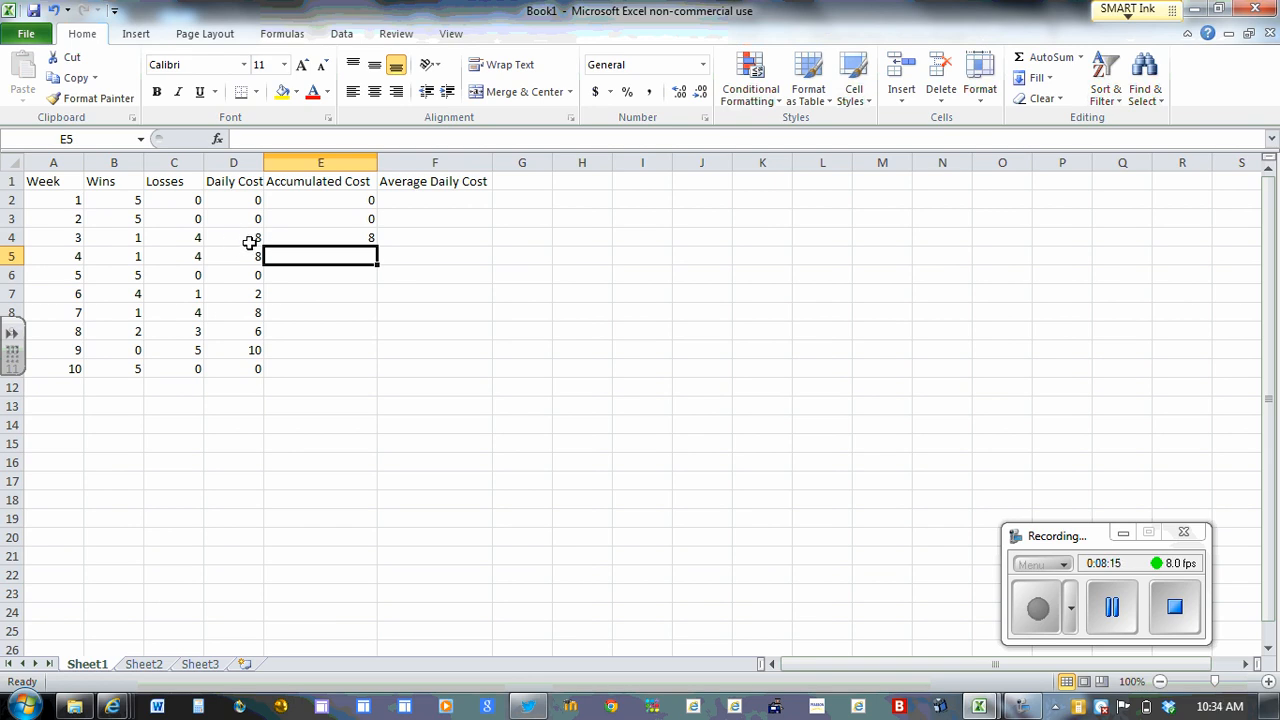
# Rename the Daily Cost header in D1 to Weekly Cost and autofit column D's width to it
pyautogui.click(229, 182)
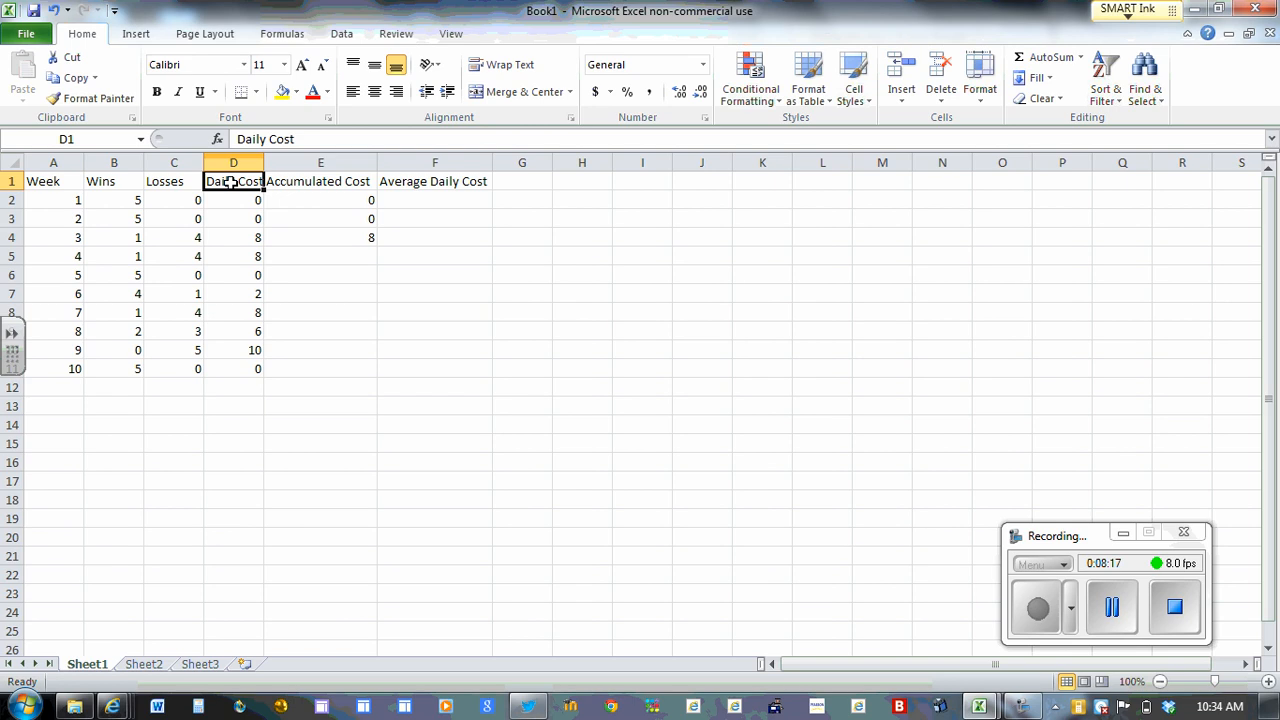
pyautogui.click(265, 139)
pyautogui.press('BackSpace')
pyautogui.press('BackSpace')
pyautogui.press('BackSpace')
pyautogui.press('BackSpace')
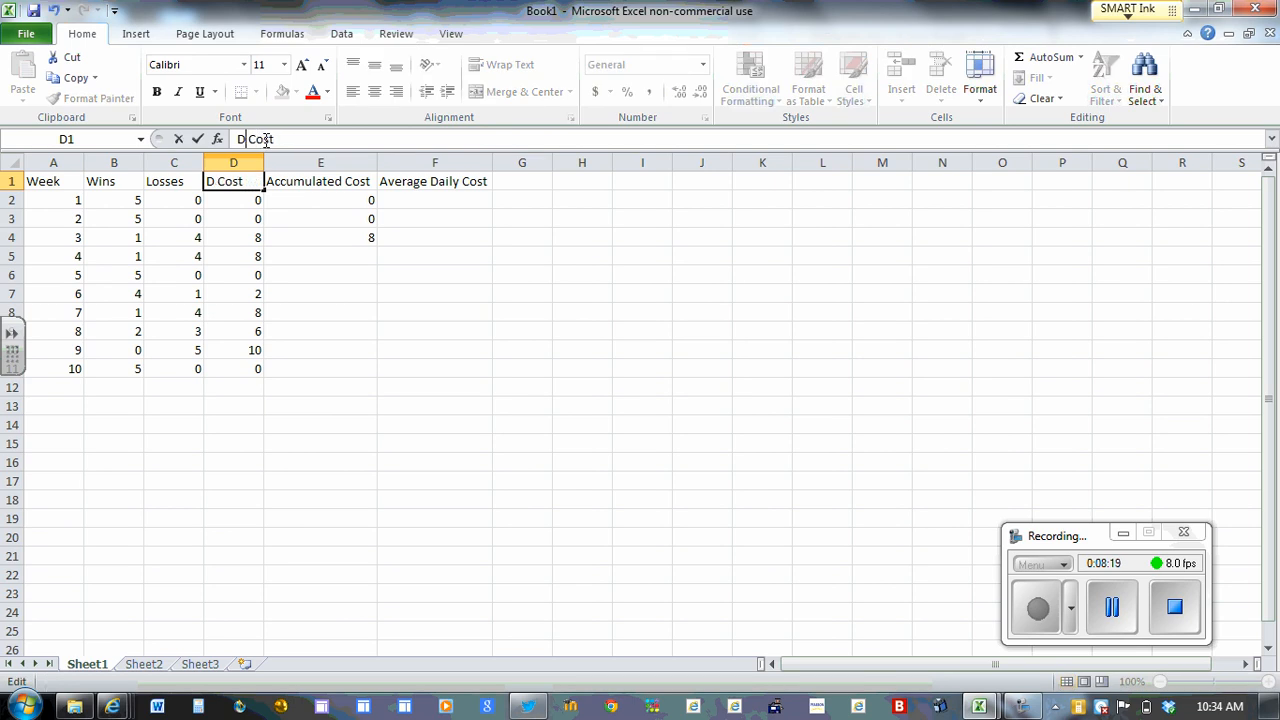
pyautogui.press('BackSpace')
pyautogui.write('Week')
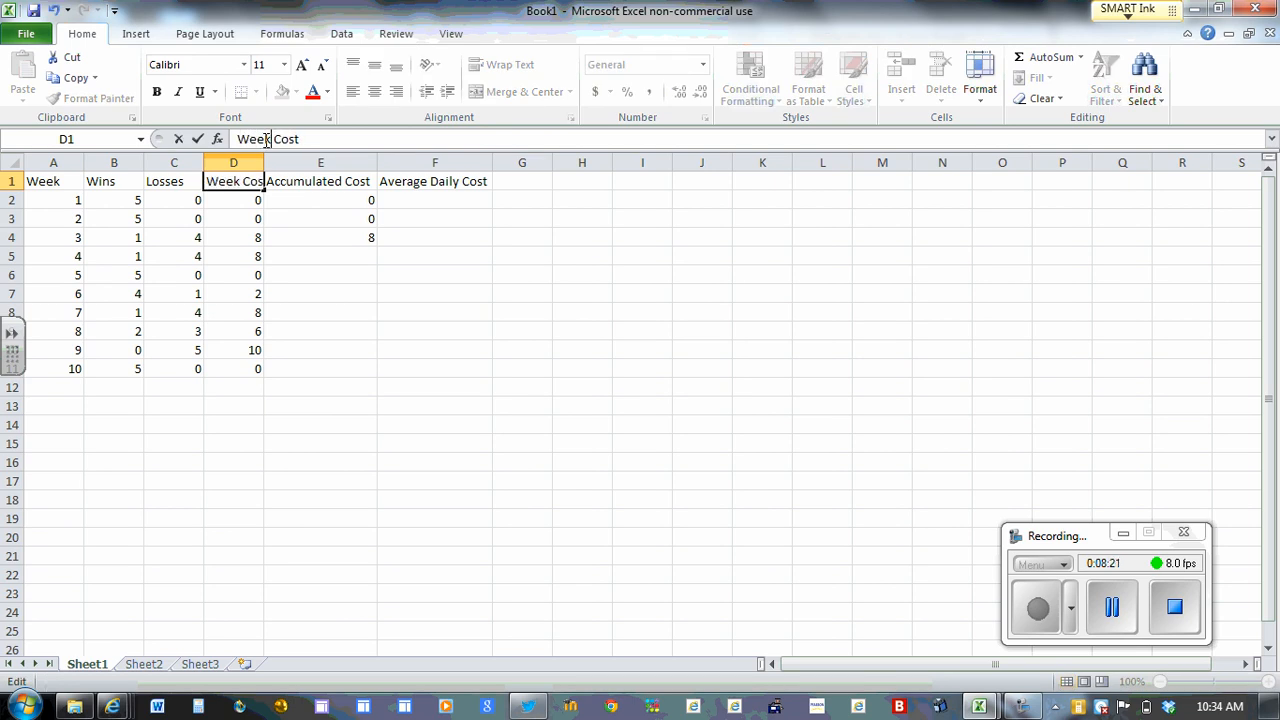
pyautogui.write('ly')
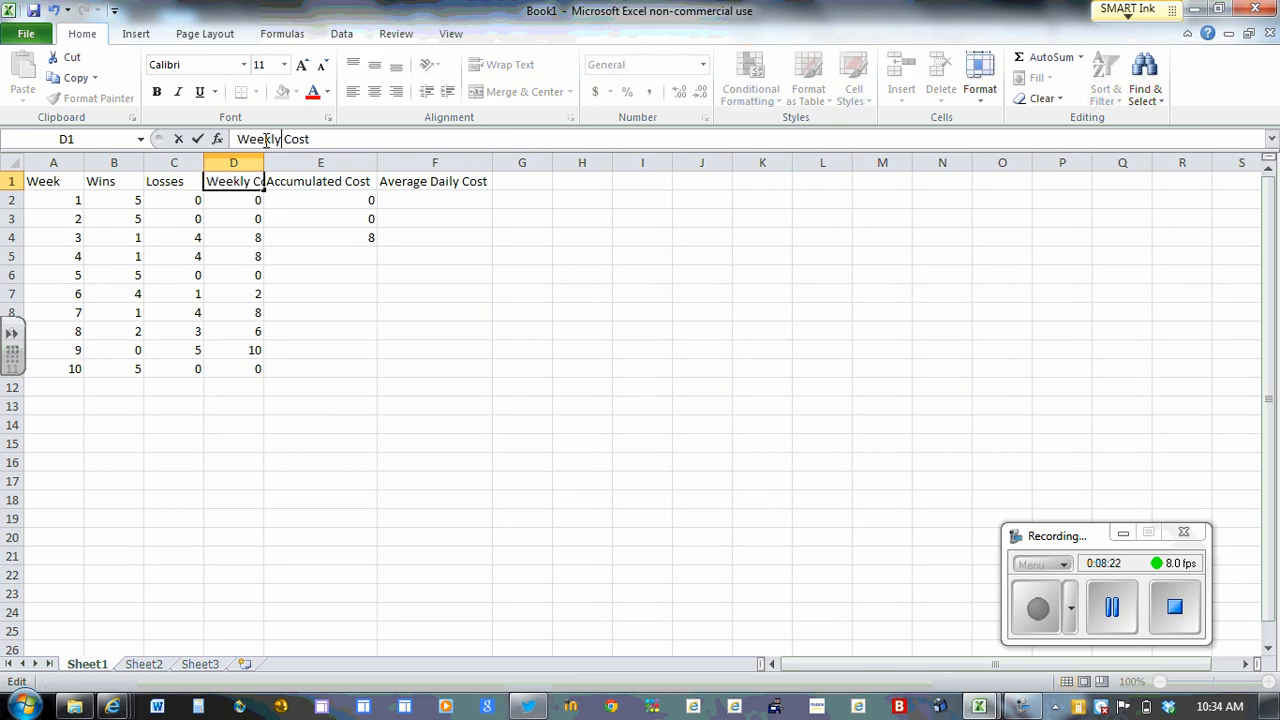
pyautogui.click(254, 216)
pyautogui.click(323, 181)
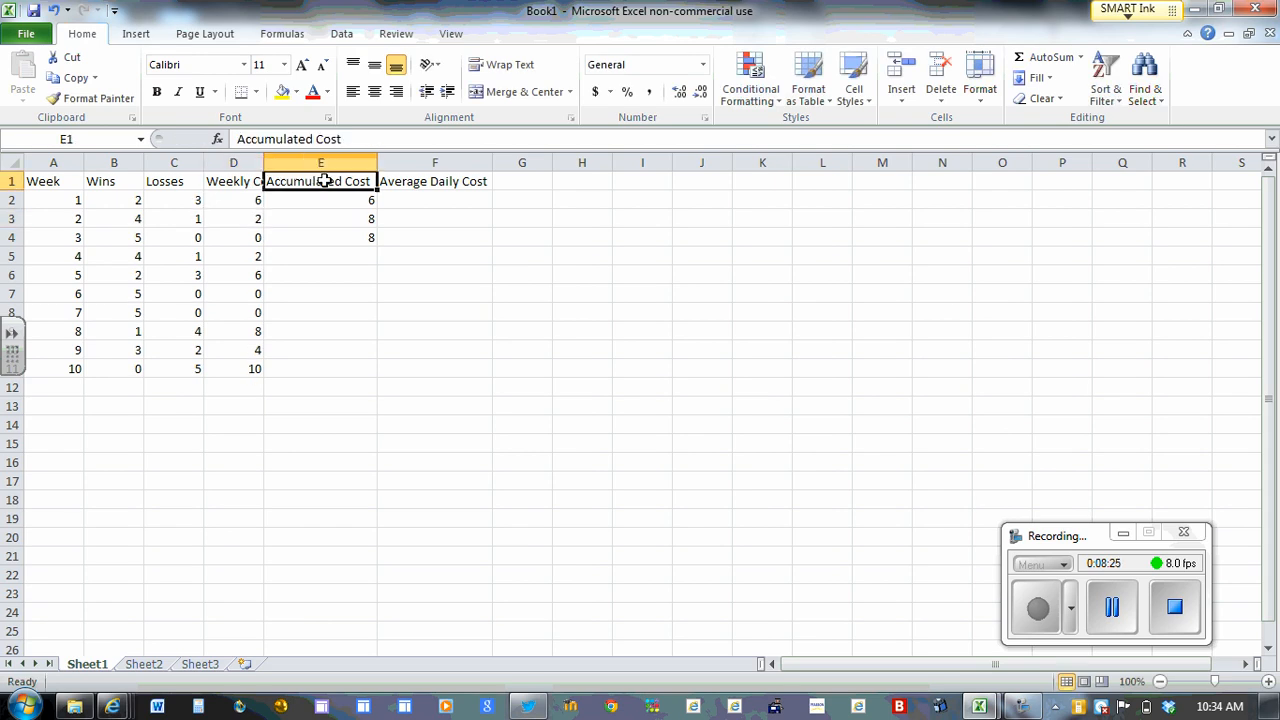
pyautogui.doubleClick(263, 162)
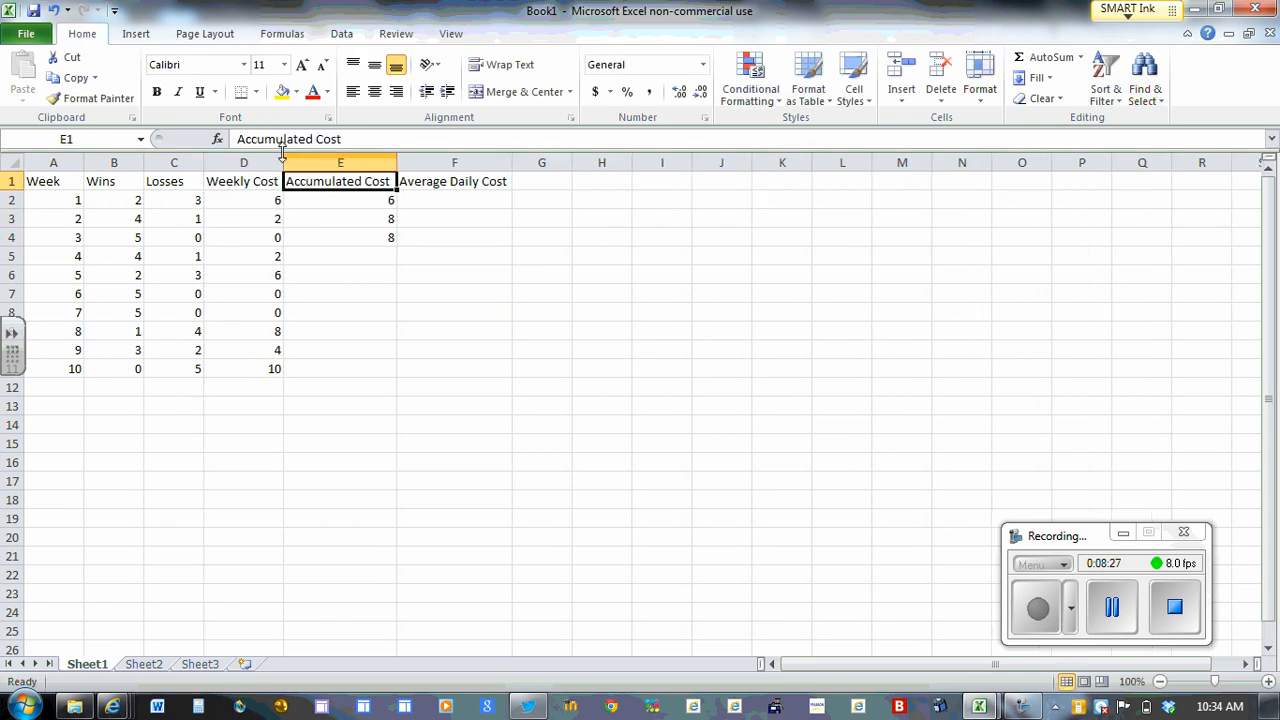
# Fill the accumulated cost formula from E4 down through E11
pyautogui.click(337, 255)
pyautogui.click(365, 242)
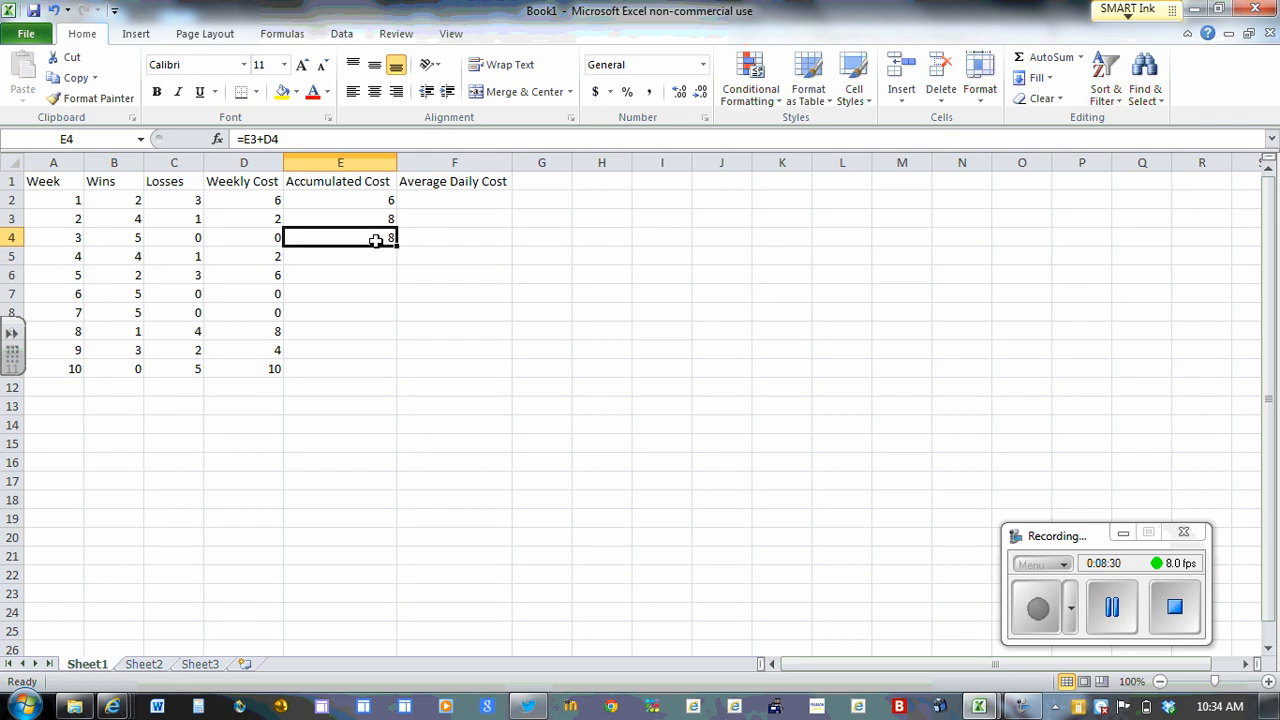
pyautogui.moveTo(395, 246); pyautogui.dragTo(388, 378)
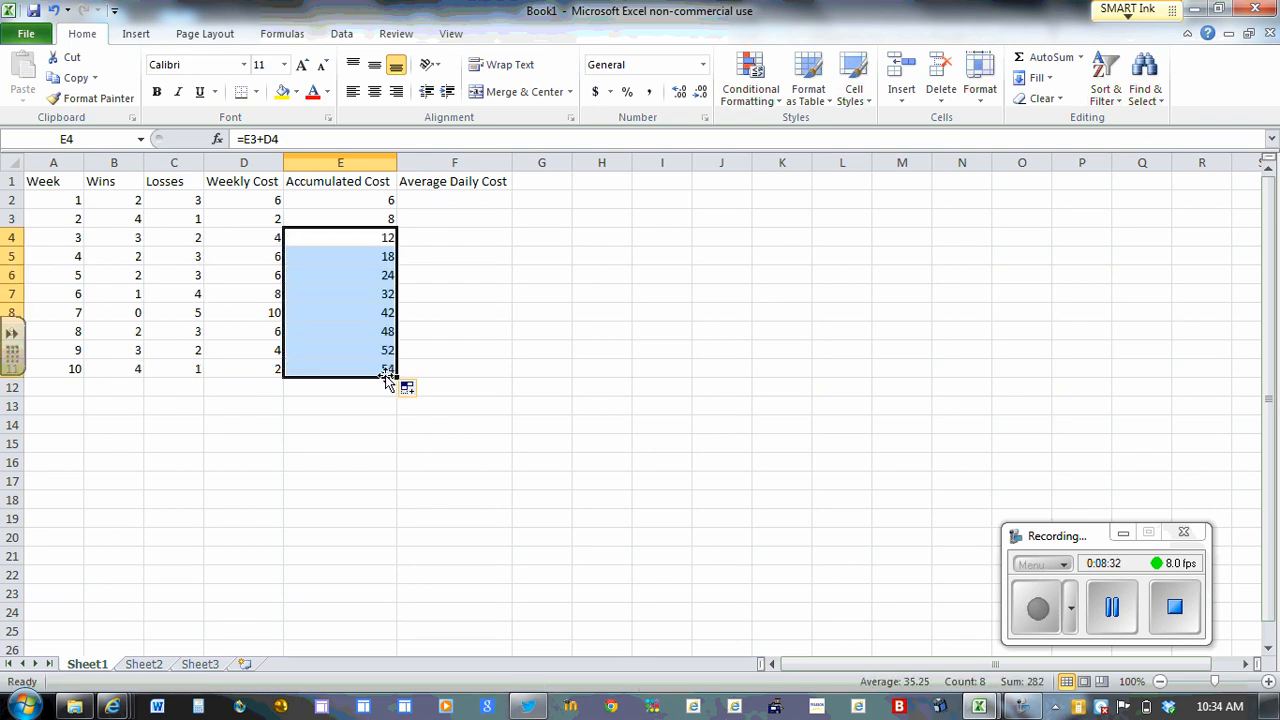
# Check which cells the accumulated cost formulas in E4, E5 and E6 add together
pyautogui.click(337, 237)
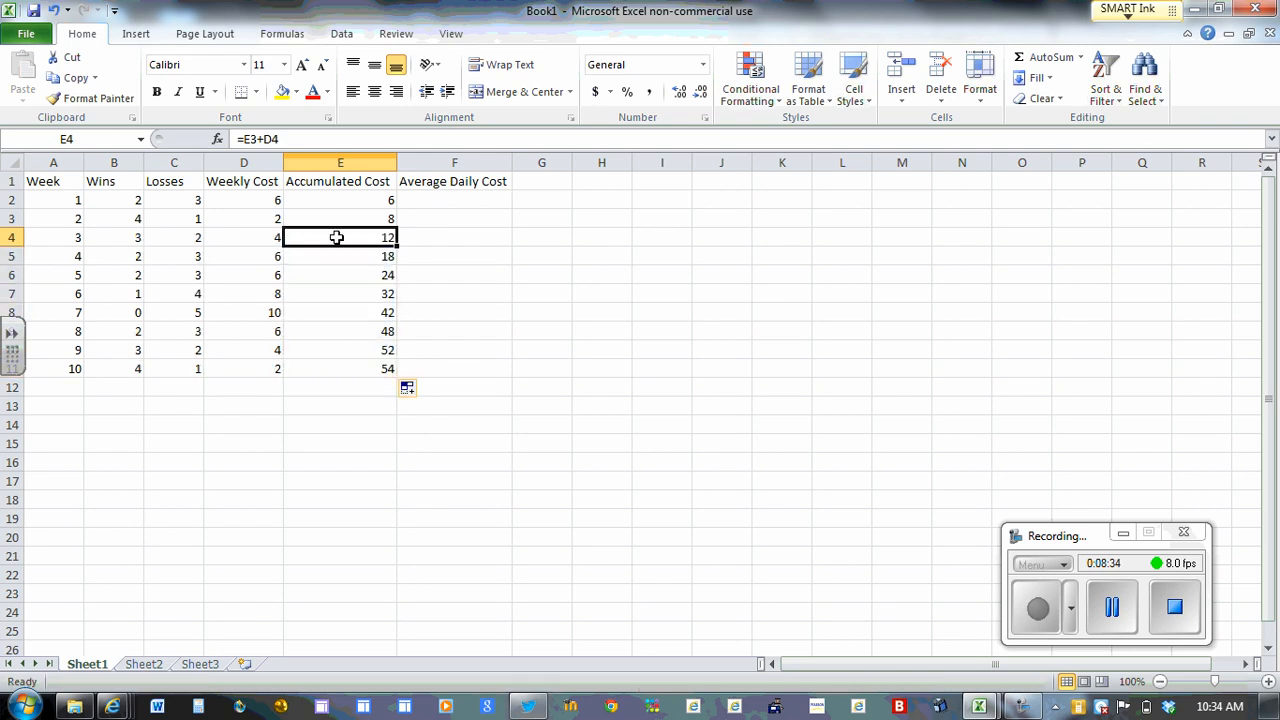
pyautogui.click(311, 138)
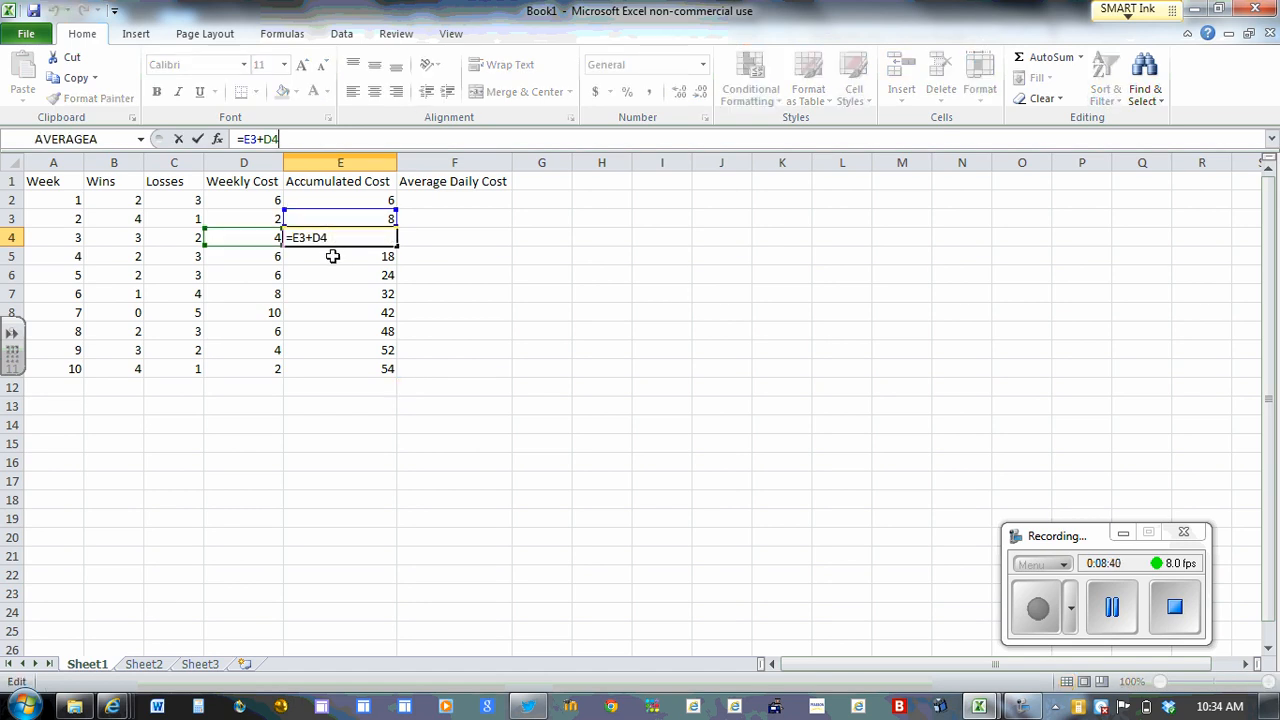
pyautogui.press('Return')
pyautogui.click(303, 139)
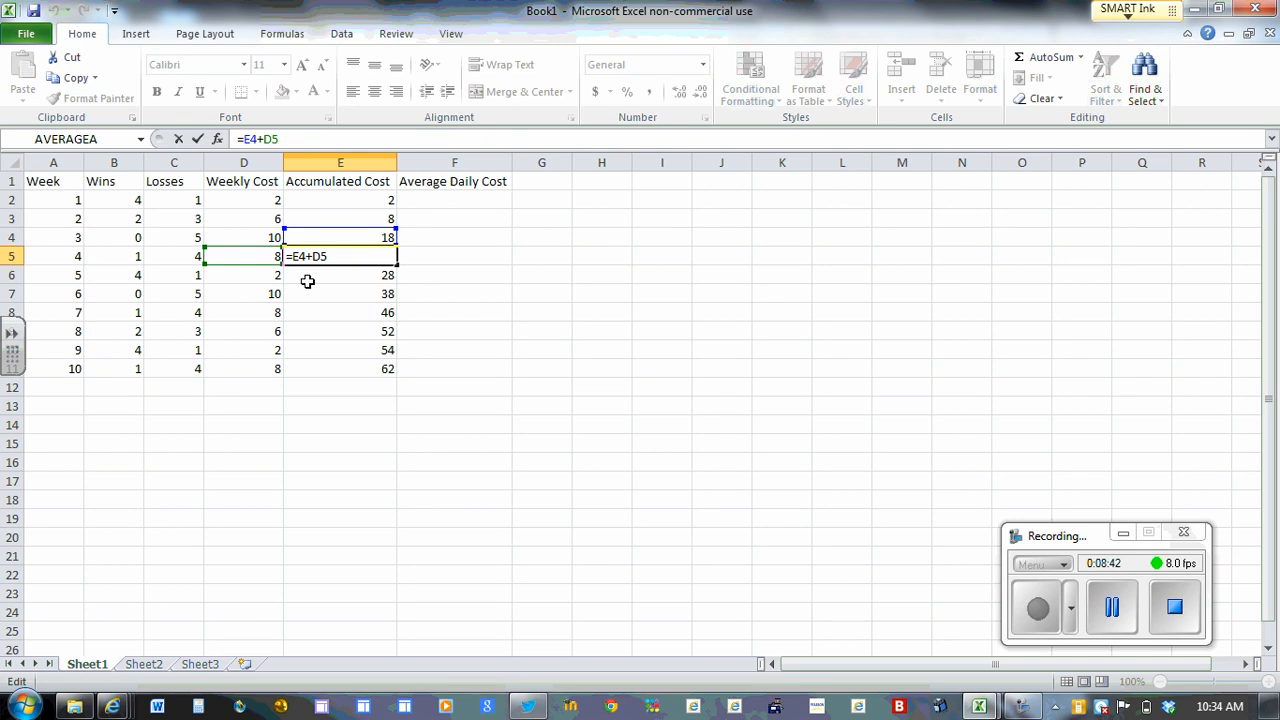
pyautogui.press('Return')
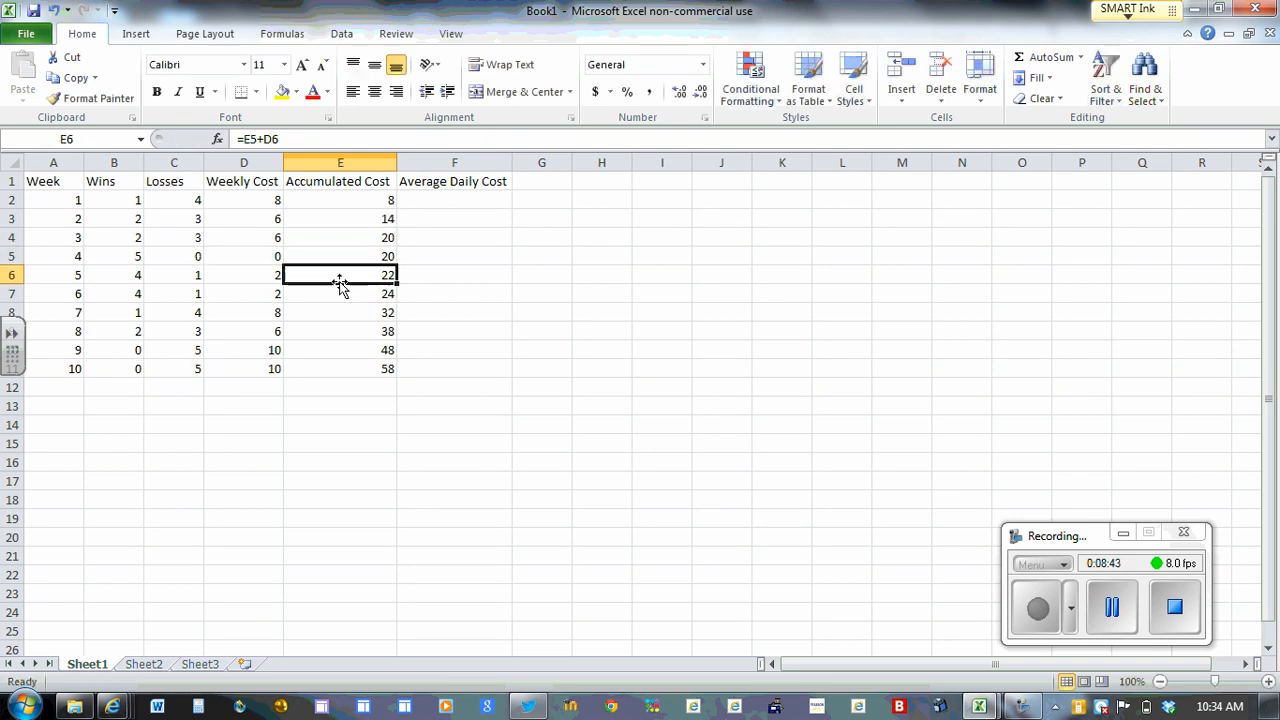
pyautogui.click(298, 139)
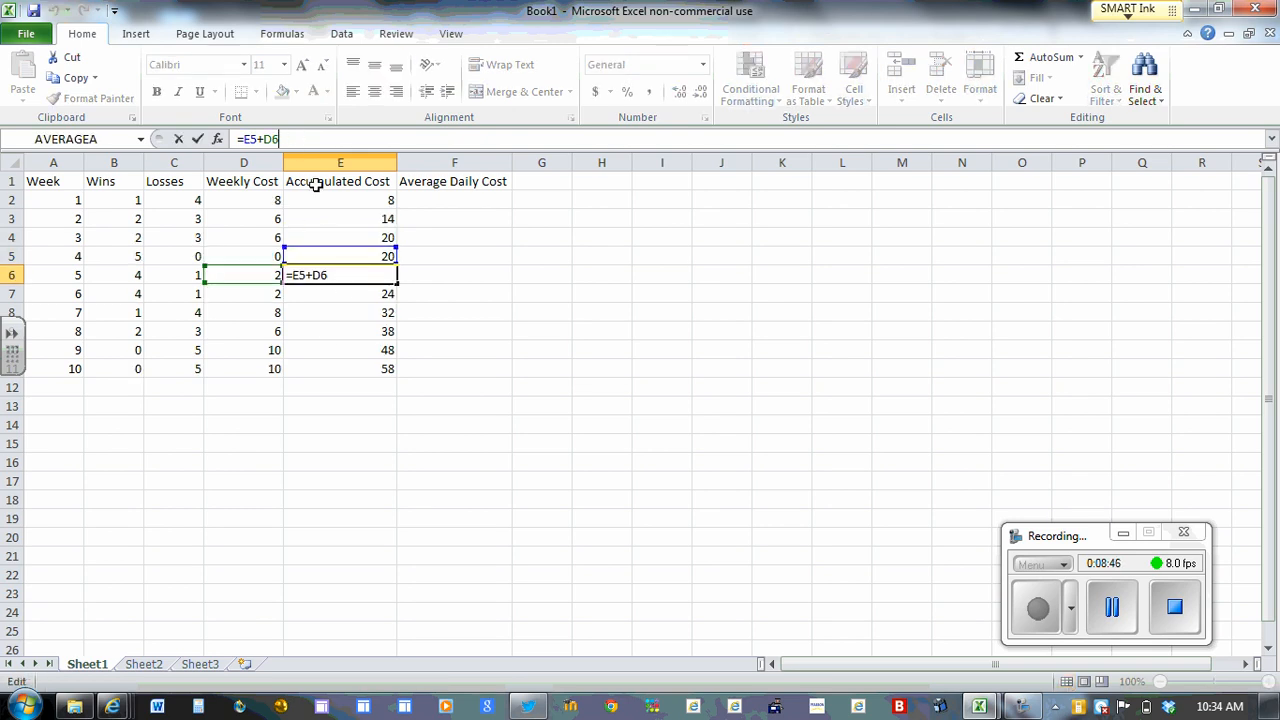
# Enter the formula =E2/5 in F2 for the first week's average daily cost
pyautogui.click(458, 197)
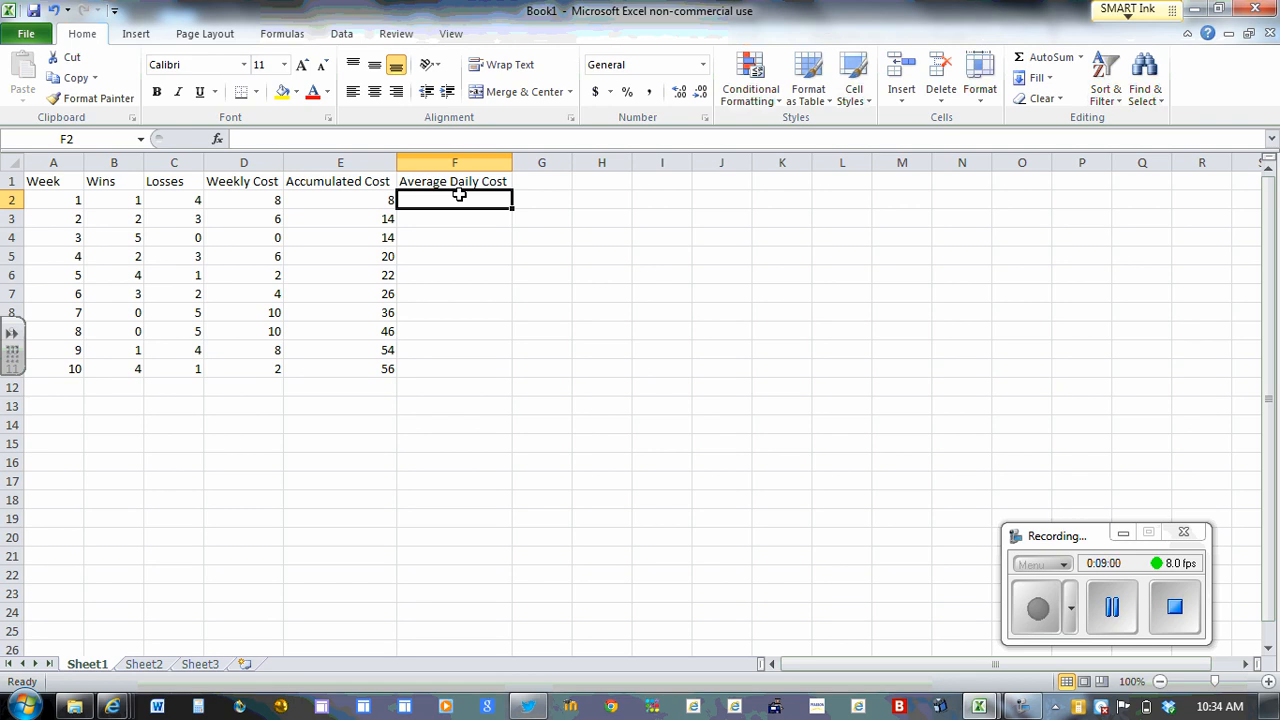
pyautogui.write('=')
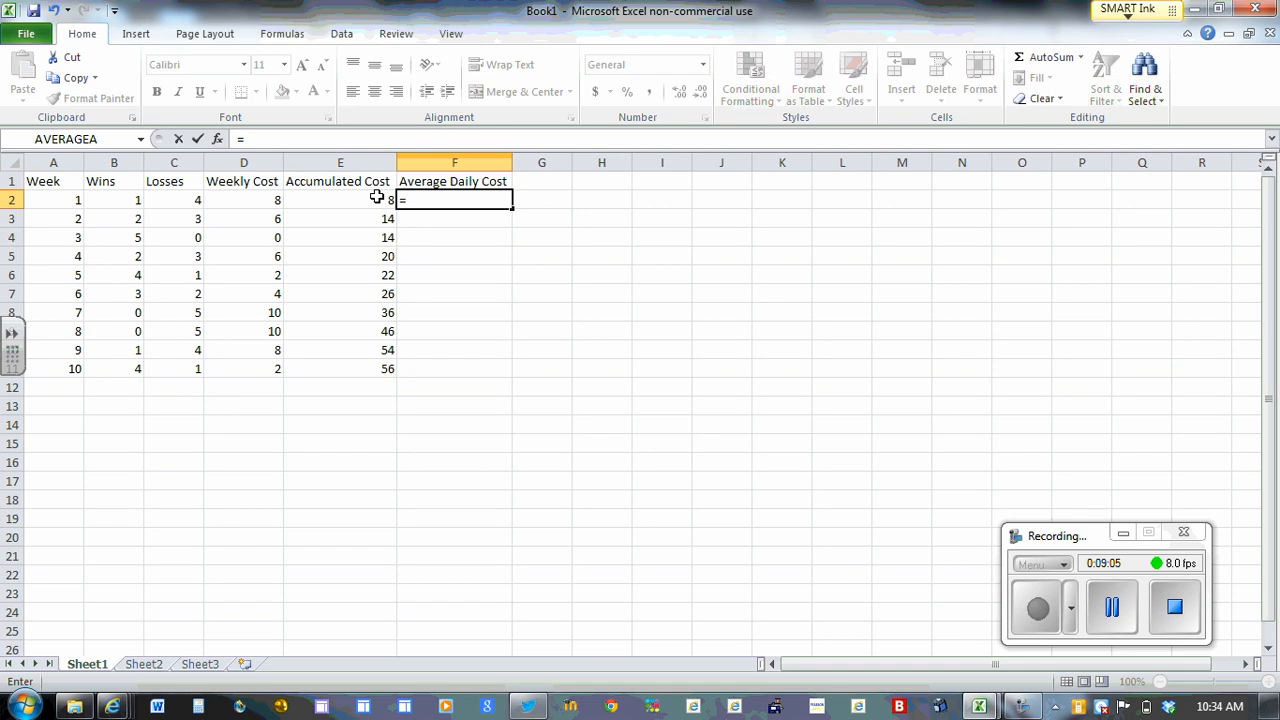
pyautogui.click(377, 200)
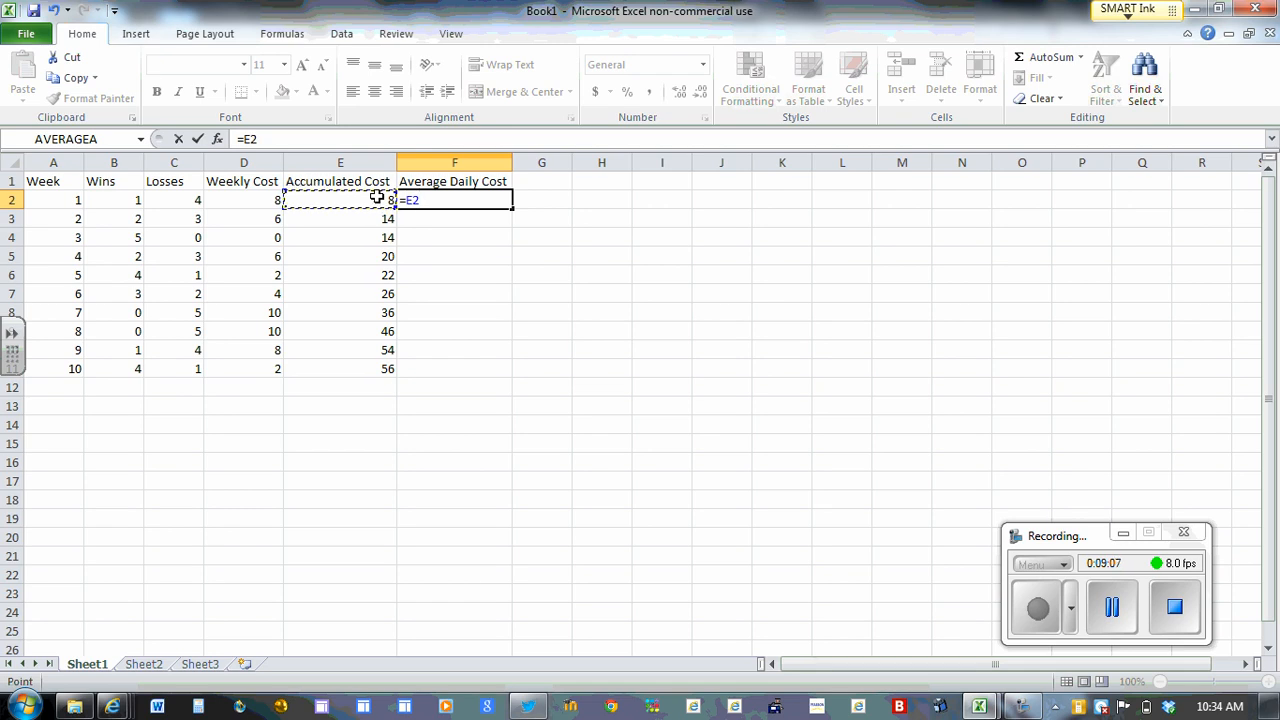
pyautogui.write('/')
pyautogui.write('5')
pyautogui.press('Return')
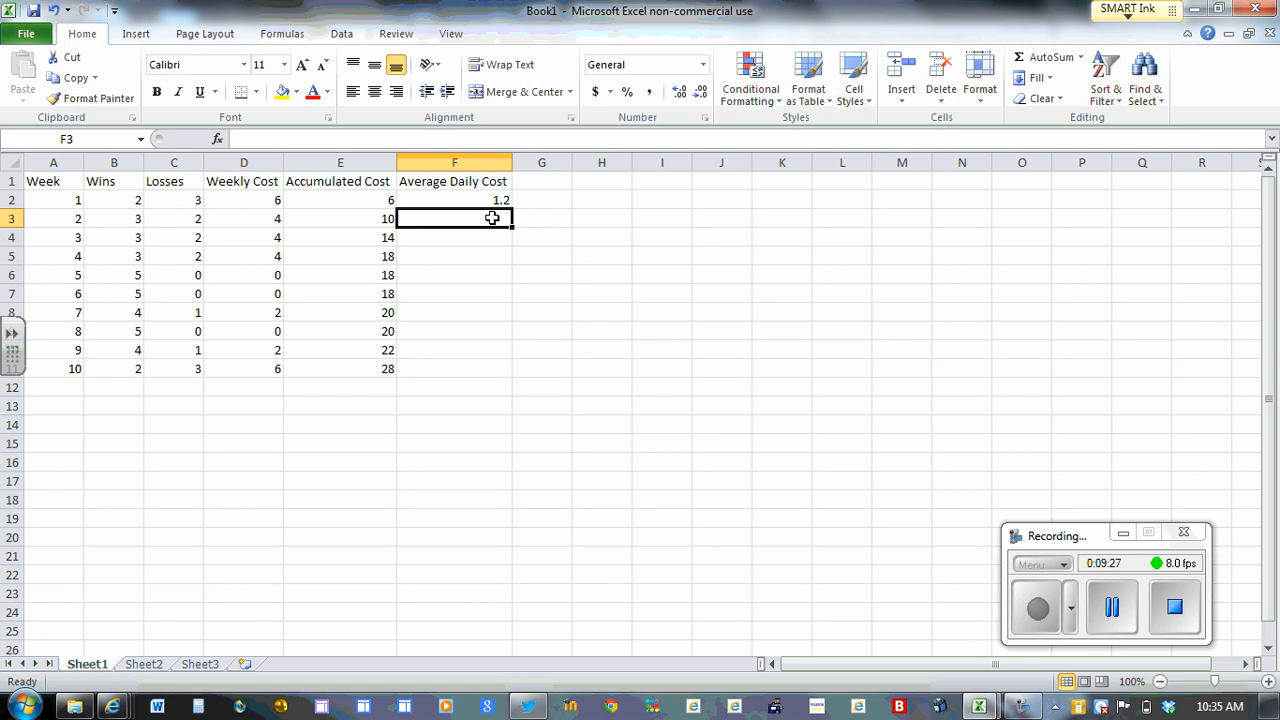
# Enter the formula =E3/(5*A3) in F3 and fill it down the Average Daily Cost column through F11
pyautogui.write('=')
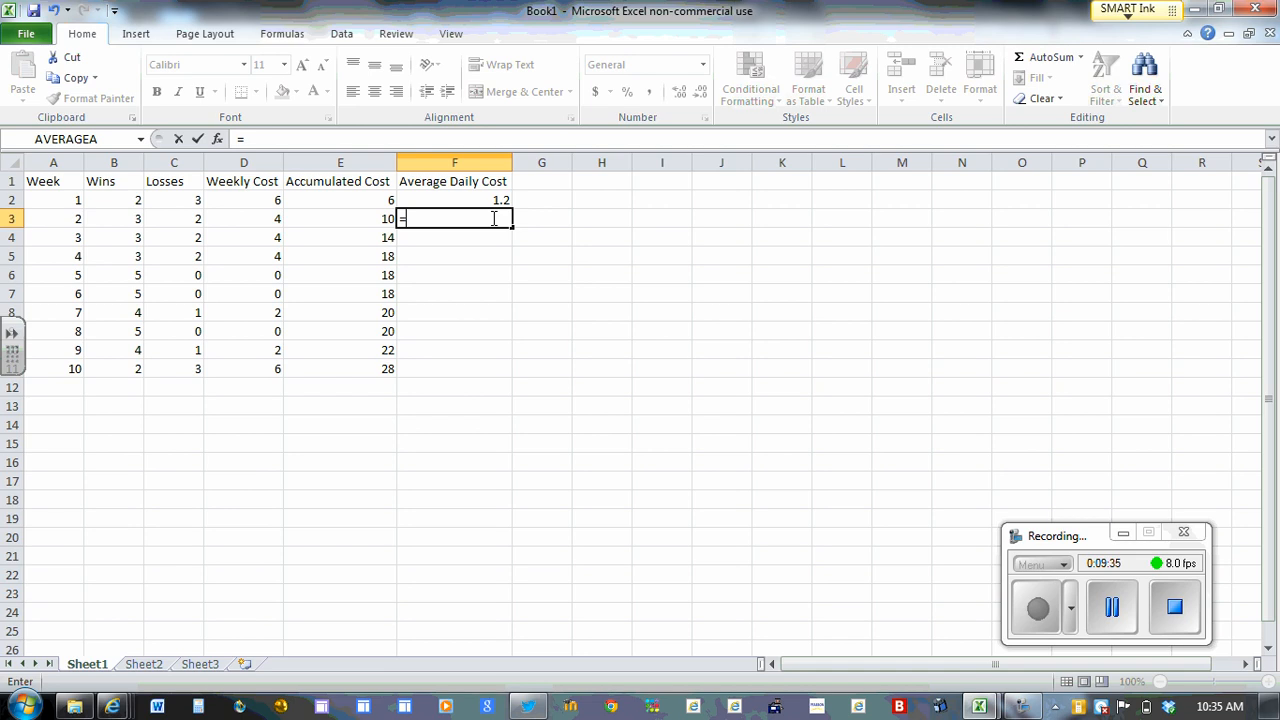
pyautogui.click(491, 218)
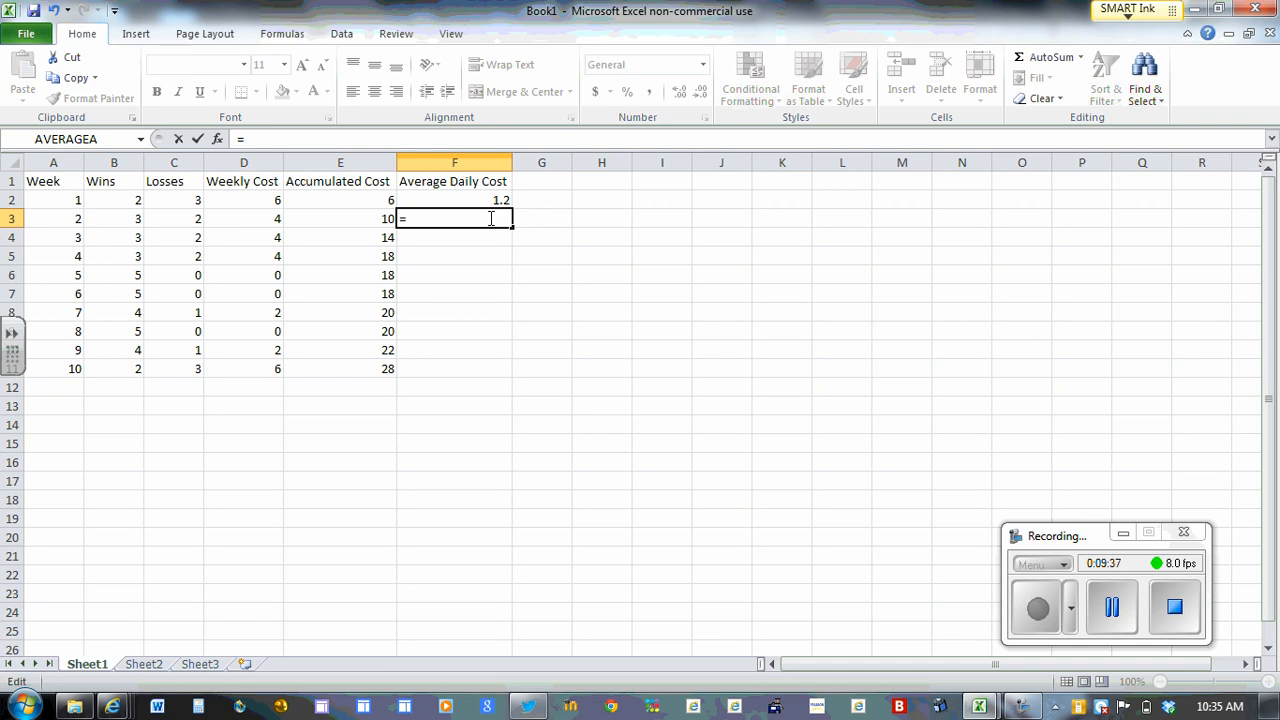
pyautogui.click(371, 217)
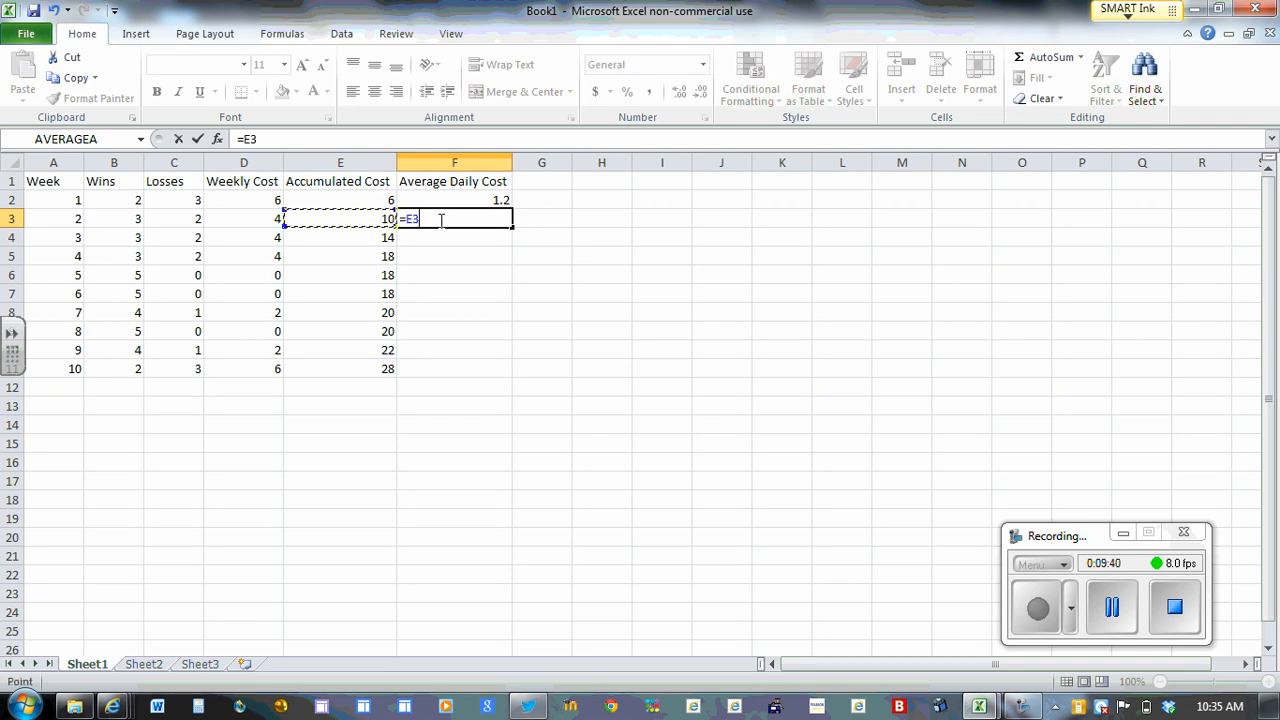
pyautogui.write('/(5*')
pyautogui.click(62, 221)
pyautogui.write(')')
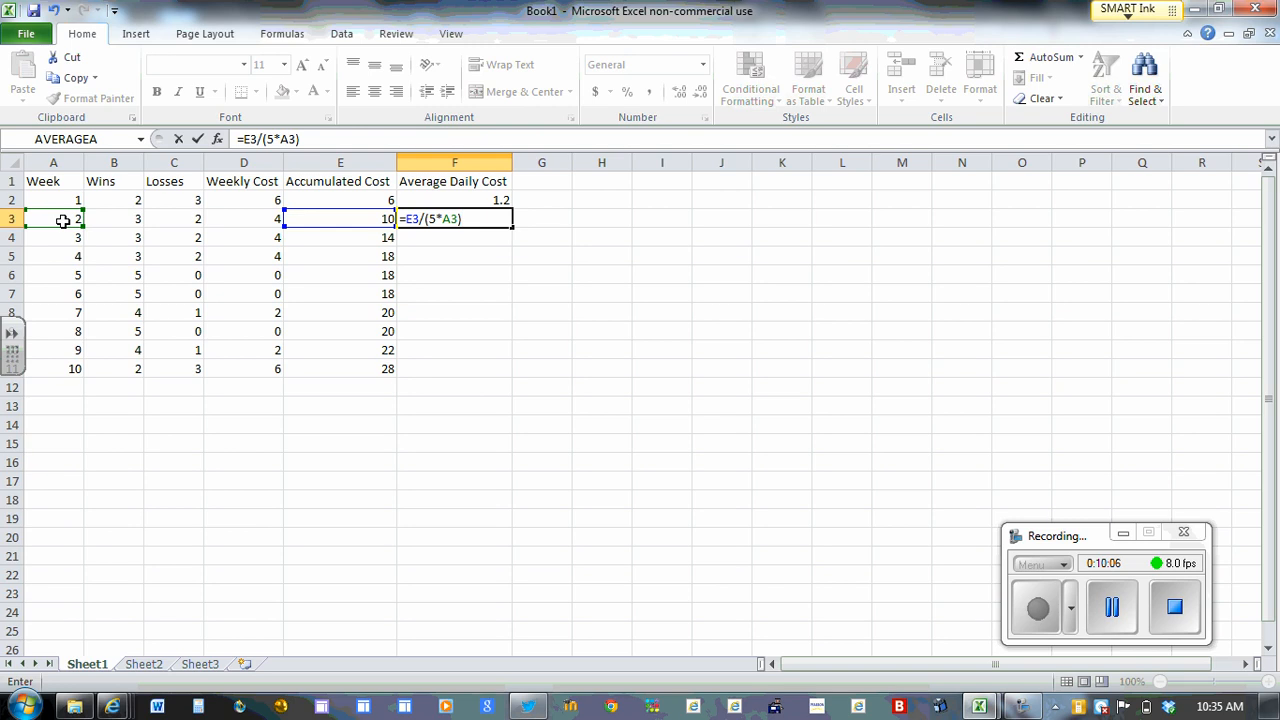
pyautogui.press('Return')
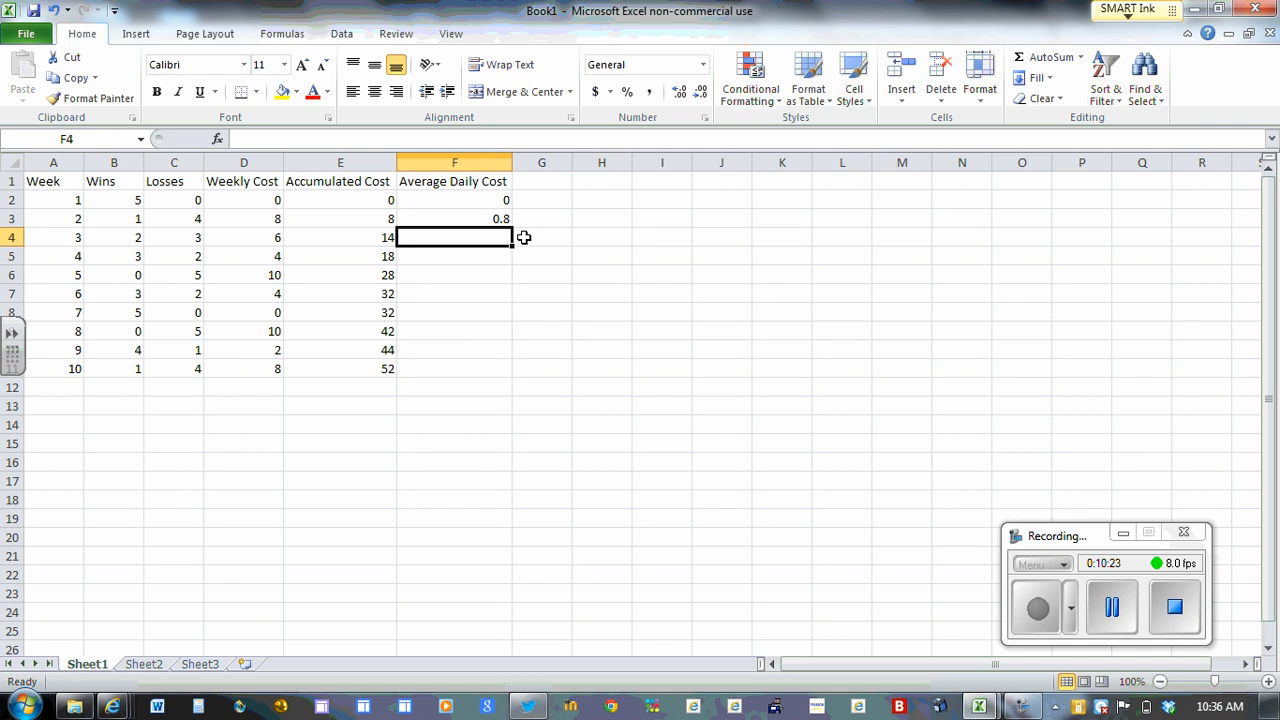
pyautogui.click(500, 218)
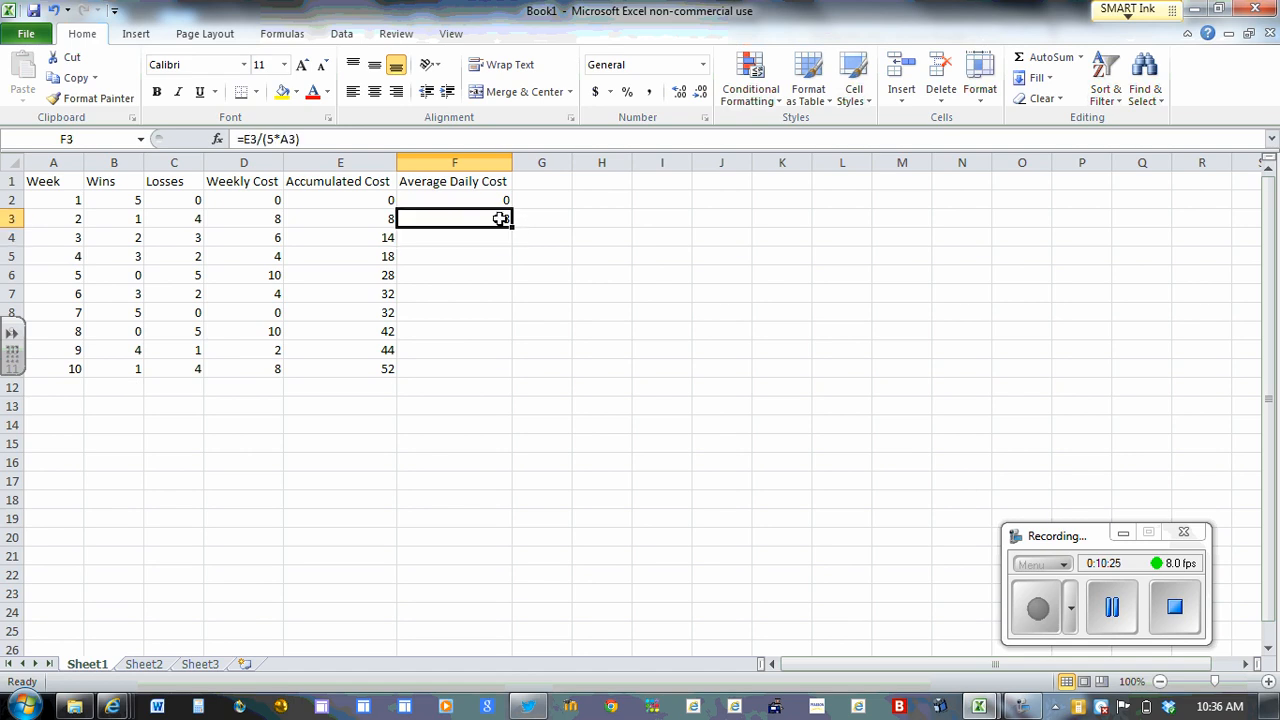
pyautogui.moveTo(510, 226); pyautogui.dragTo(506, 373)
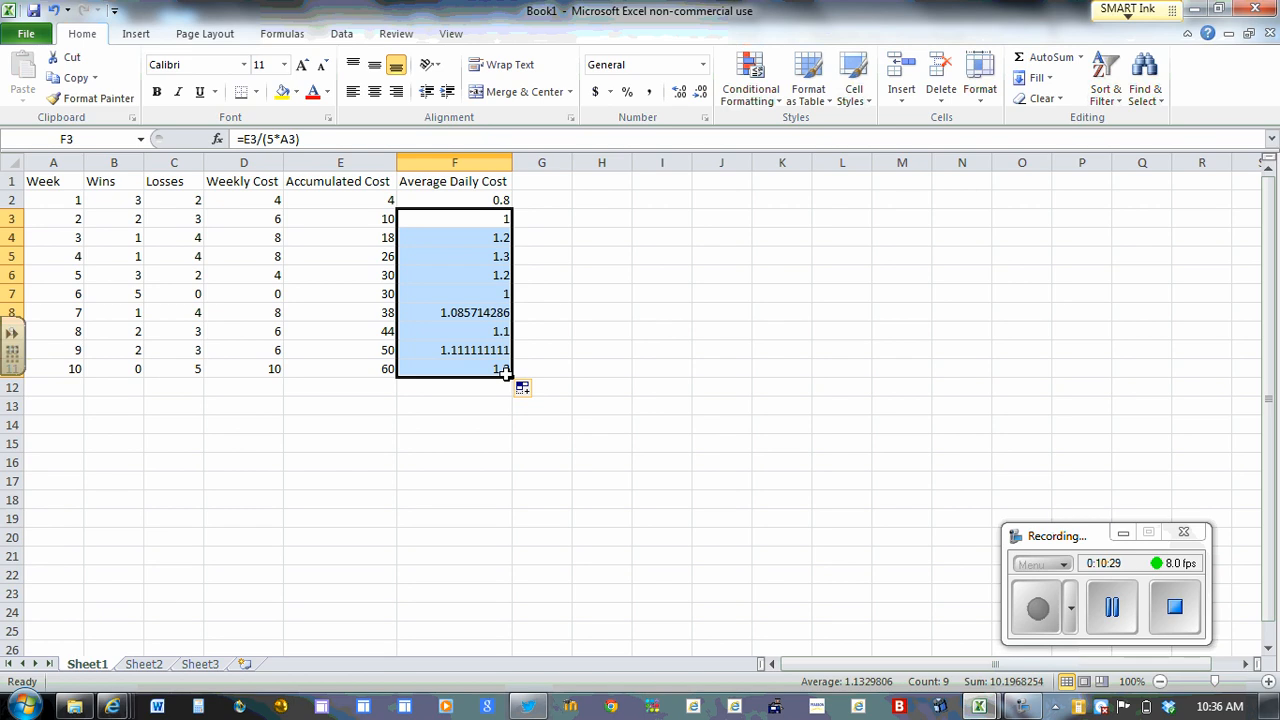
# Check which cells the average daily cost formulas in F4 and F5 refer to
pyautogui.click(460, 224)
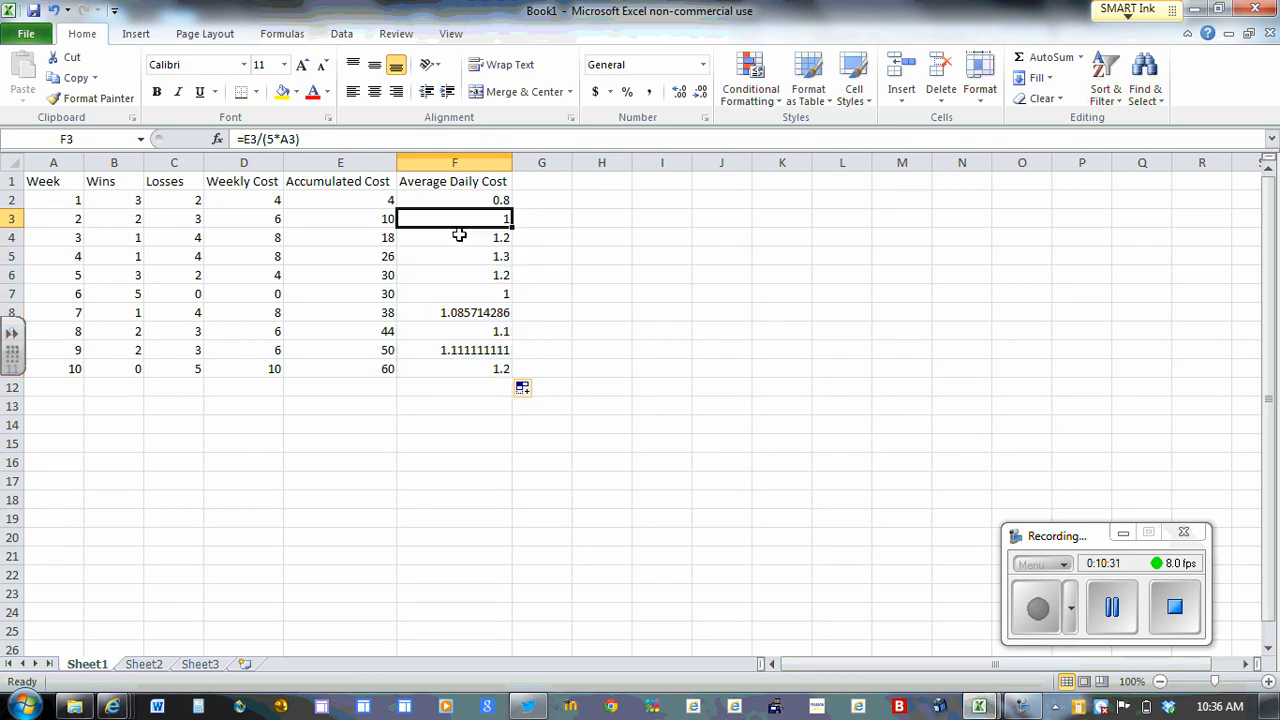
pyautogui.click(460, 237)
pyautogui.press('F2')
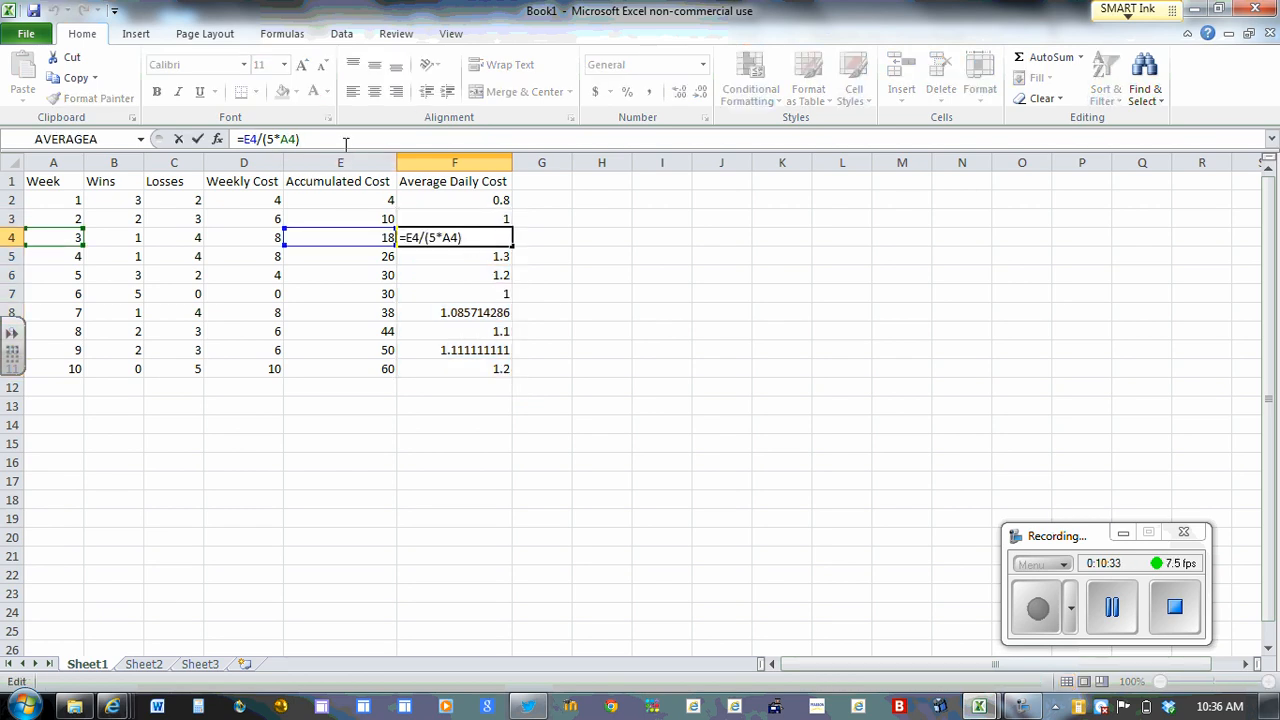
pyautogui.click(437, 256)
pyautogui.click(343, 140)
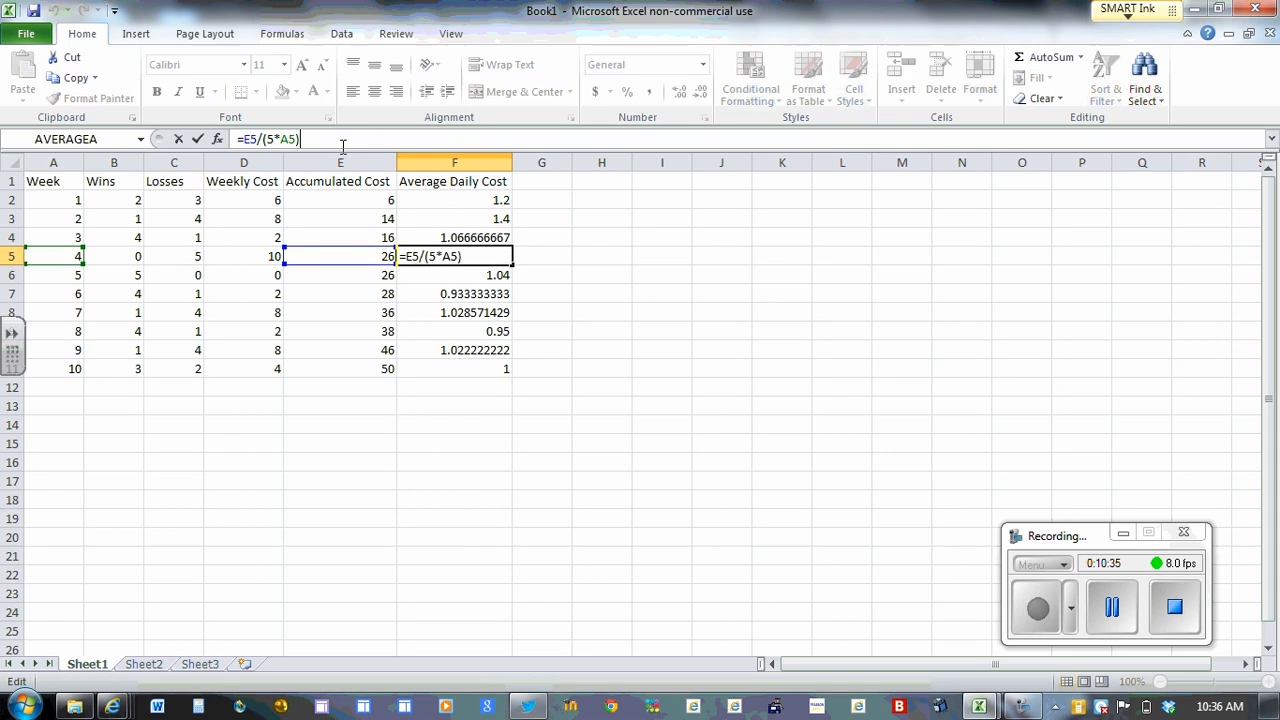
# Review the average daily cost formulas for all ten weeks, from F2 down to F11
pyautogui.click(529, 368)
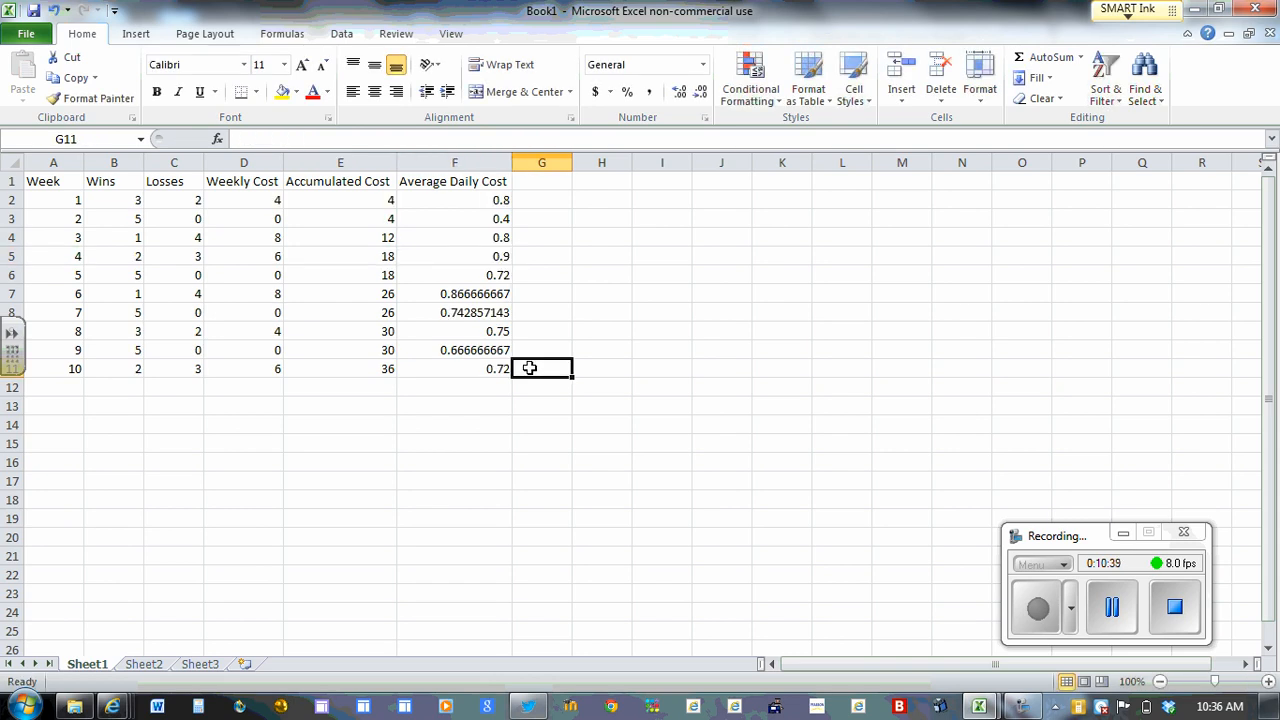
pyautogui.press('Left')
pyautogui.press('Up')
pyautogui.press('Up')
pyautogui.press('Up')
pyautogui.press('Up')
pyautogui.press('Up')
pyautogui.press('Up')
pyautogui.press('Up')
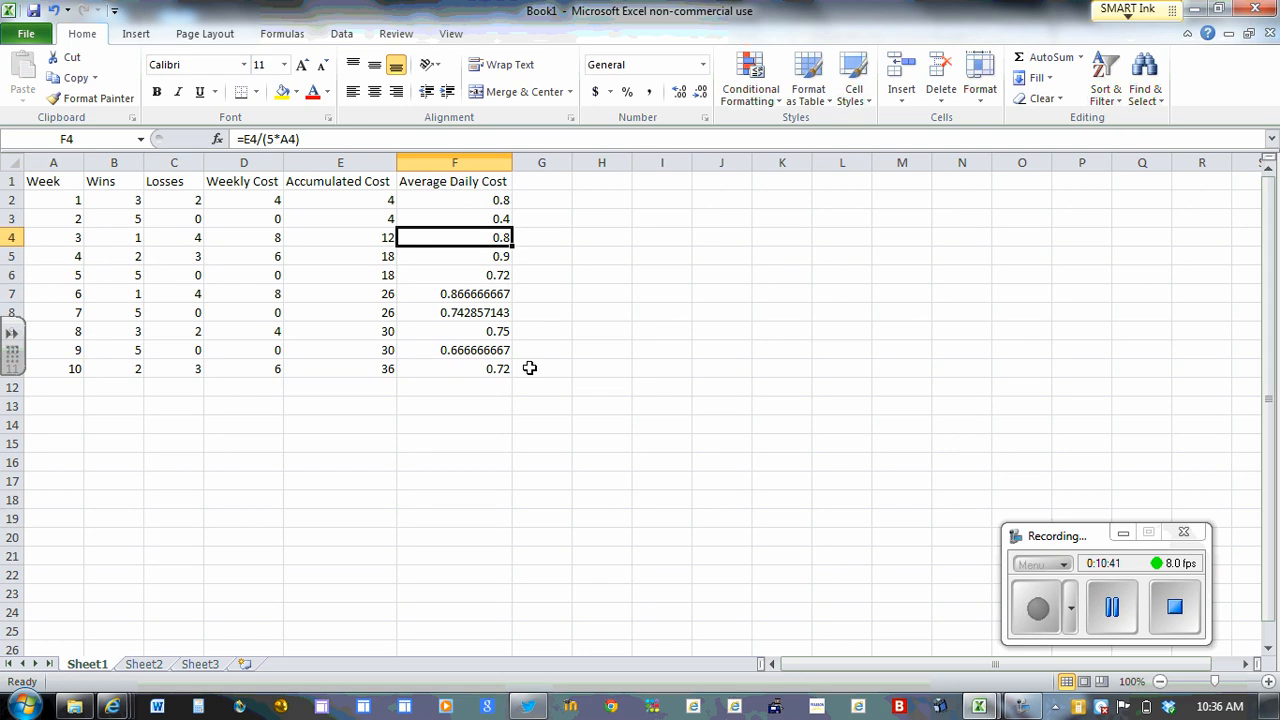
pyautogui.press('Up')
pyautogui.press('Up')
pyautogui.press('Down')
pyautogui.press('Down')
pyautogui.press('Down')
pyautogui.press('Down')
pyautogui.press('Down')
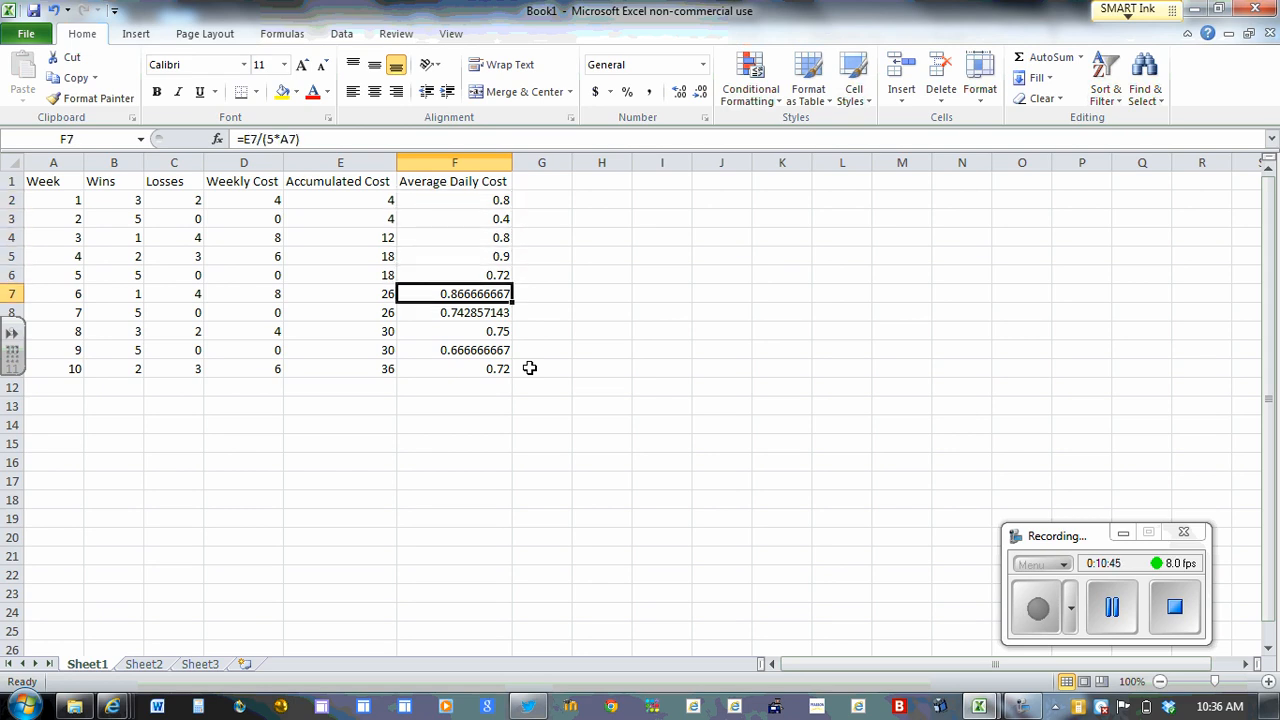
pyautogui.press('Down')
pyautogui.press('Down')
pyautogui.press('Down')
pyautogui.press('Down')
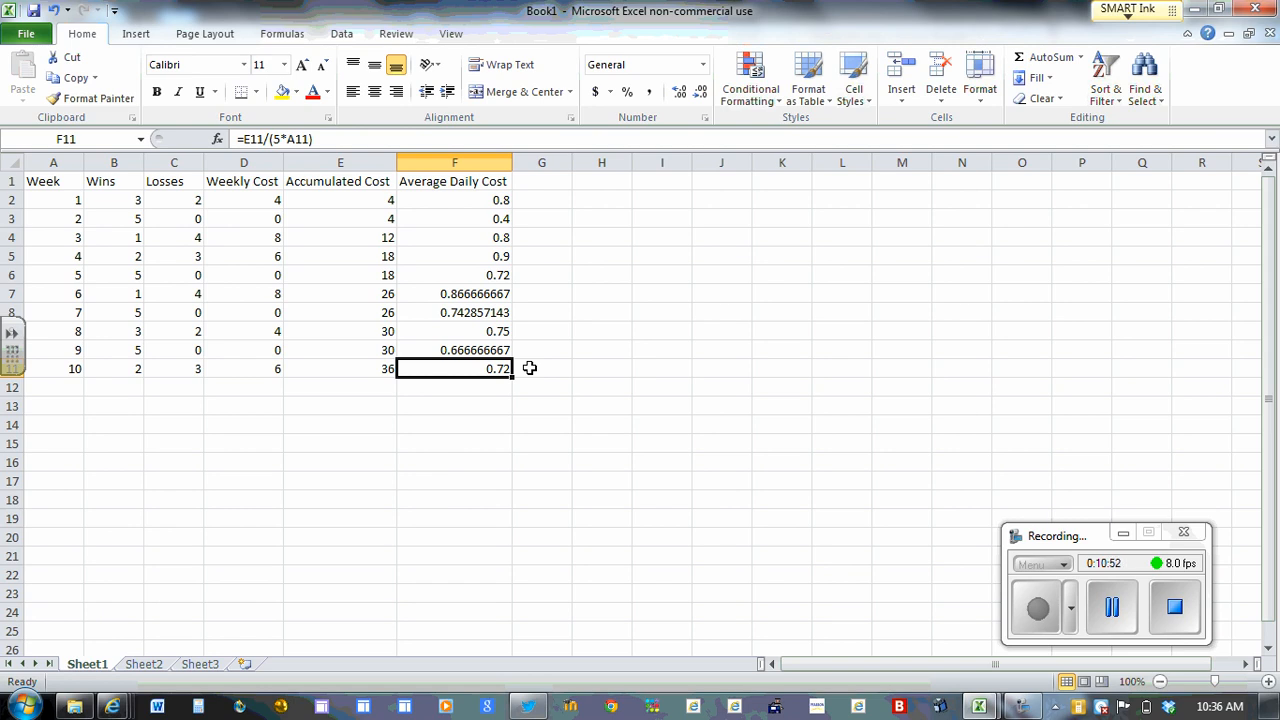
# Insert a basic 2-D line chart of the Average Daily Cost data in F1:F11 and place it beside the table
pyautogui.click(590, 202)
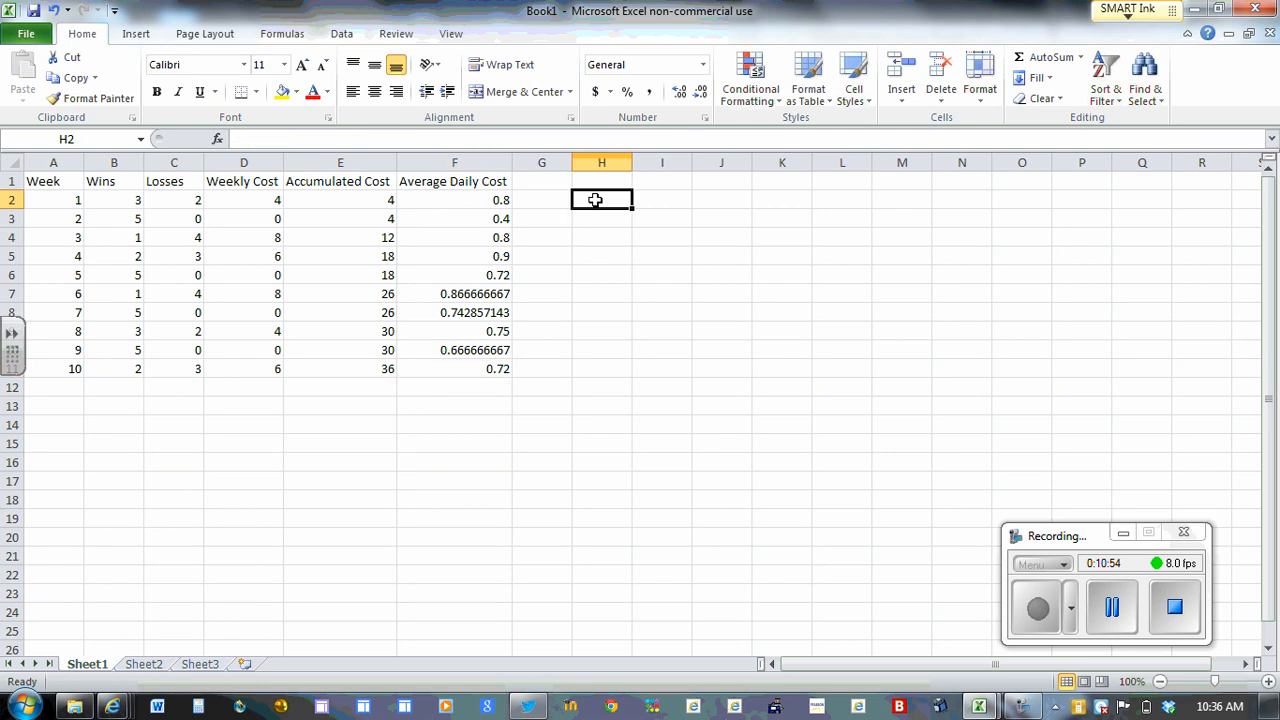
pyautogui.moveTo(493, 182); pyautogui.dragTo(489, 375)
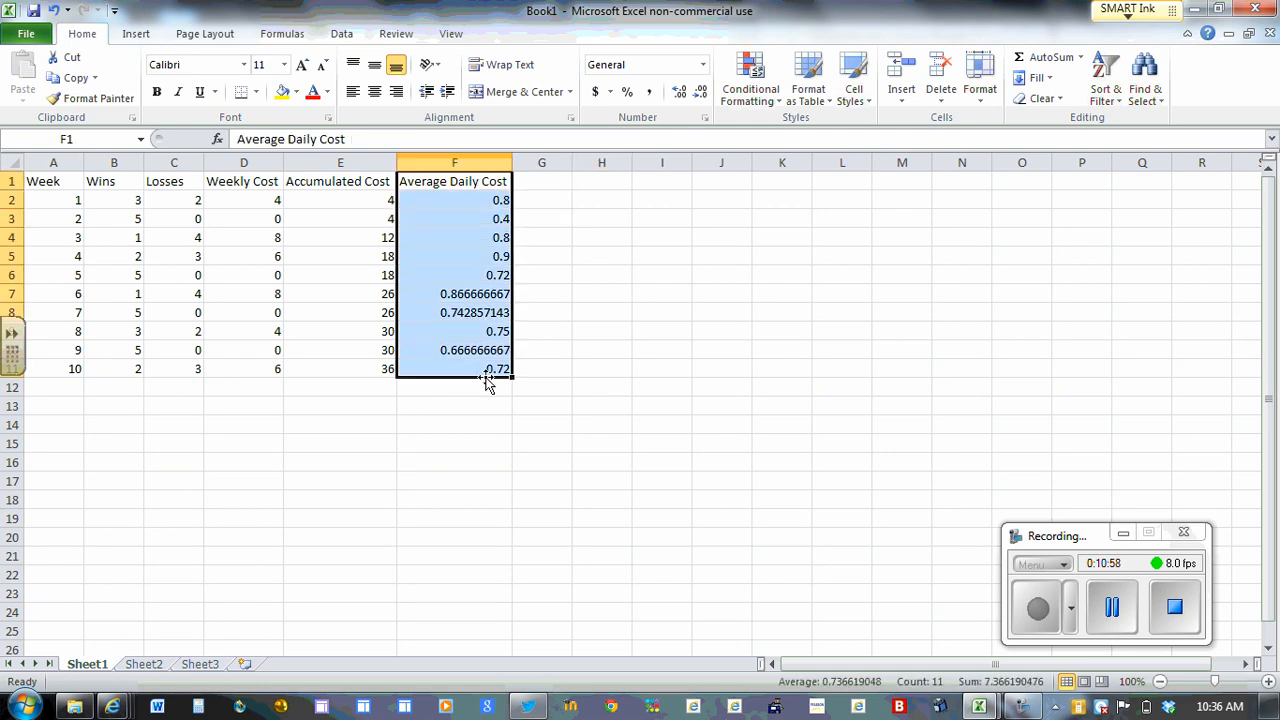
pyautogui.click(137, 38)
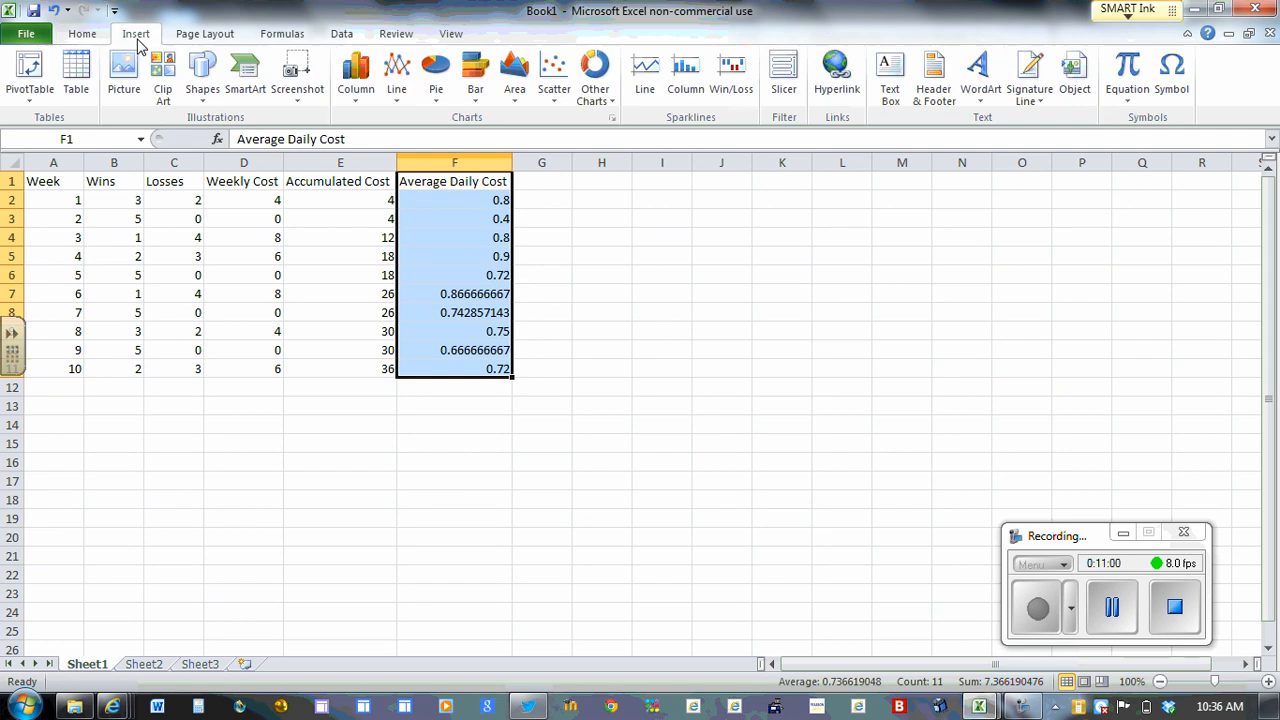
pyautogui.click(397, 92)
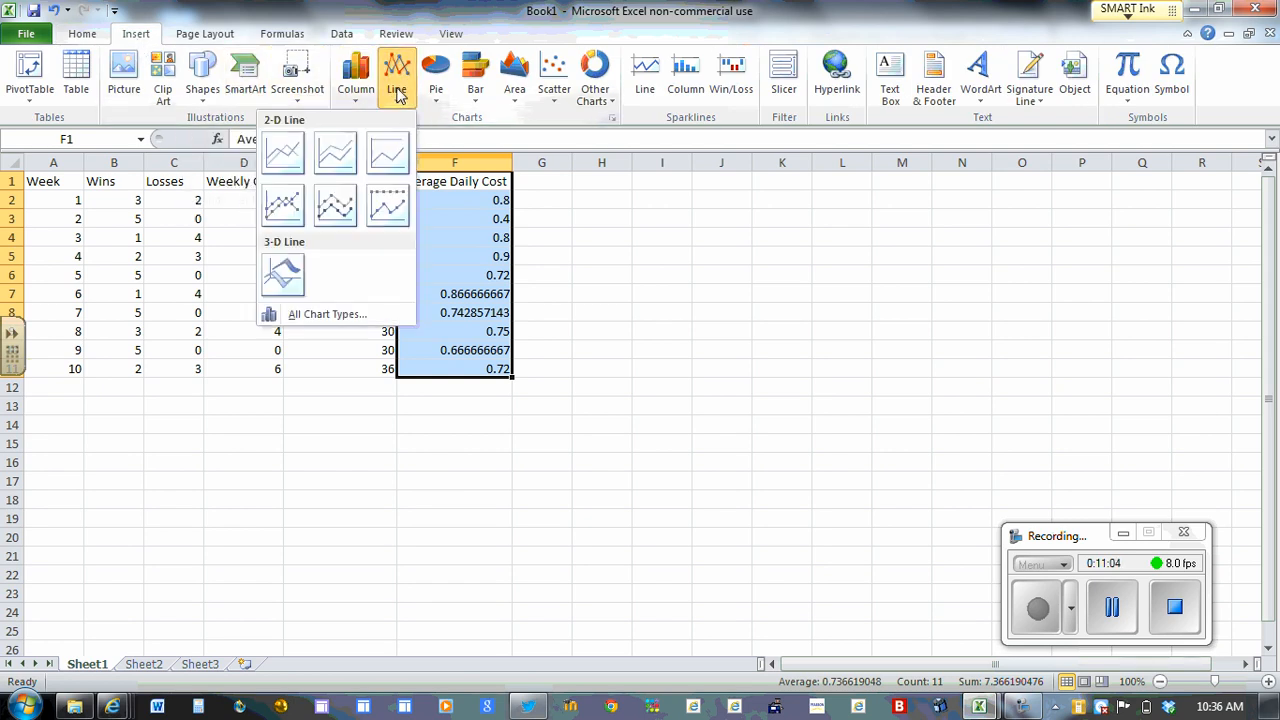
pyautogui.click(286, 160)
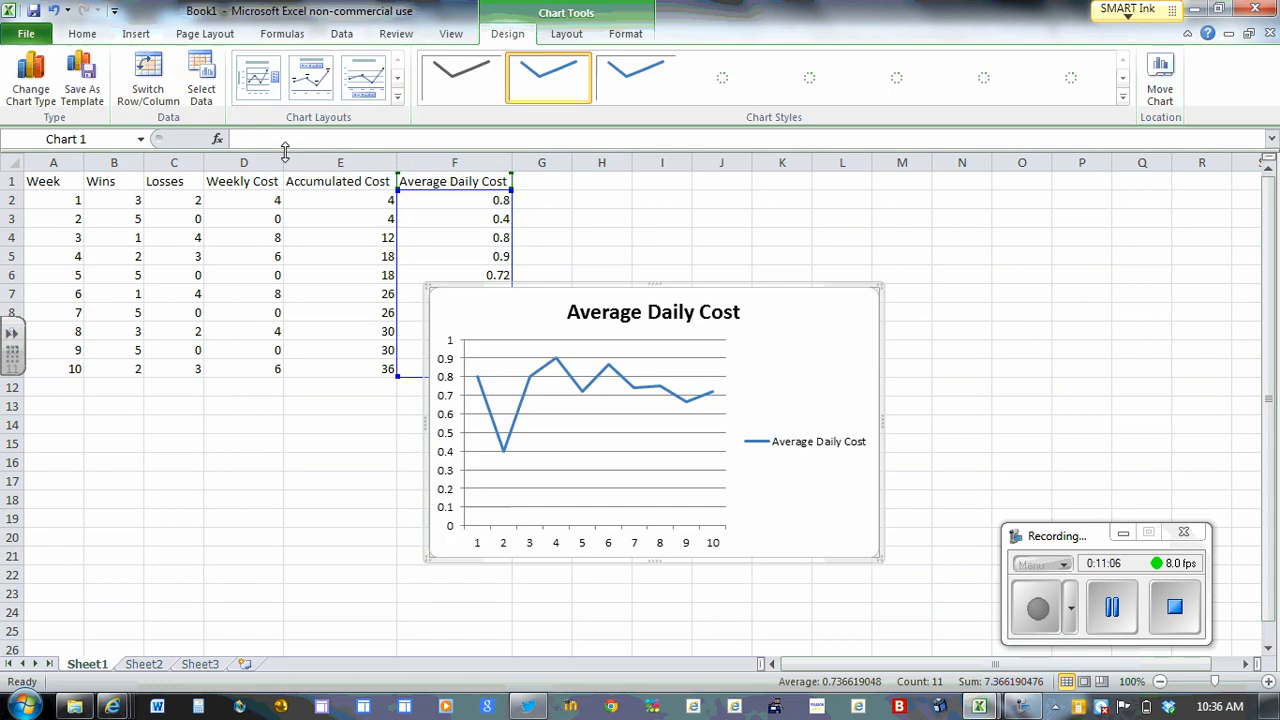
pyautogui.moveTo(798, 333); pyautogui.dragTo(938, 238)
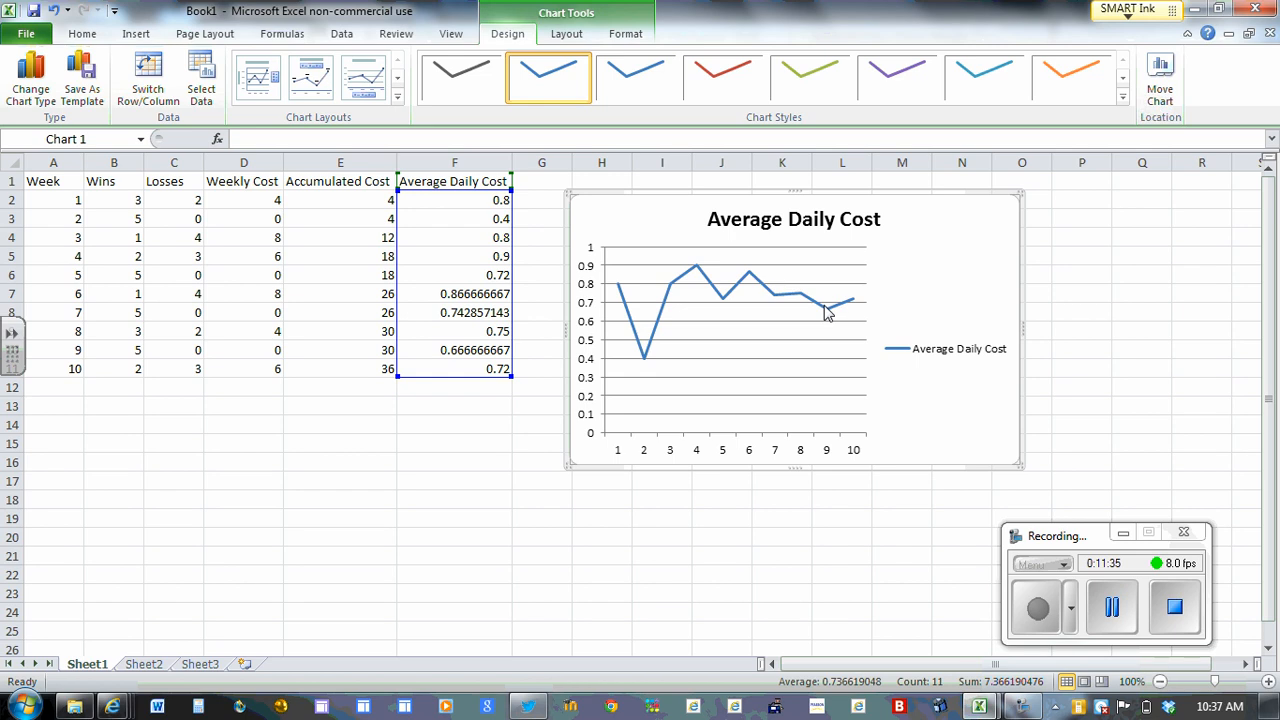
pyautogui.moveTo(826, 311)
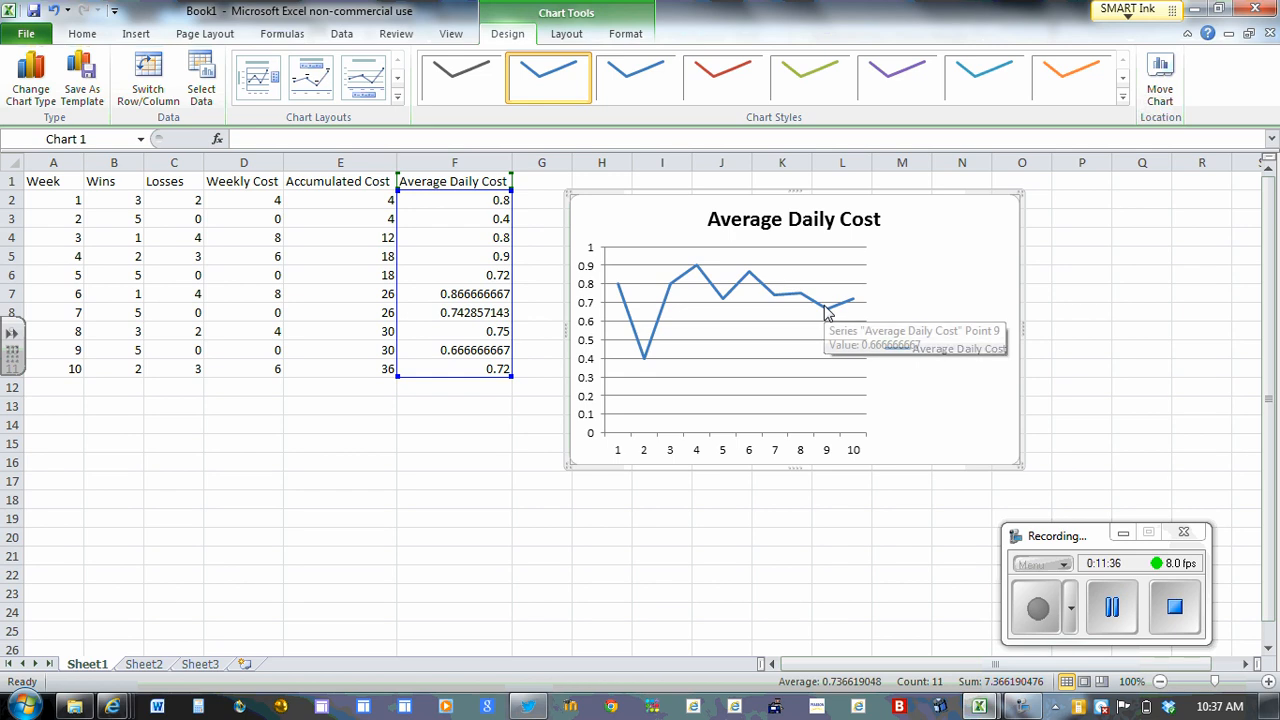
# Fill the week 10 row A11:F11 down through row 21 to extend the simulation to 20 weeks
pyautogui.click(70, 369)
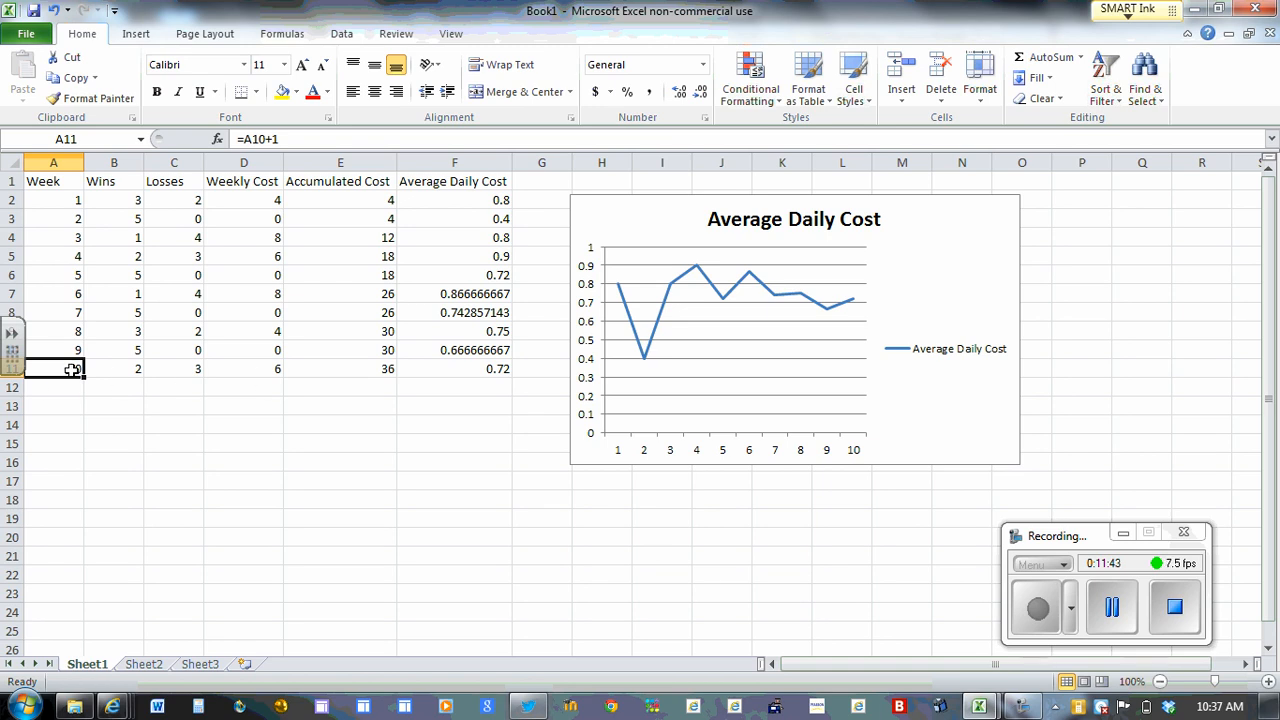
pyautogui.moveTo(74, 369); pyautogui.dragTo(434, 370)
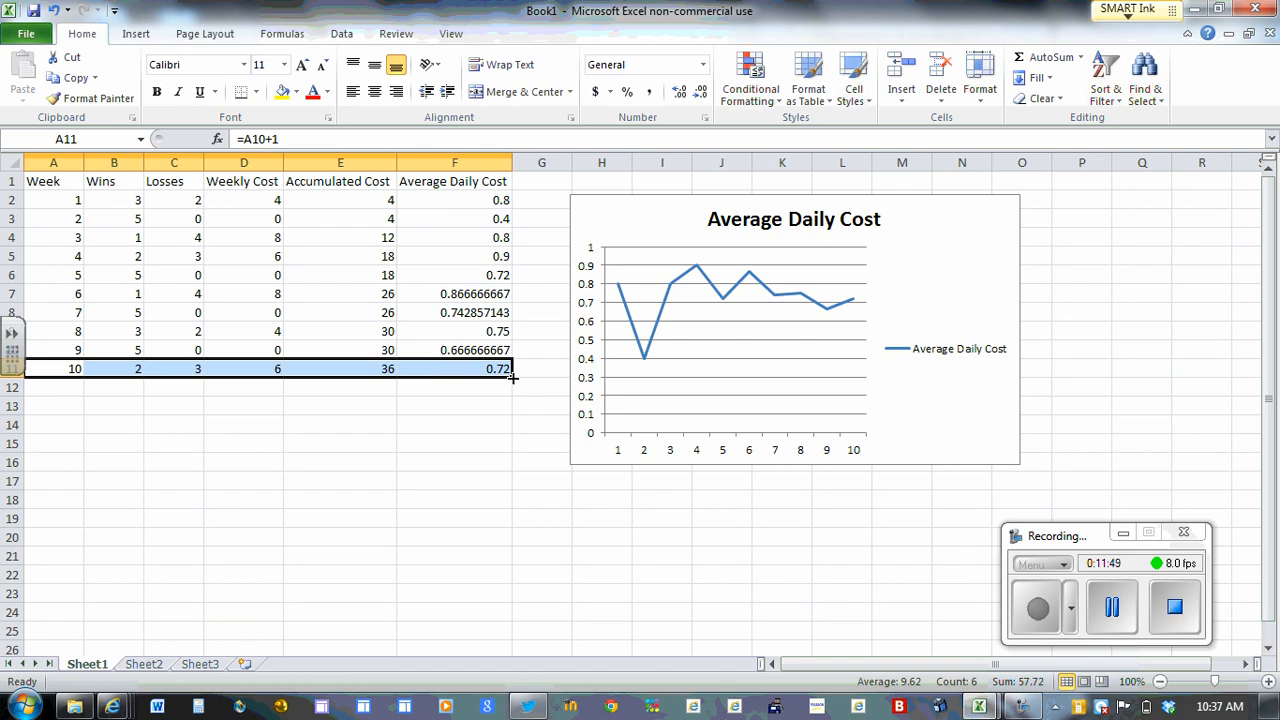
pyautogui.moveTo(511, 376)
pyautogui.mouseDown()
pyautogui.moveTo(511, 582)
pyautogui.moveTo(510, 570)
pyautogui.mouseUp()
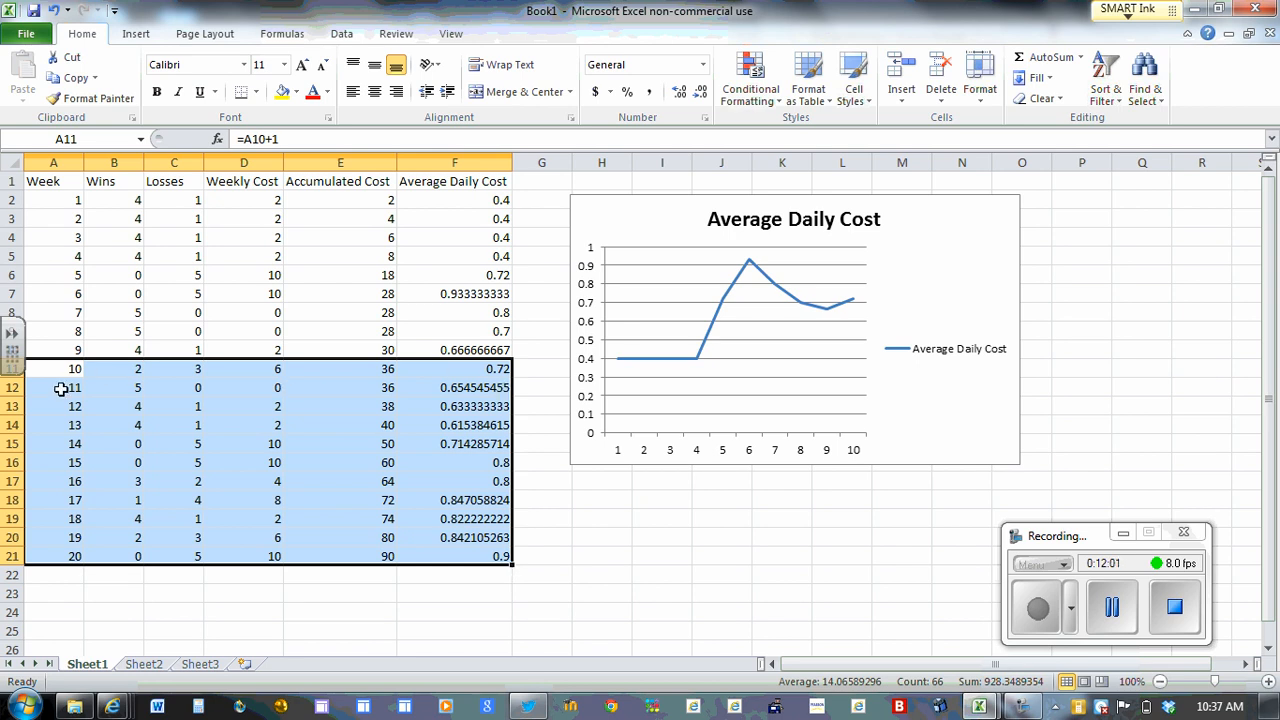
# Check the copied wins, losses and average daily cost formulas in row 12 and the accumulated cost formula in E13
pyautogui.click(108, 388)
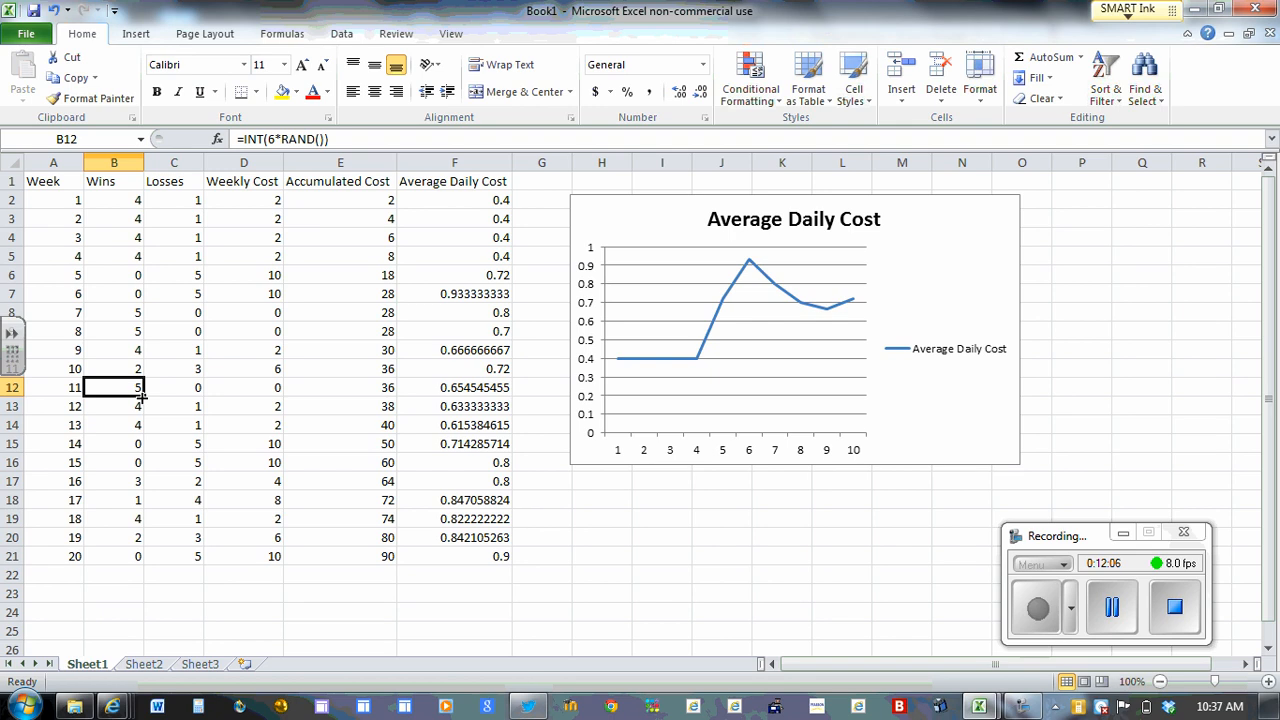
pyautogui.click(182, 392)
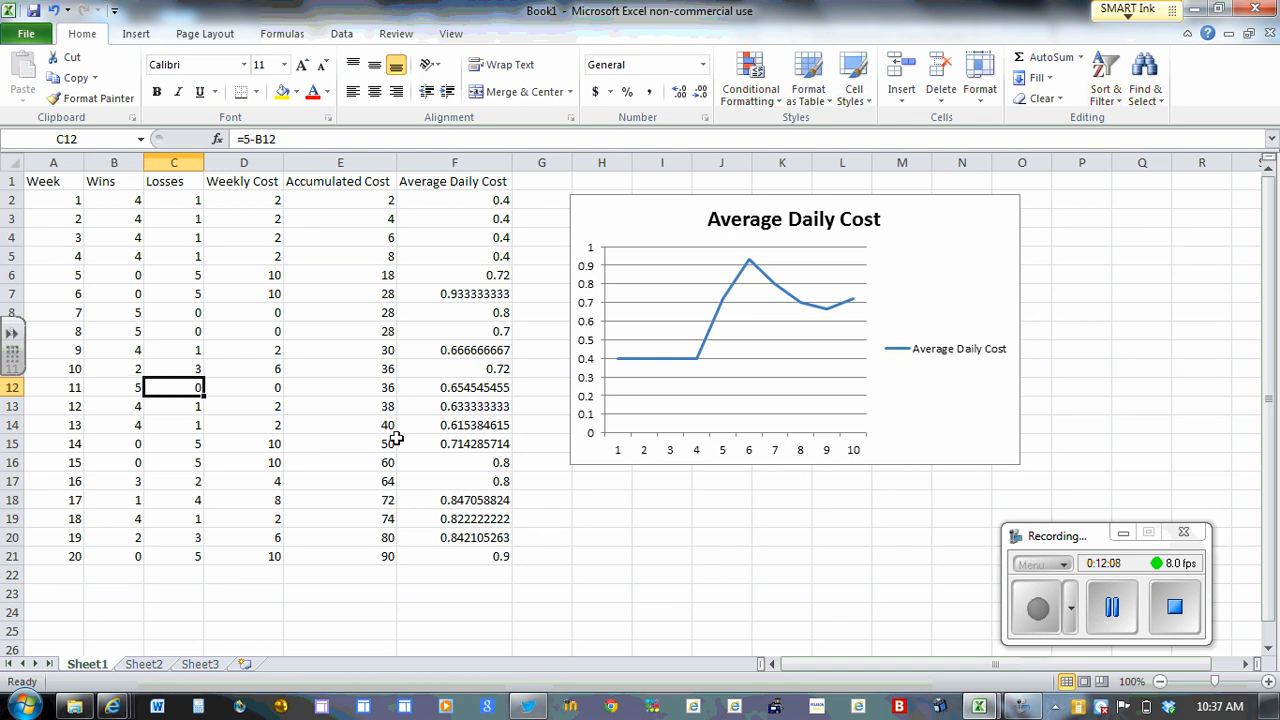
pyautogui.click(454, 386)
pyautogui.click(340, 138)
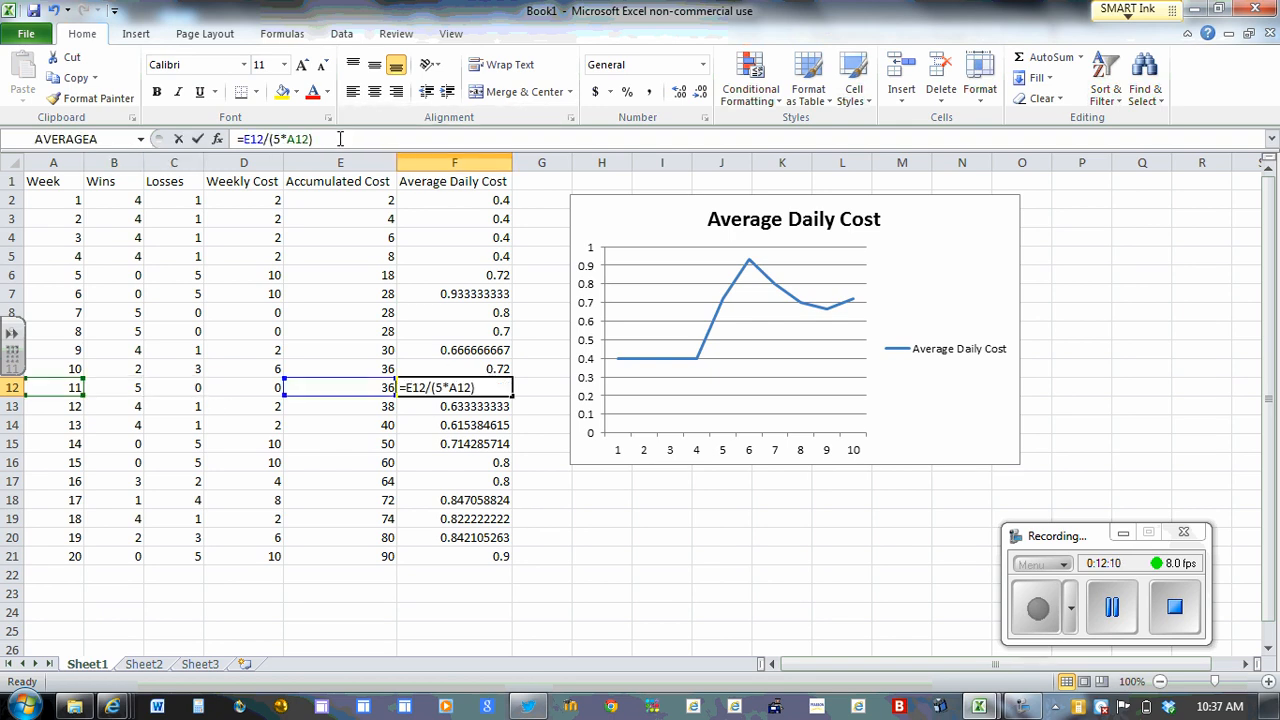
pyautogui.click(360, 405)
pyautogui.click(312, 140)
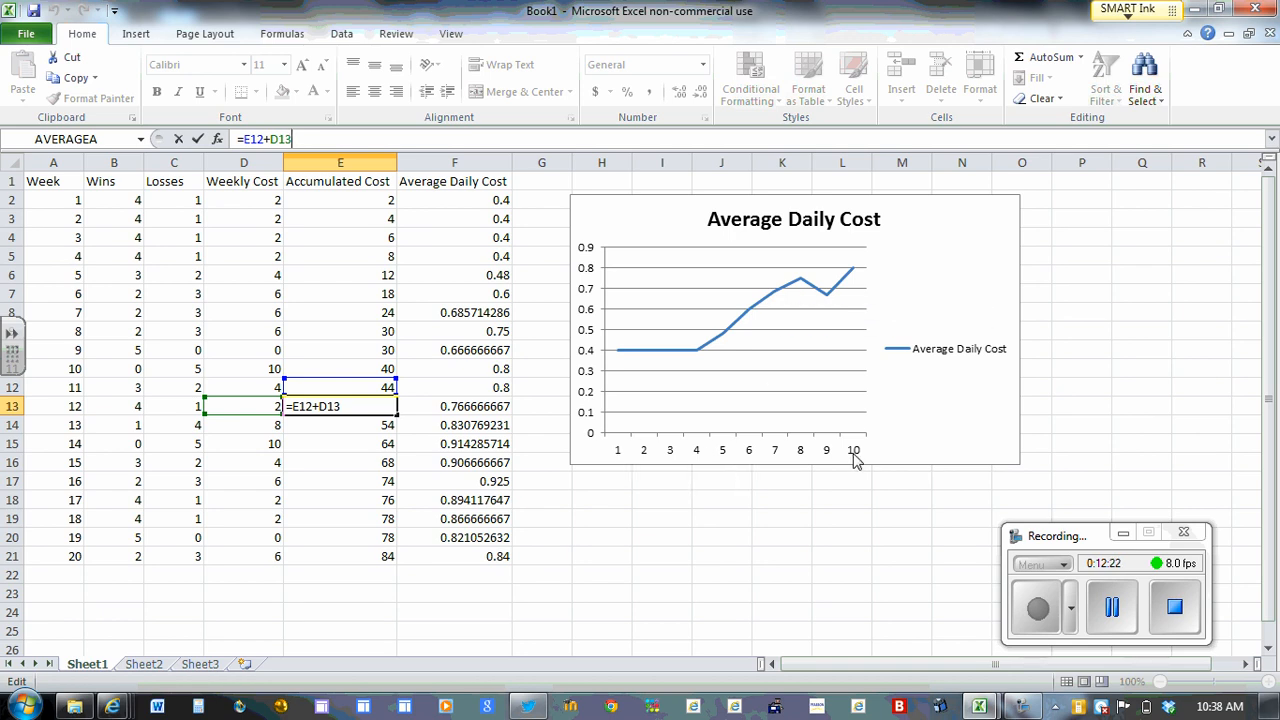
# Extend the line chart's data range through F21 and widen the chart to about the far edge of column Q
pyautogui.click(628, 230)
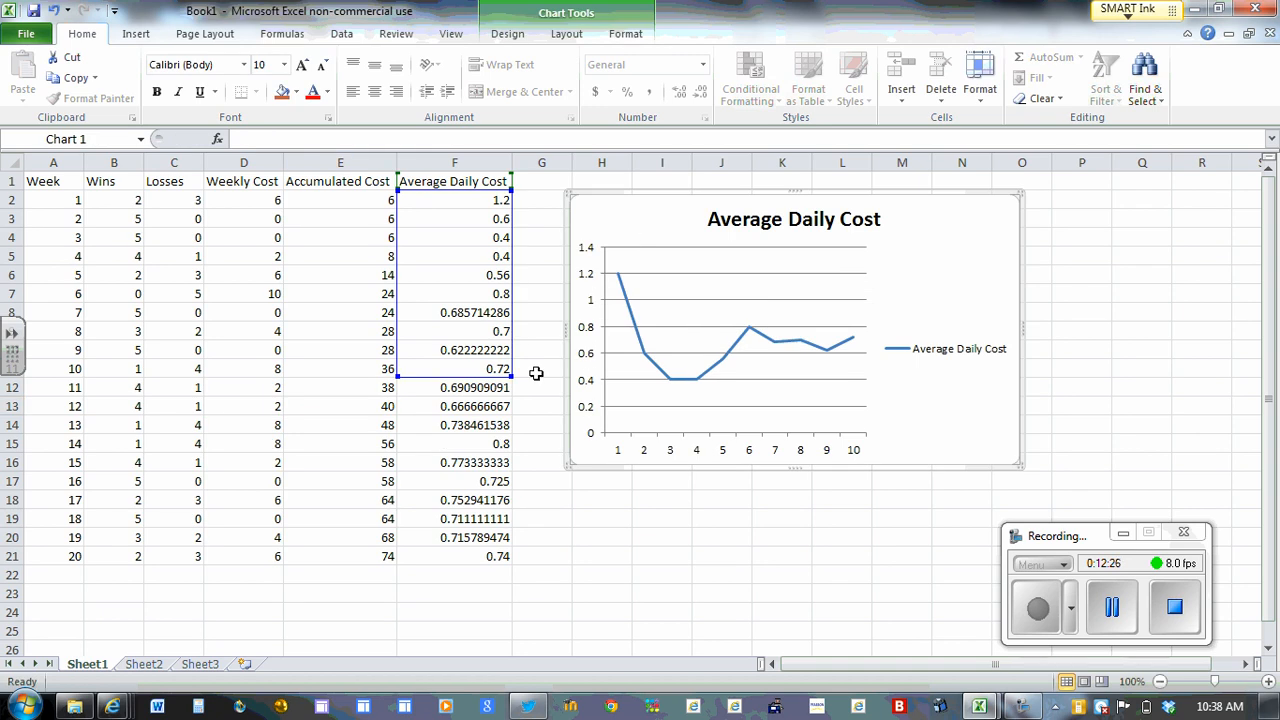
pyautogui.moveTo(510, 373); pyautogui.dragTo(510, 563)
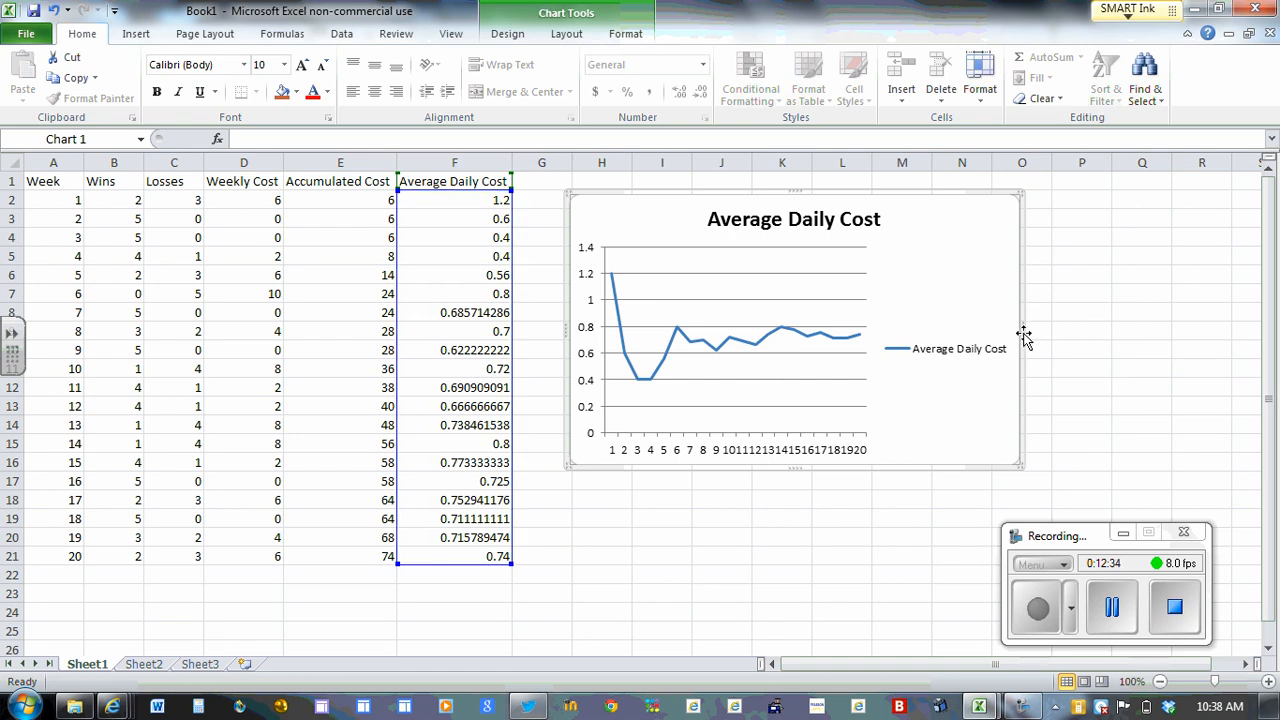
pyautogui.moveTo(1021, 338); pyautogui.dragTo(1168, 328)
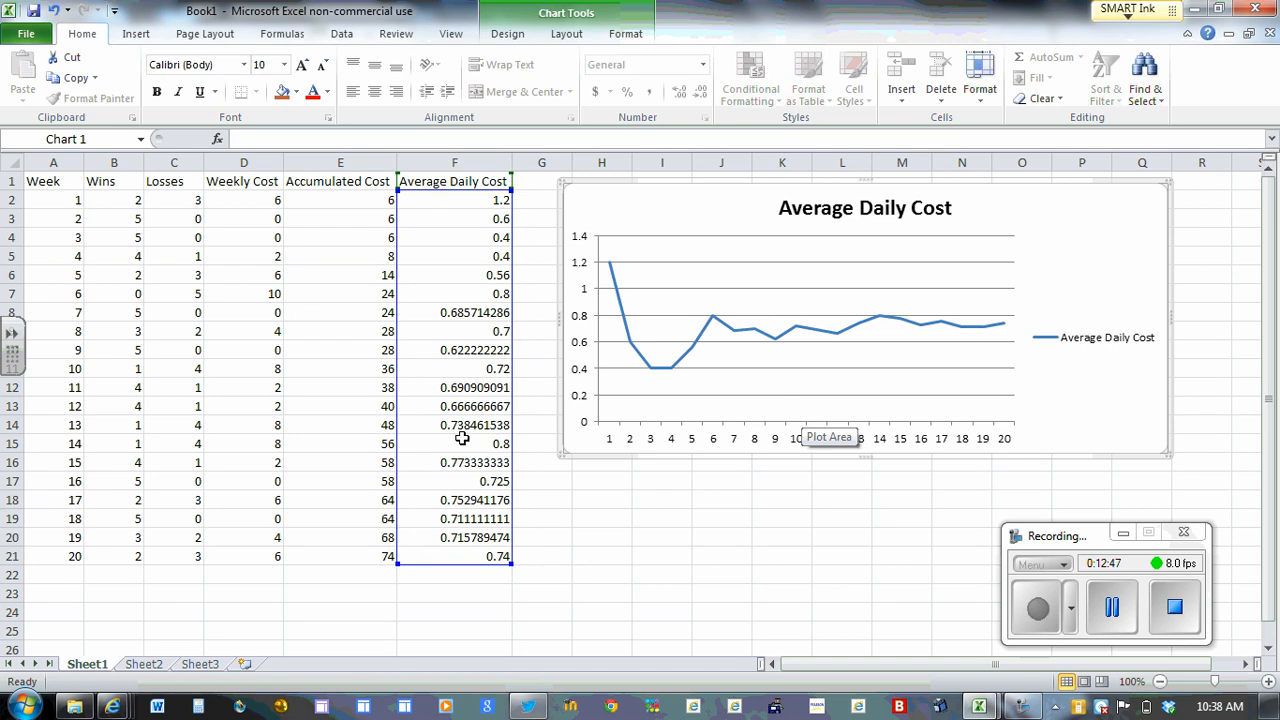
pyautogui.click(75, 576)
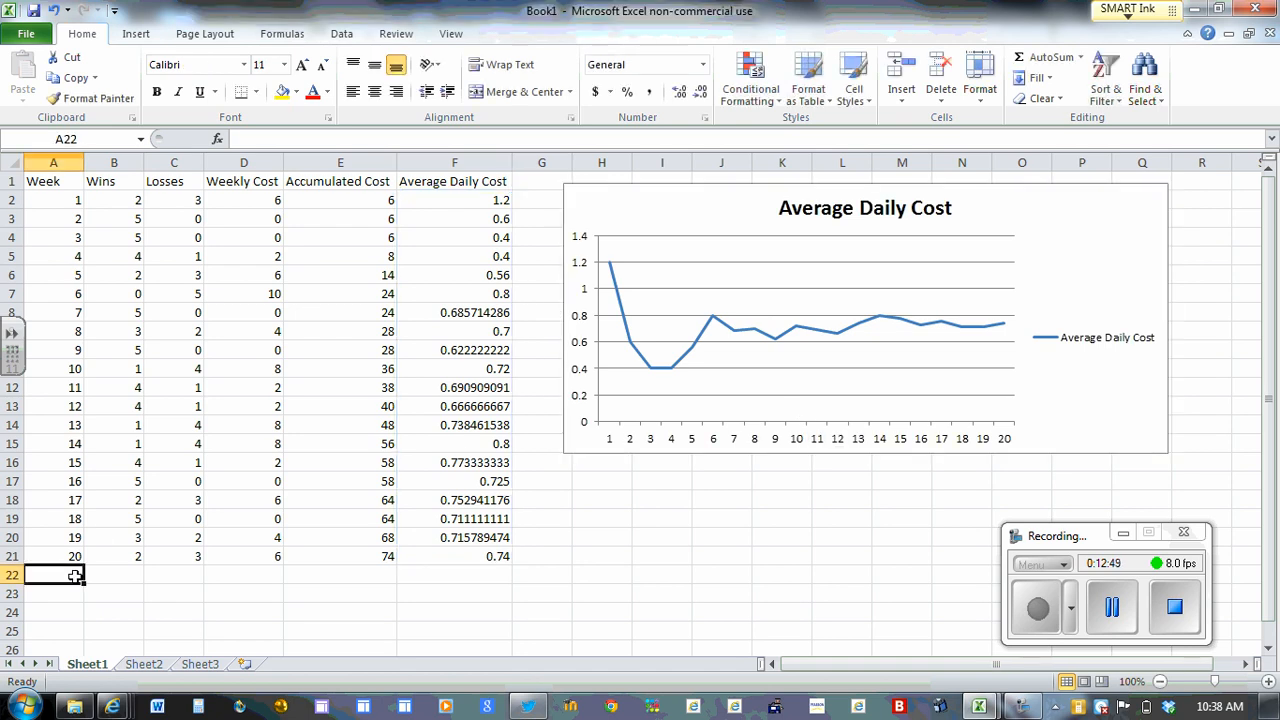